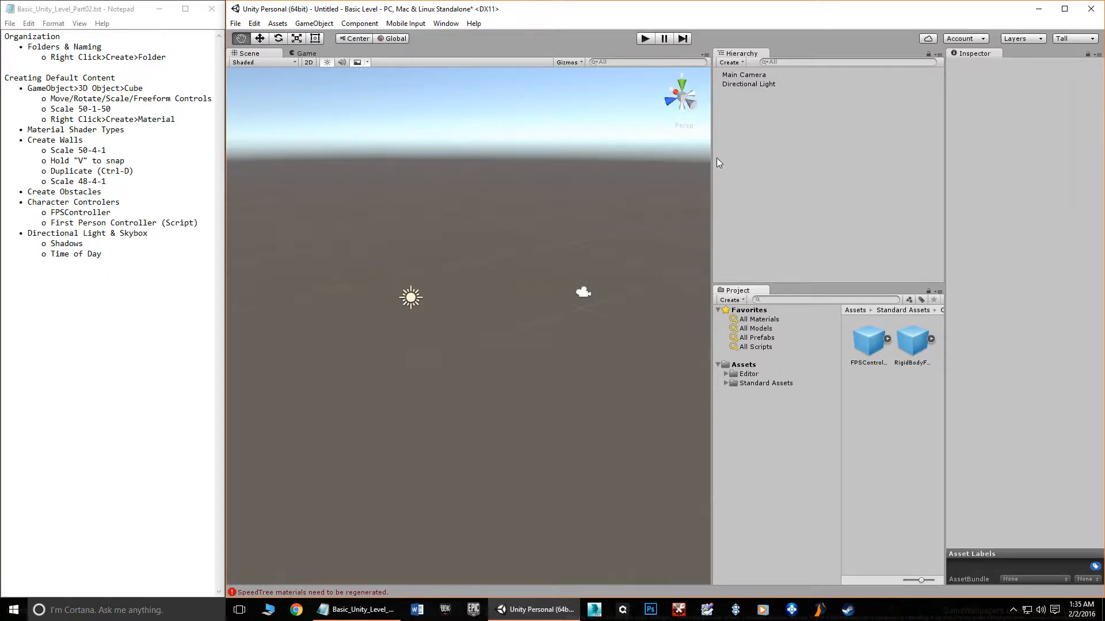
# Inspect the default Main Camera and Directional Light objects, and clear the selection
pyautogui.click(741, 75)
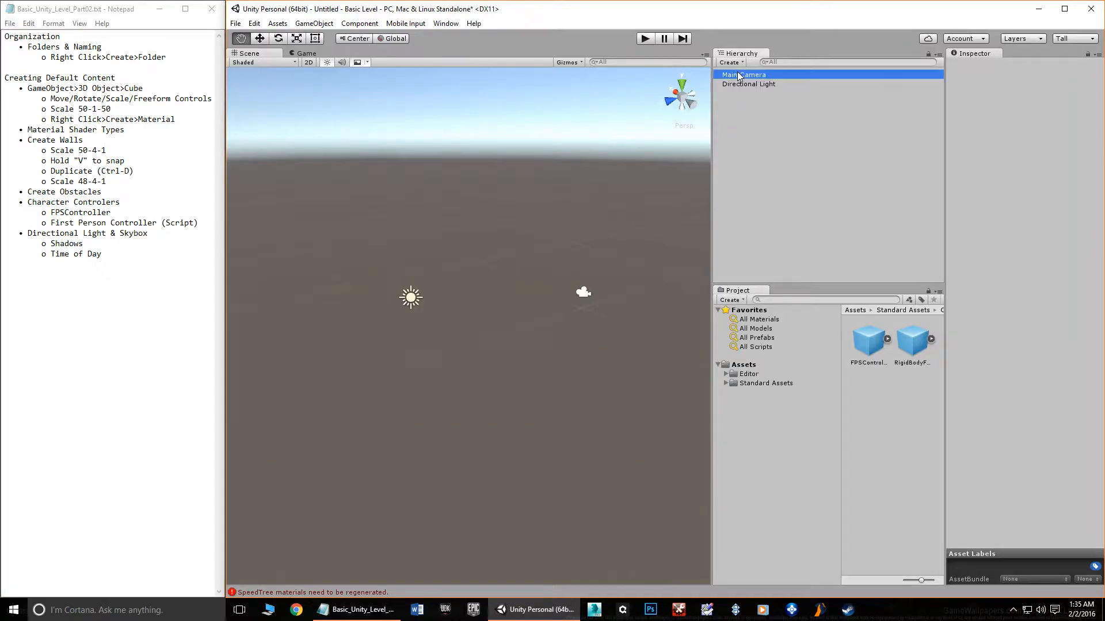
pyautogui.click(743, 84)
pyautogui.click(744, 75)
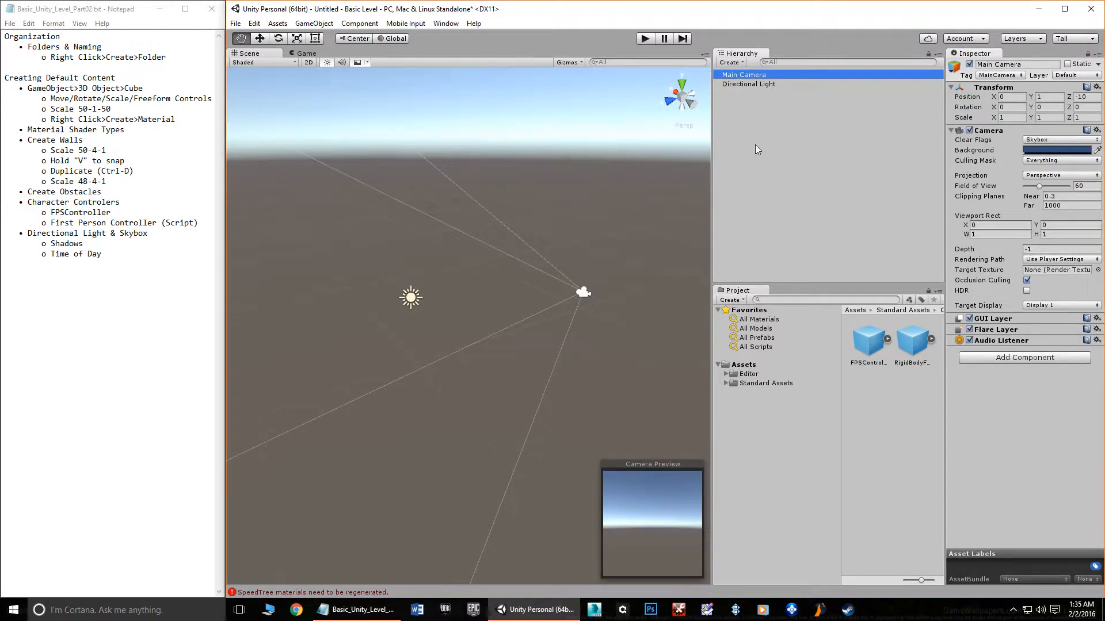
pyautogui.click(755, 143)
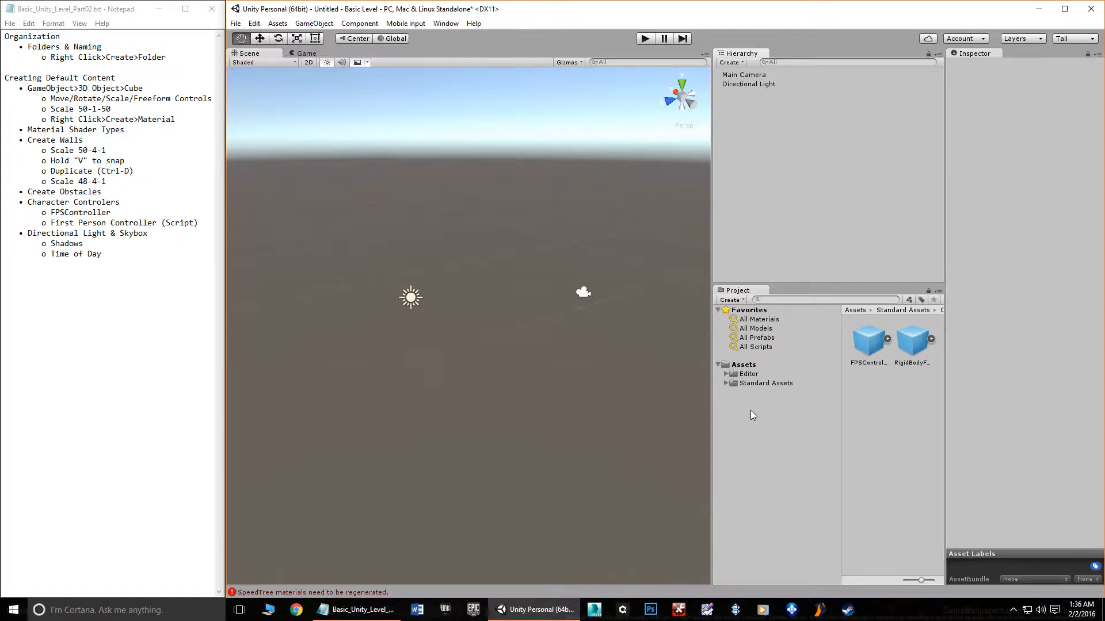
# Show the project's Assets folder in File Explorer, look through its contents, and close the window
pyautogui.rightClick(743, 367)
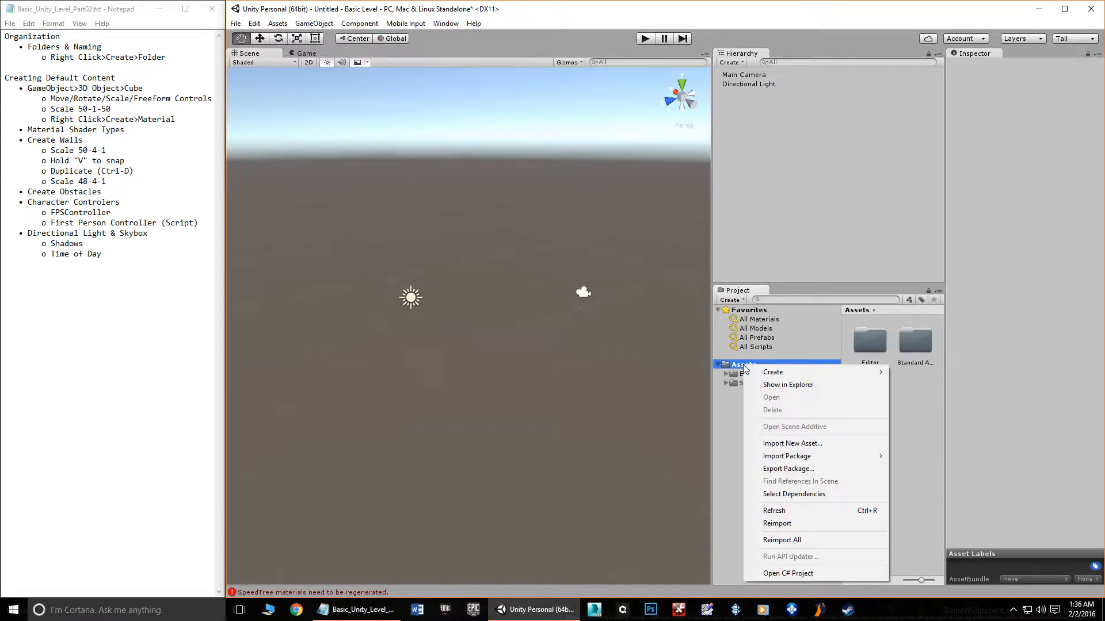
pyautogui.click(780, 385)
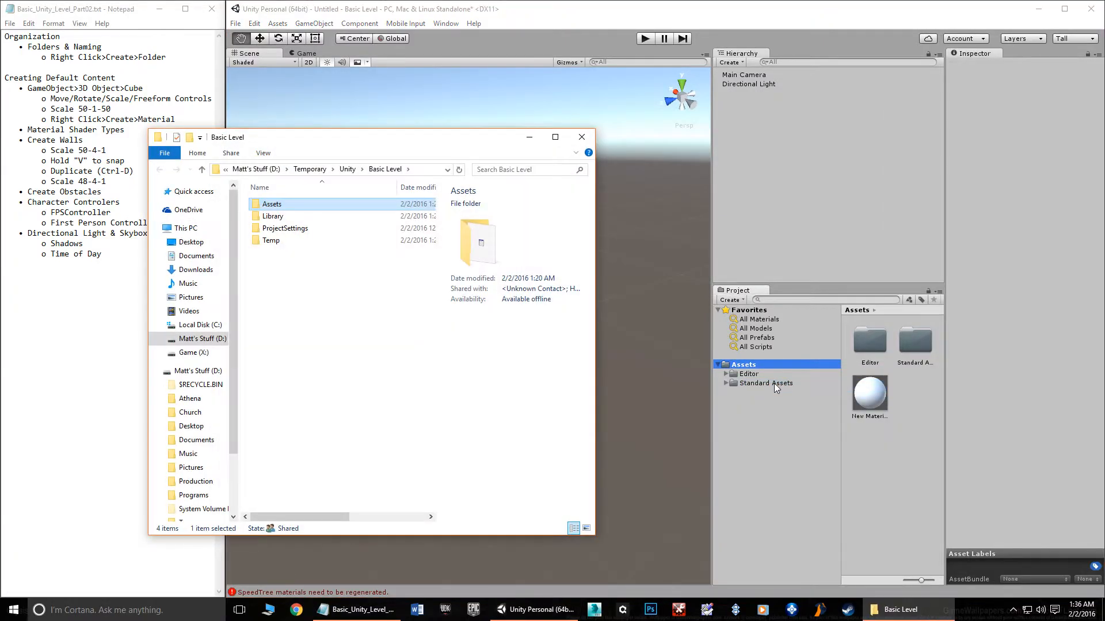
pyautogui.doubleClick(272, 204)
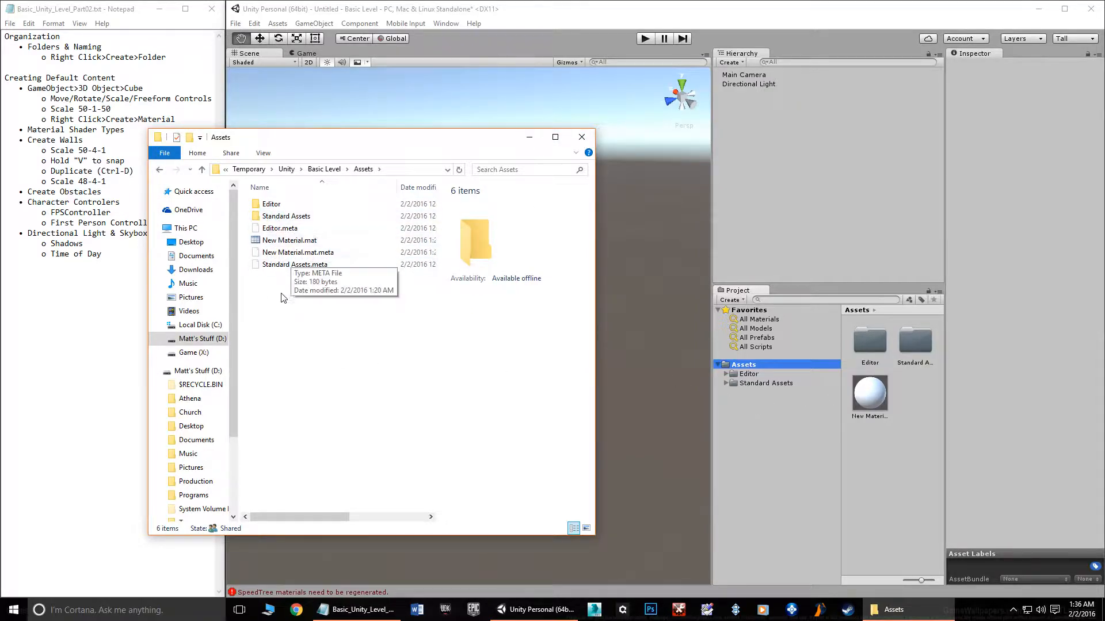
pyautogui.click(585, 142)
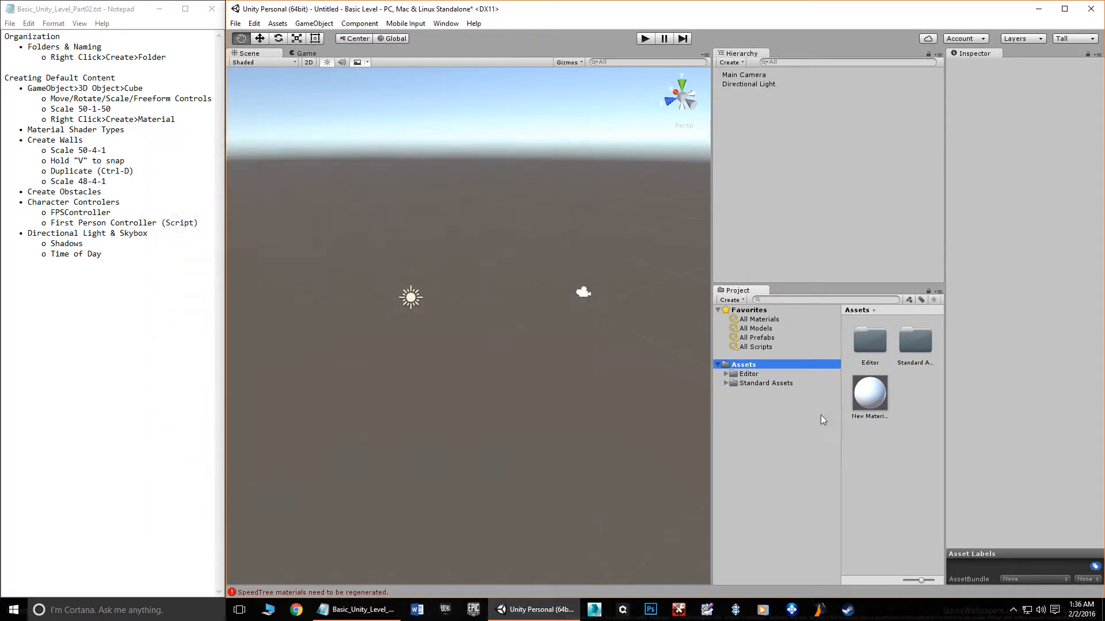
# Create a folder named Materials inside the project's Assets folder
pyautogui.rightClick(745, 368)
pyautogui.moveTo(780, 377)
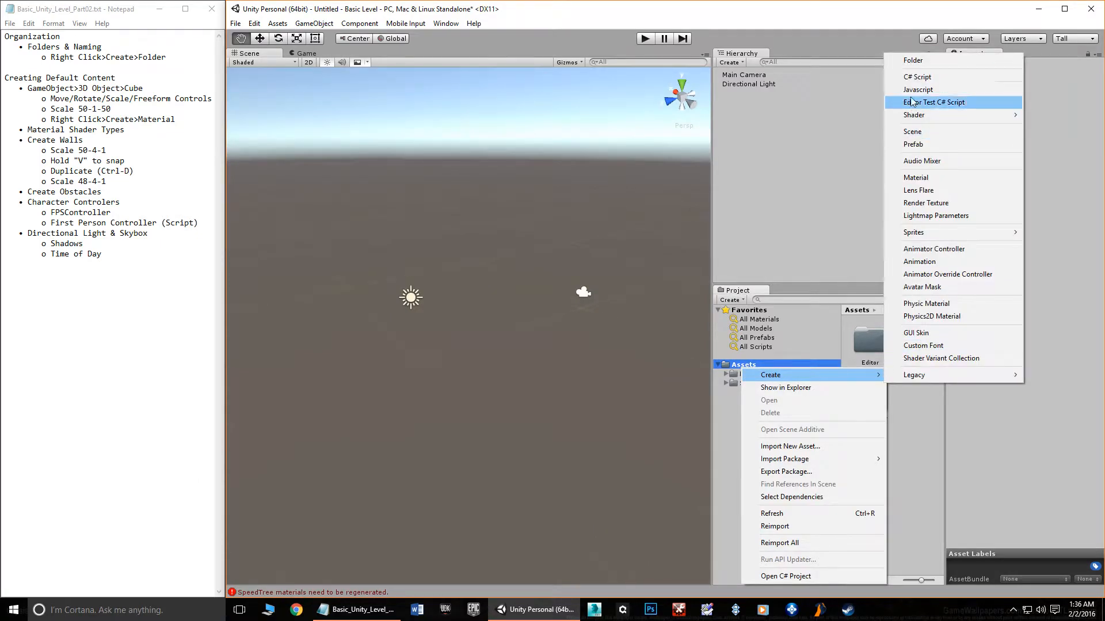
pyautogui.click(914, 64)
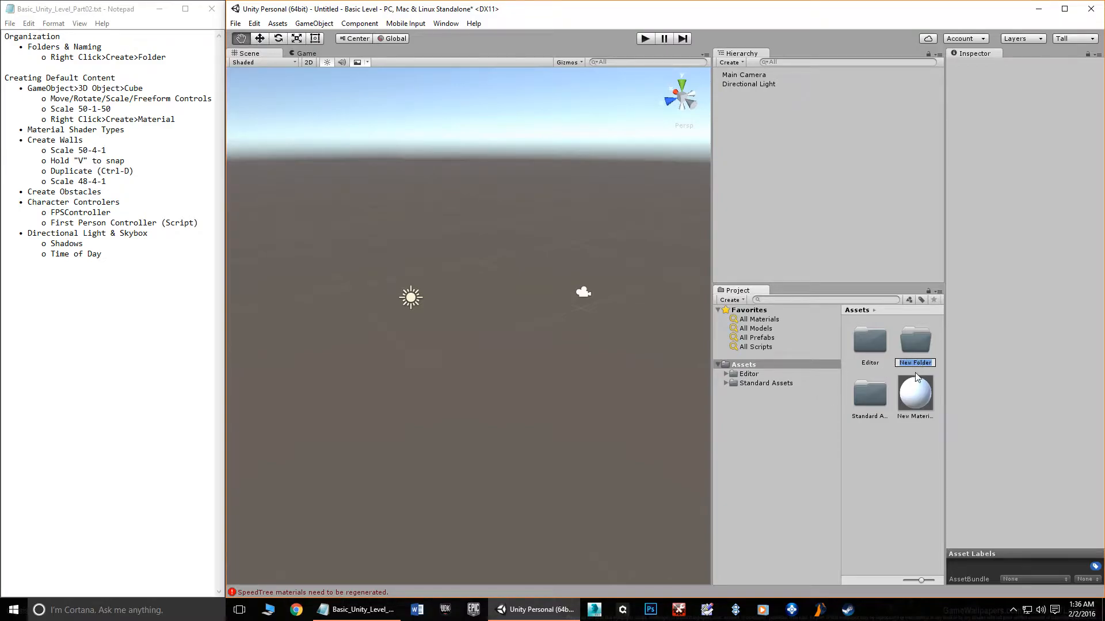
pyautogui.write('Materials')
pyautogui.press('Return')
# Create a folder named Prefabs inside the project's Assets folder
pyautogui.rightClick(752, 366)
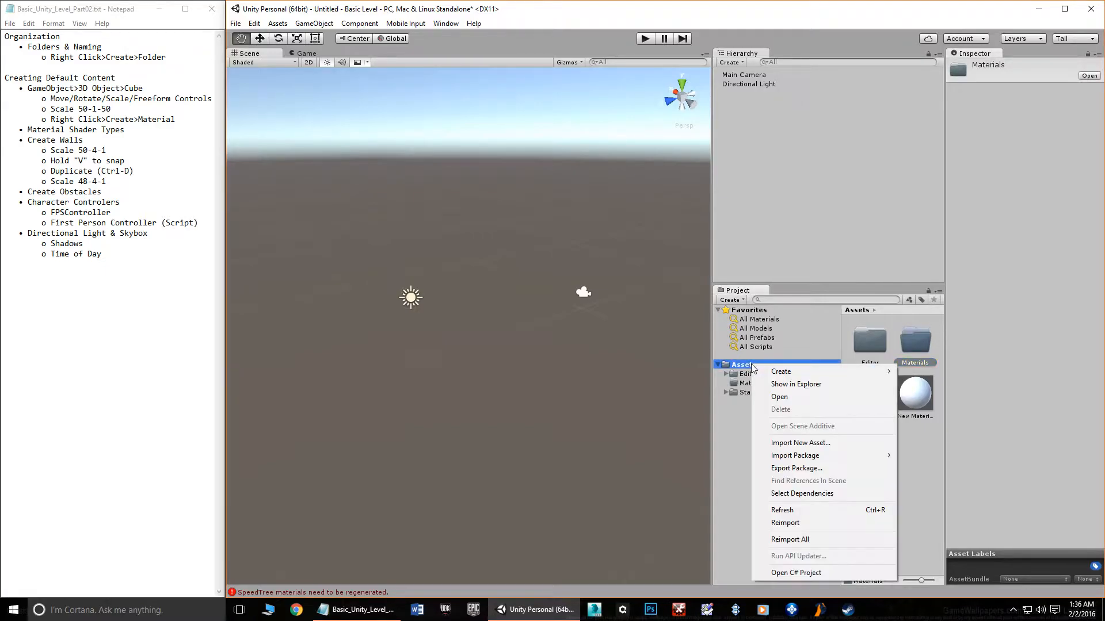
pyautogui.moveTo(784, 376)
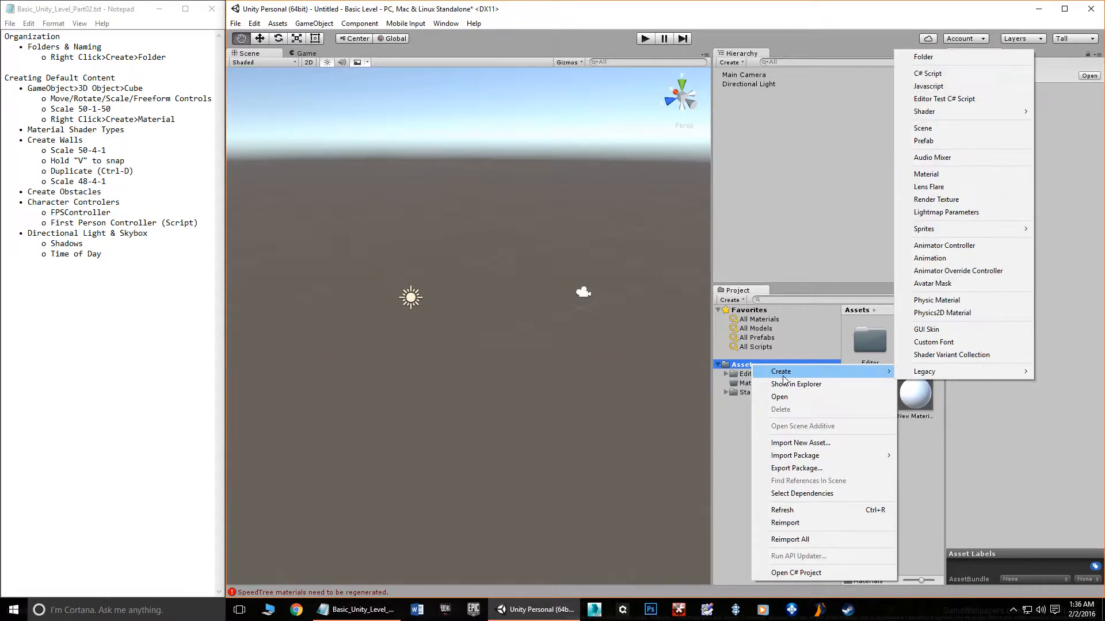
pyautogui.click(923, 57)
pyautogui.write('P')
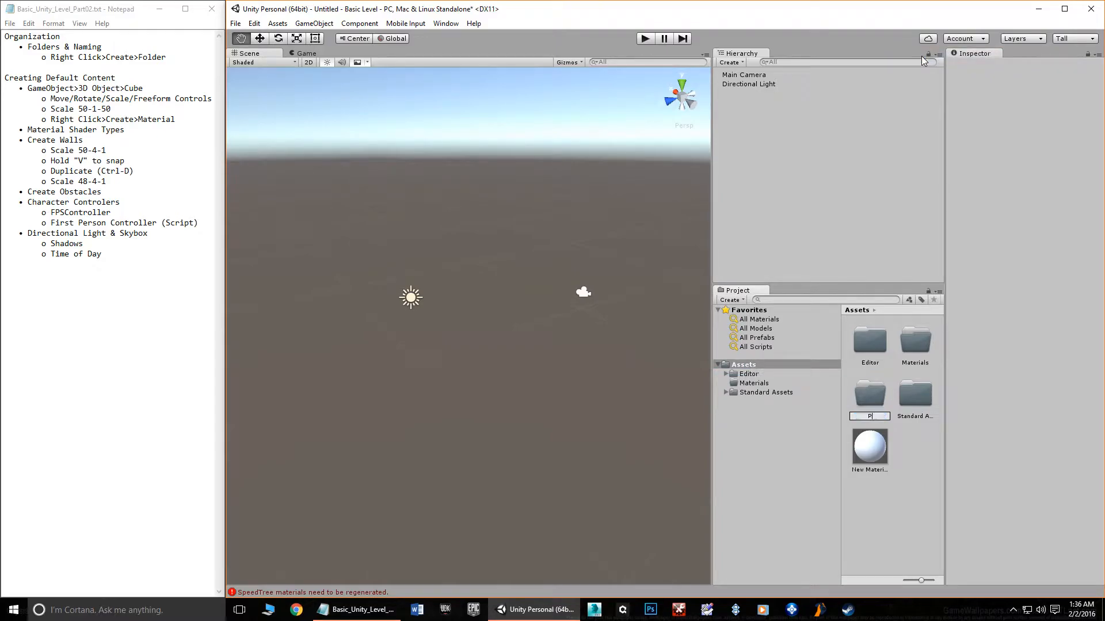
pyautogui.write('refabs')
pyautogui.press('Return')
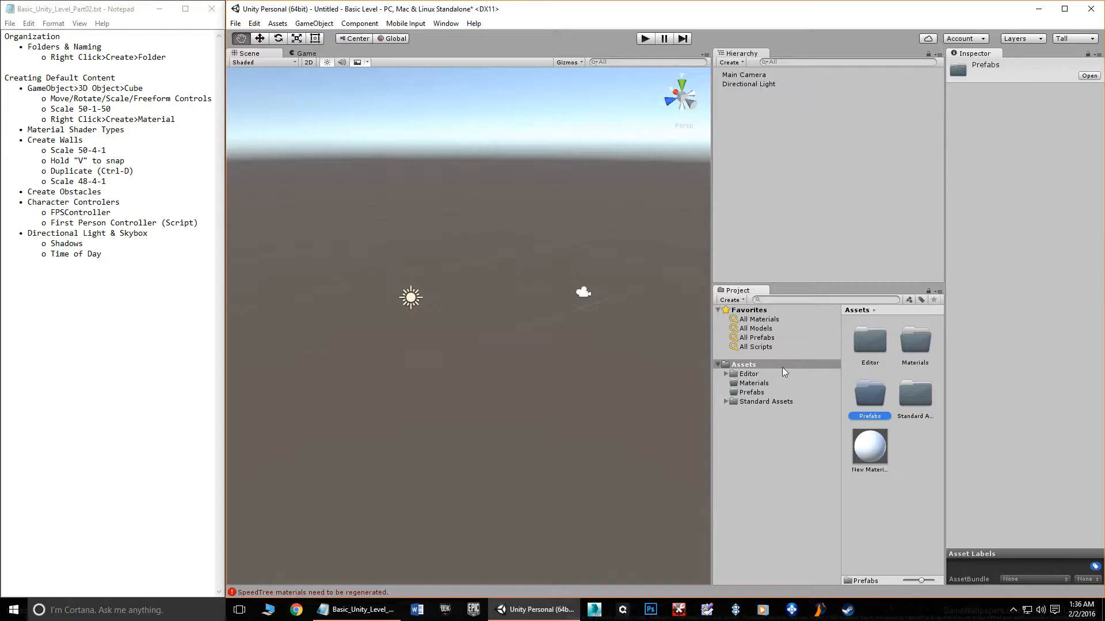
# Create a folder named Scripts inside the project's Assets folder
pyautogui.rightClick(746, 367)
pyautogui.moveTo(775, 375)
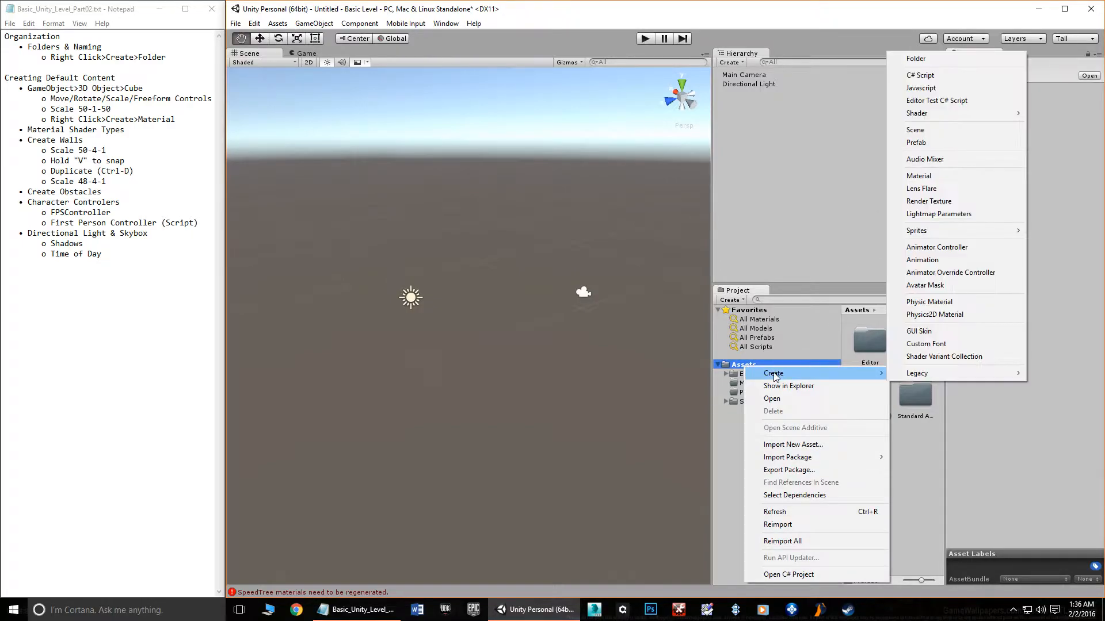
pyautogui.click(927, 60)
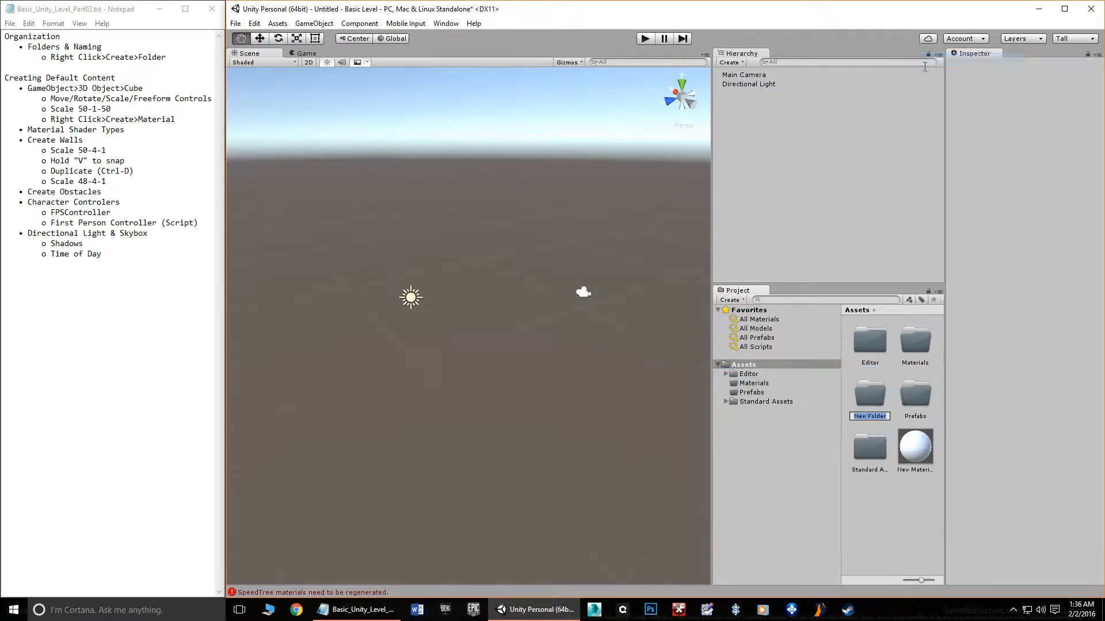
pyautogui.write('Scripts')
pyautogui.press('Return')
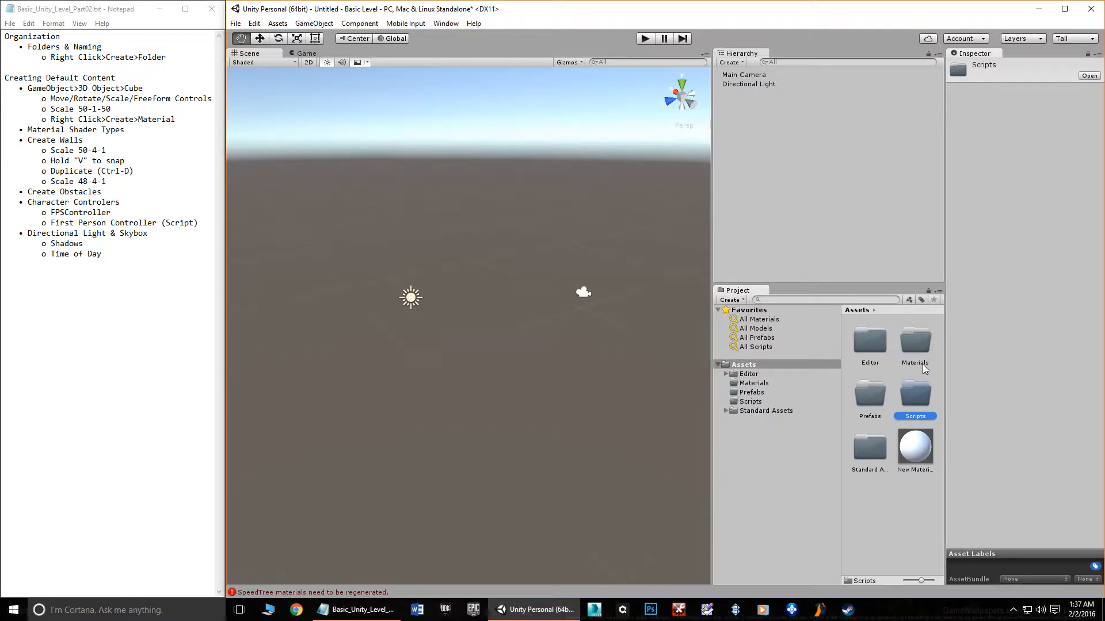
# Delete the unused New Material asset from the Assets folder
pyautogui.click(912, 452)
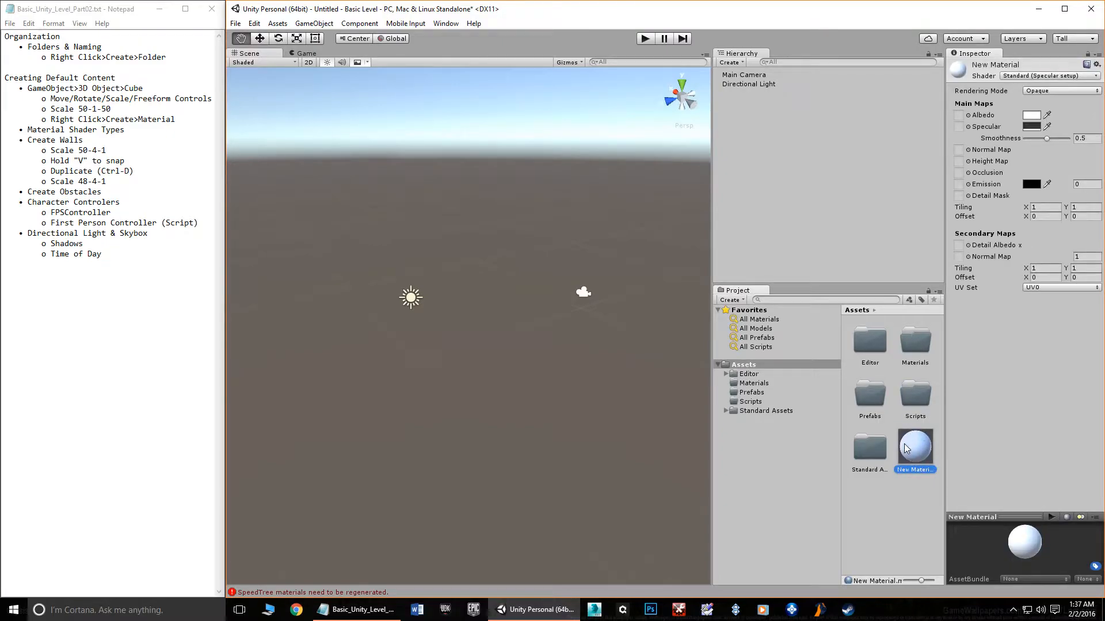
pyautogui.press('Delete')
pyautogui.click(691, 329)
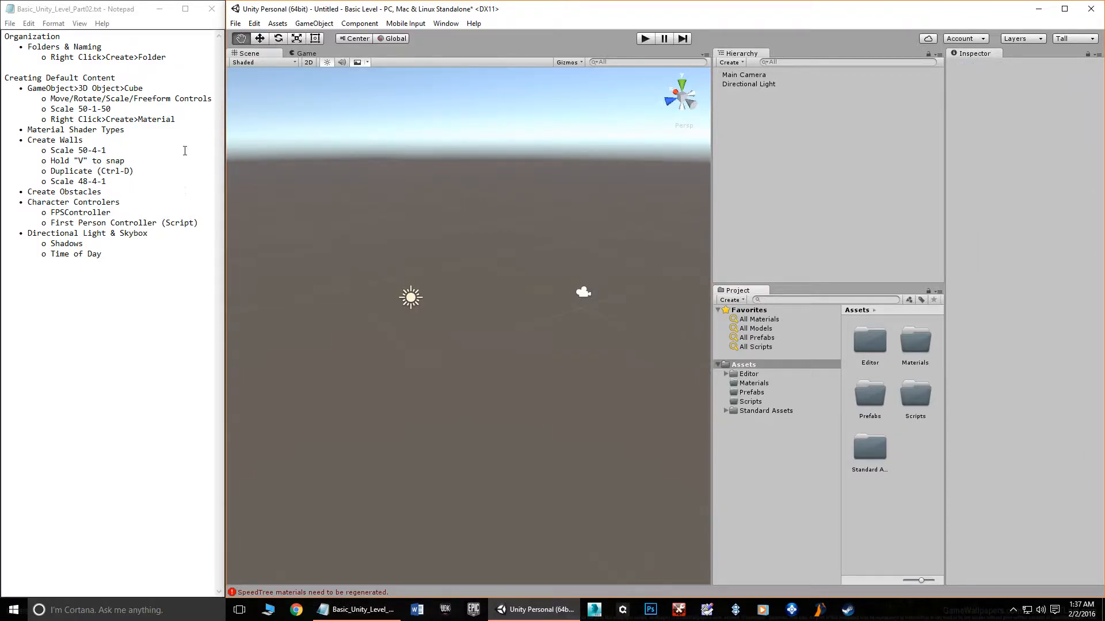
# Review the properties of the Directional Light and the Main Camera, and deselect them
pyautogui.click(742, 82)
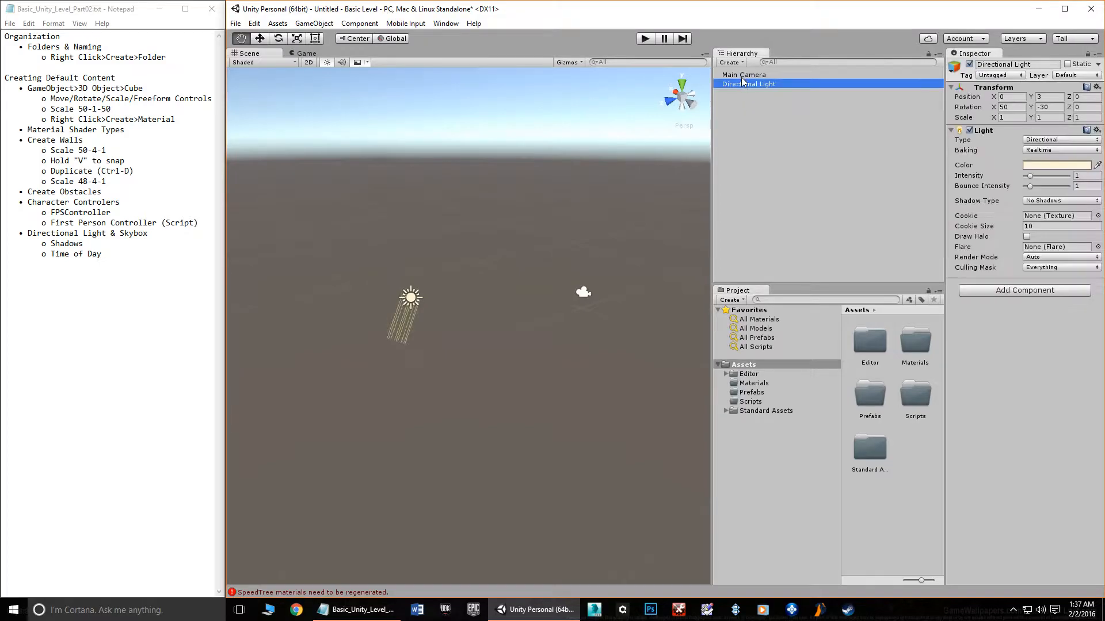
pyautogui.click(749, 76)
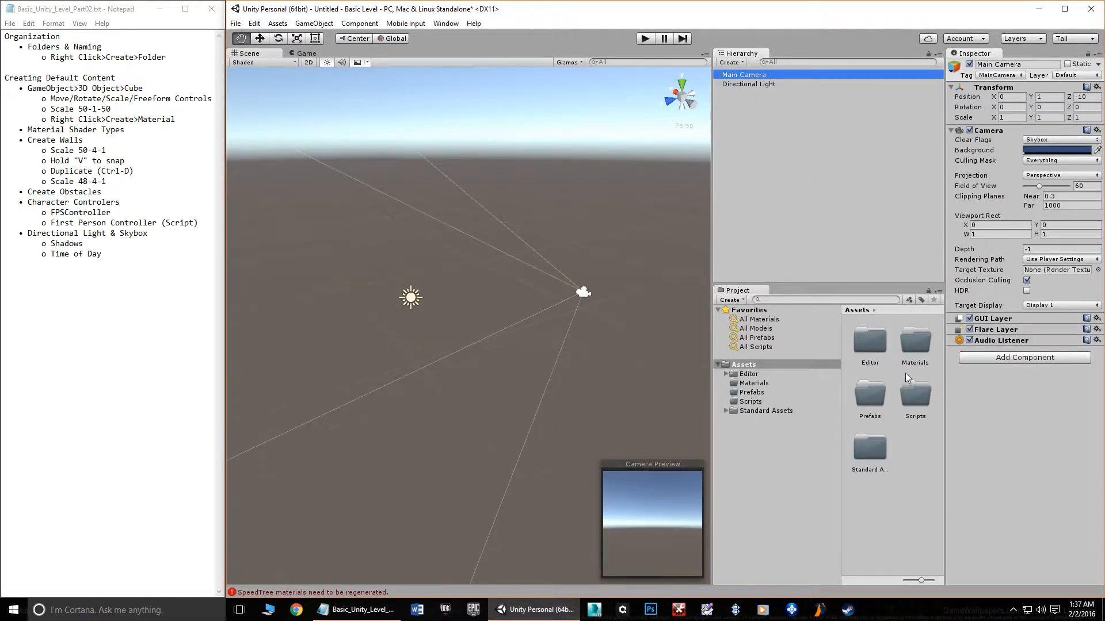
pyautogui.click(909, 518)
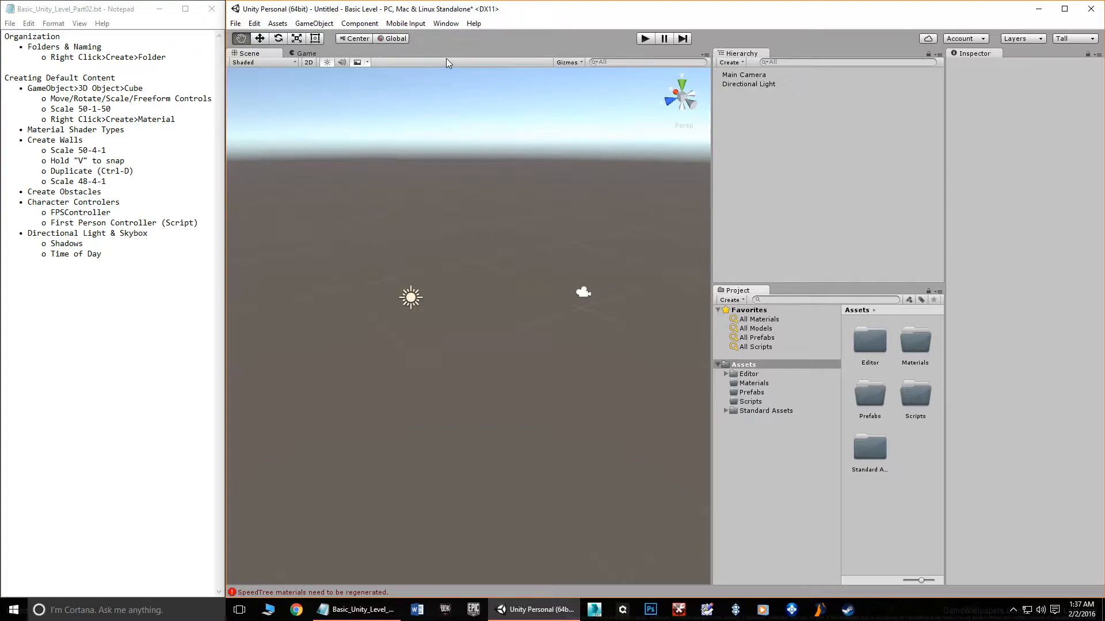
# Add a 3D cube to the scene
pyautogui.click(309, 24)
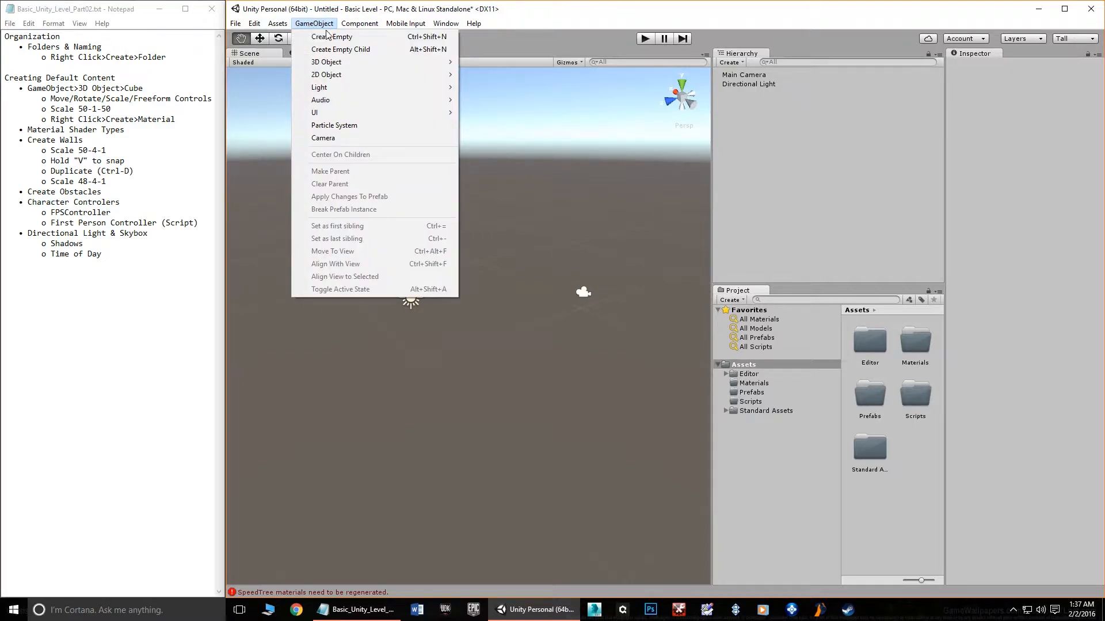
pyautogui.moveTo(359, 73)
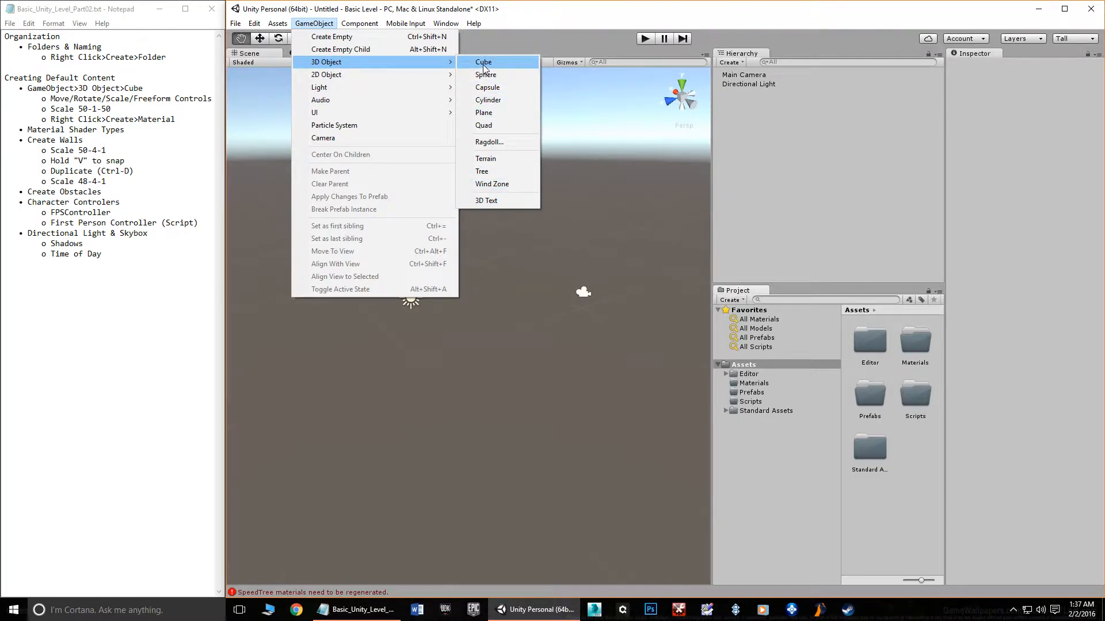
pyautogui.click(484, 64)
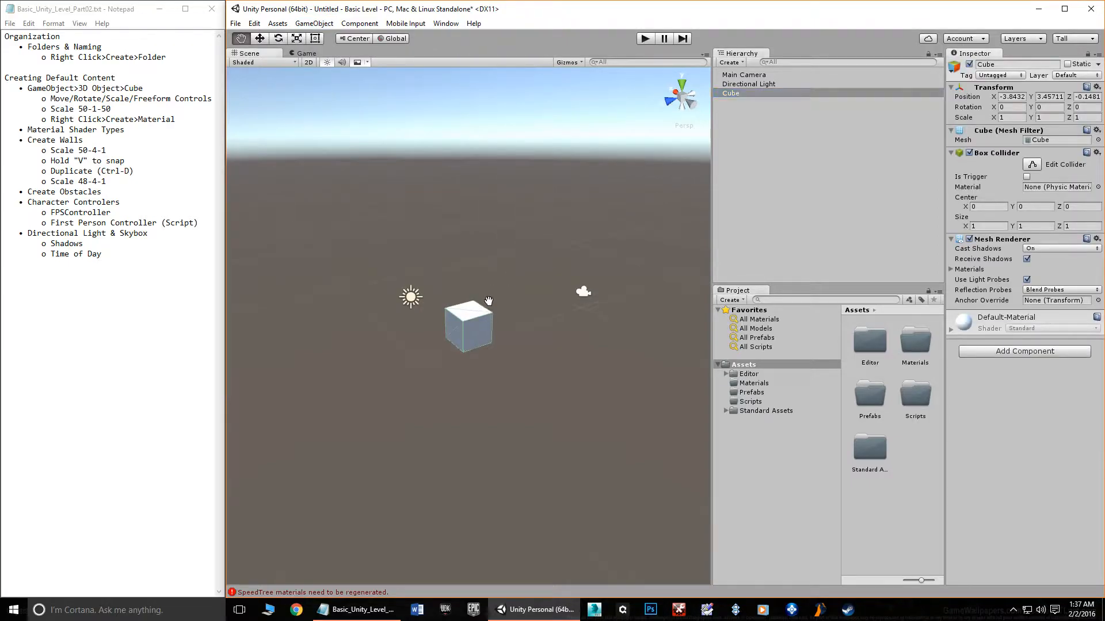
pyautogui.scroll(5, 499, 280)
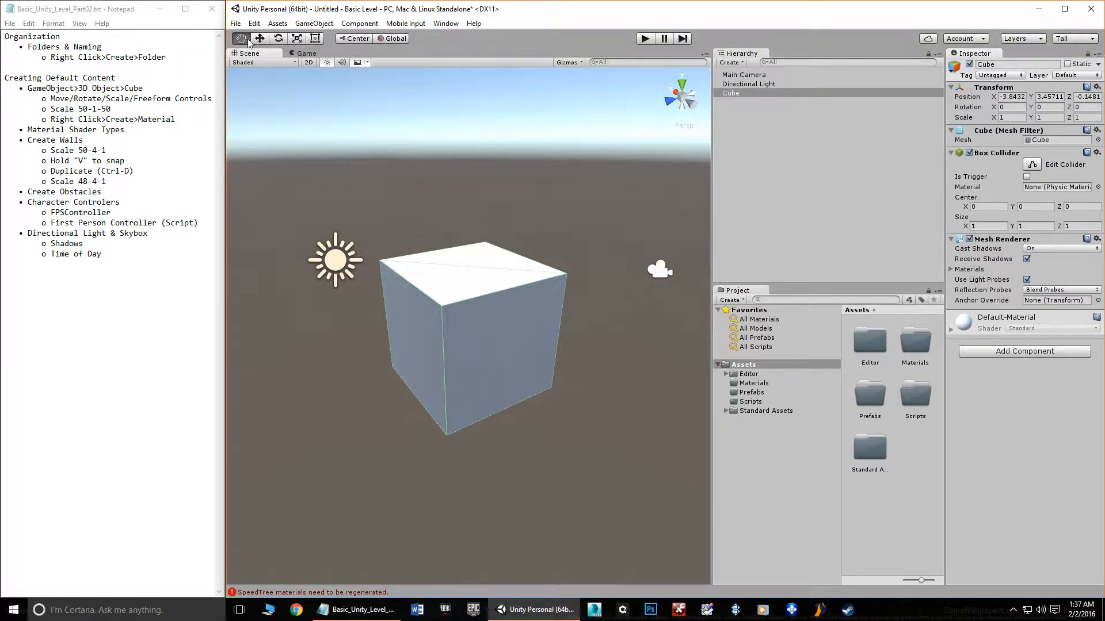
# Move the cube freehand to a position of about X -4.21, Y 3.575, Z -0.142
pyautogui.moveTo(452, 323); pyautogui.dragTo(456, 266)
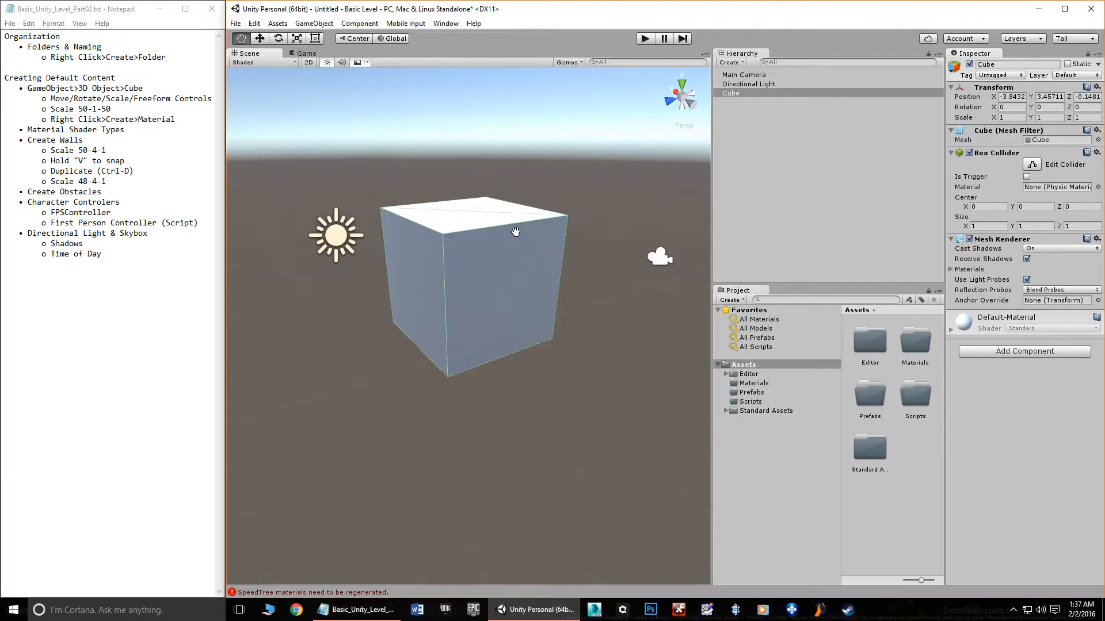
pyautogui.moveTo(509, 233); pyautogui.dragTo(485, 280)
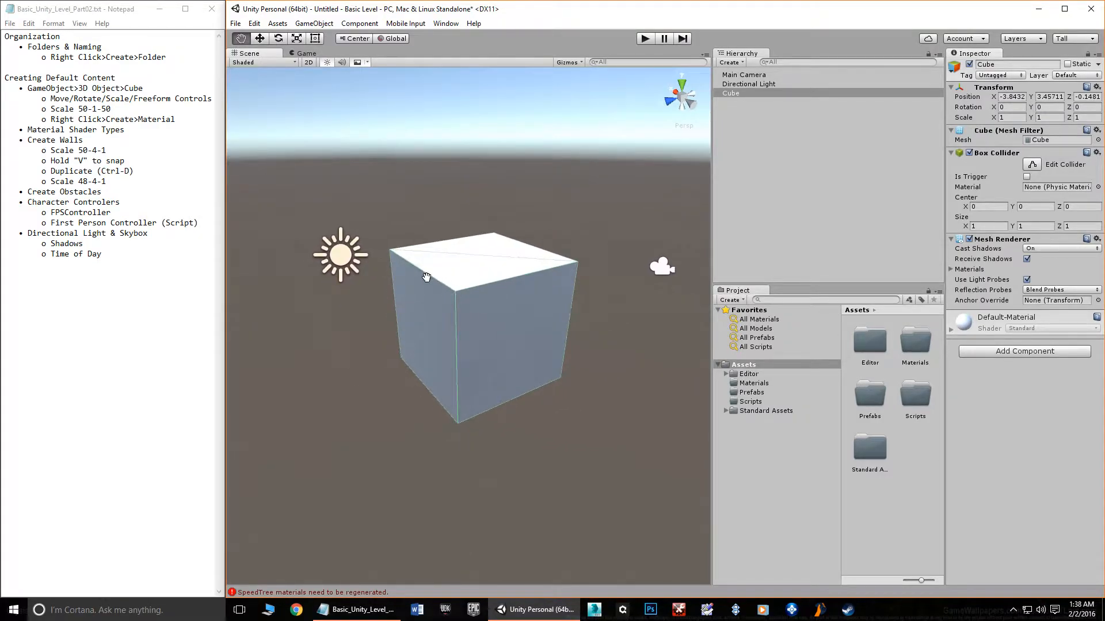
pyautogui.moveTo(529, 225); pyautogui.dragTo(475, 224)
pyautogui.click(260, 39)
pyautogui.moveTo(467, 279); pyautogui.dragTo(487, 309)
# Try rotating the cube freehand with the Rotate tool, and undo the rotation
pyautogui.click(278, 38)
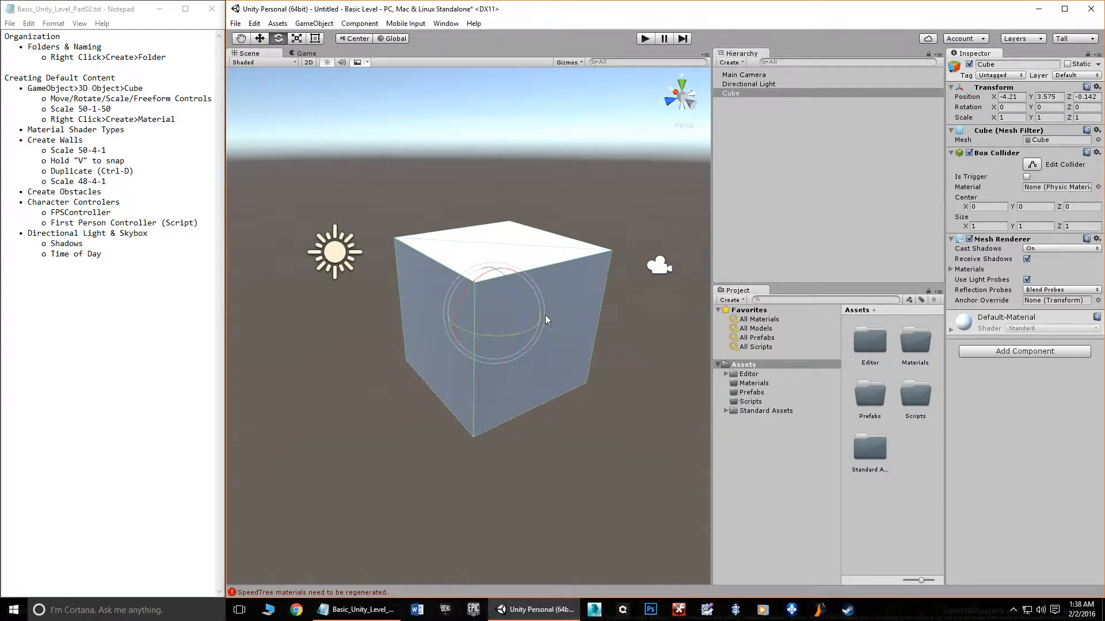
pyautogui.moveTo(513, 287); pyautogui.dragTo(527, 305)
pyautogui.hotkey('ctrl', 'z')
# Scale the cube uniformly to about 1.06, undoing the trial stretches along its Y and X axes
pyautogui.click(297, 38)
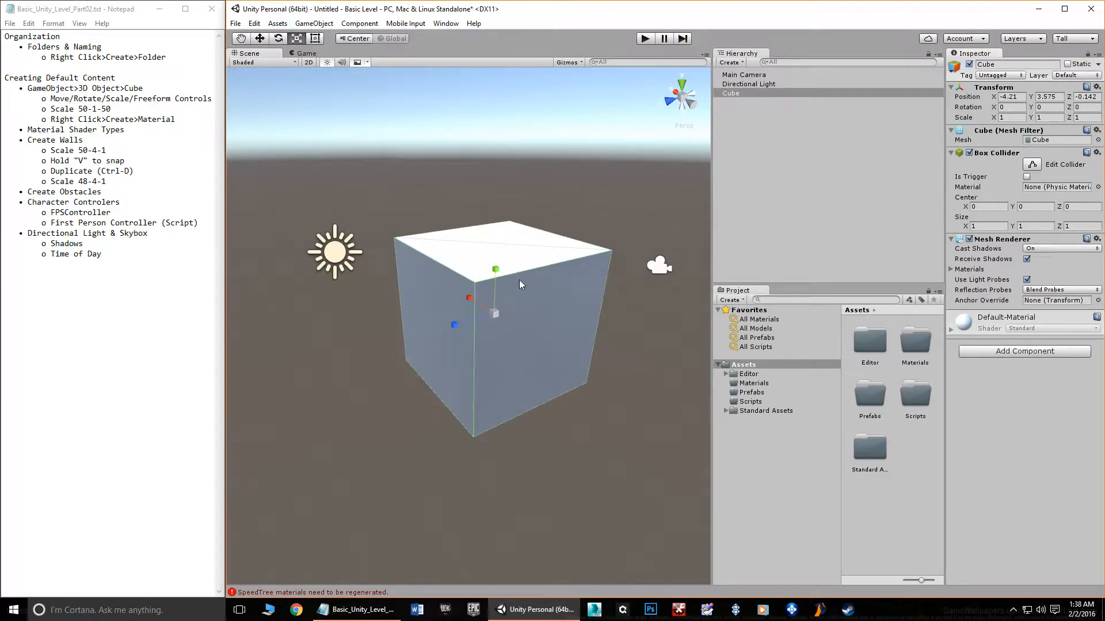
pyautogui.moveTo(495, 313)
pyautogui.mouseDown()
pyautogui.moveTo(530, 275)
pyautogui.moveTo(482, 323)
pyautogui.moveTo(498, 309)
pyautogui.mouseUp()
pyautogui.moveTo(498, 269)
pyautogui.mouseDown()
pyautogui.moveTo(506, 220)
pyautogui.moveTo(502, 286)
pyautogui.moveTo(502, 251)
pyautogui.mouseUp()
pyautogui.moveTo(470, 299); pyautogui.dragTo(463, 285)
pyautogui.hotkey('ctrl', 'z')
pyautogui.hotkey('ctrl', 'z')
pyautogui.hotkey('ctrl', 'z')
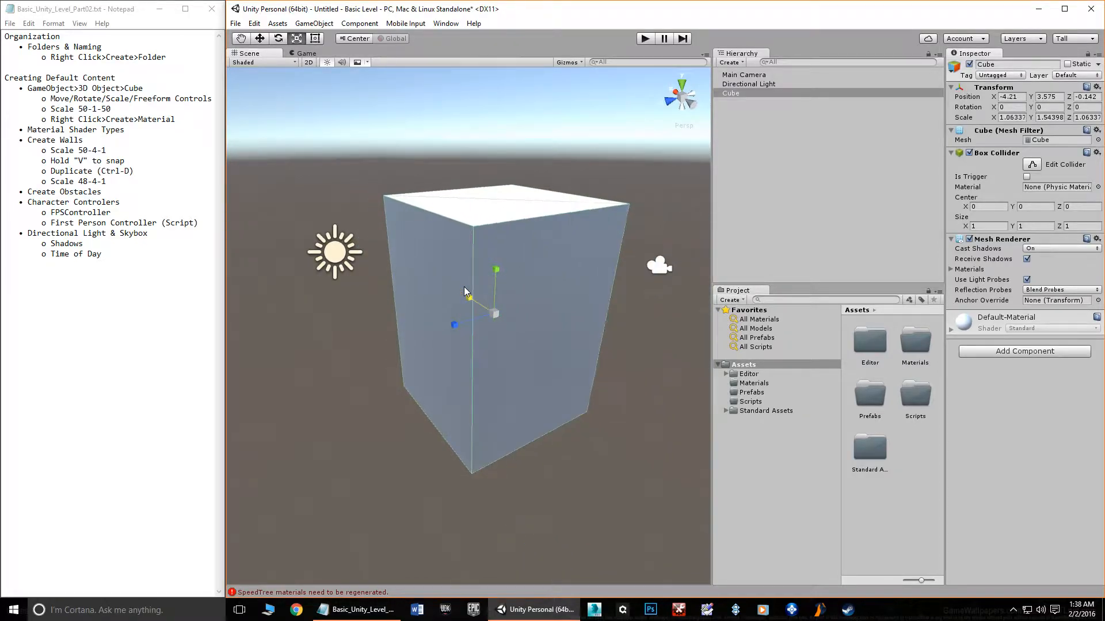
# Resize the cube freehand with the Rect tool to a scale of about X 1.03, Y 0.91, Z 1.45
pyautogui.click(316, 38)
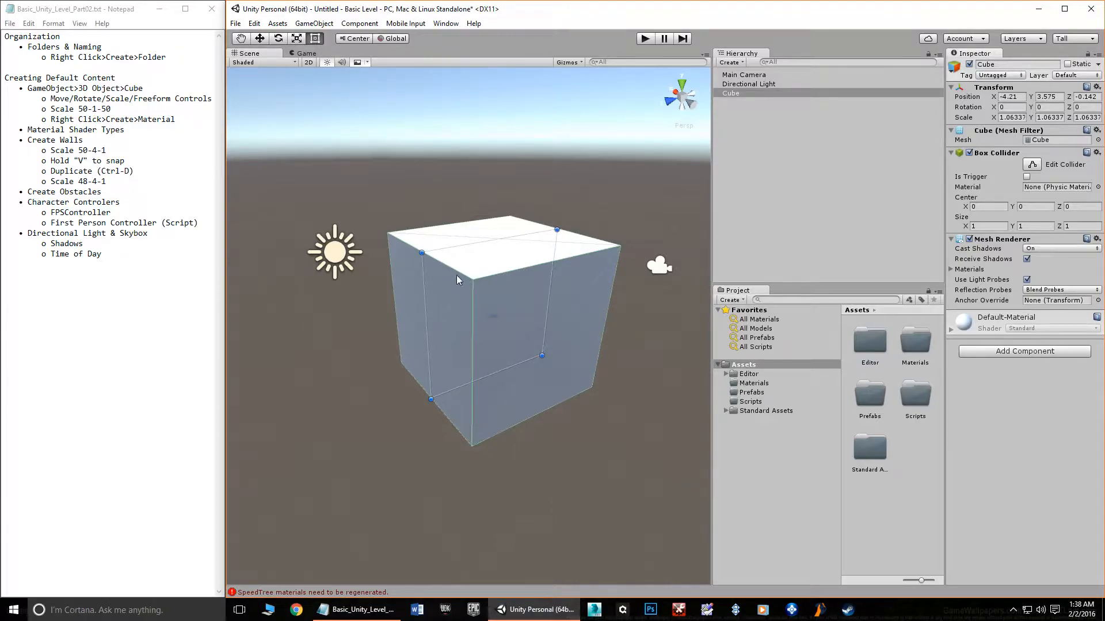
pyautogui.moveTo(420, 253); pyautogui.dragTo(385, 286)
pyautogui.keyDown('alt'); pyautogui.moveTo(495, 200); pyautogui.dragTo(457, 203); pyautogui.keyUp('alt')
pyautogui.keyDown('alt'); pyautogui.moveTo(547, 196); pyautogui.dragTo(635, 324); pyautogui.keyUp('alt')
pyautogui.moveTo(539, 428); pyautogui.dragTo(403, 395)
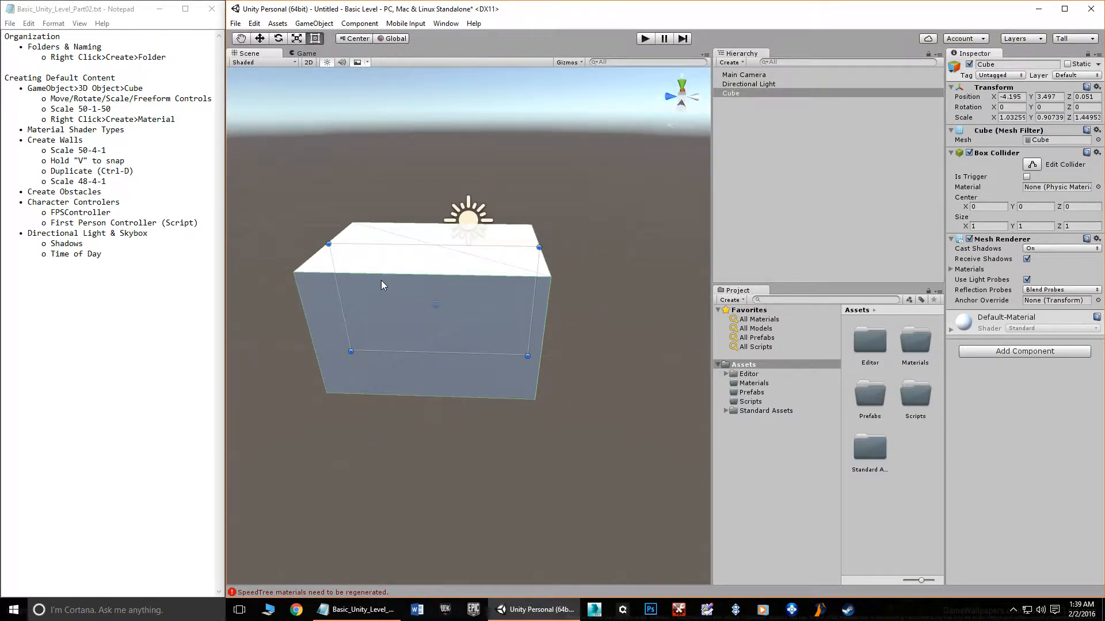
pyautogui.click(262, 39)
pyautogui.click(247, 40)
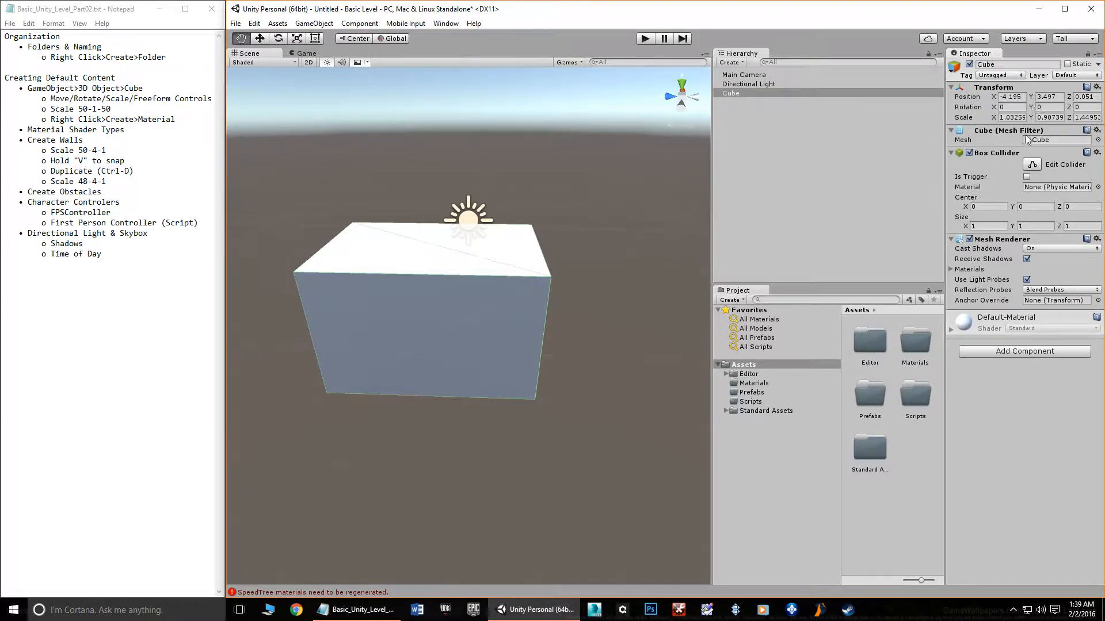
# View the cube from another angle and highlight the "Scale 50-1-50" line in the Notepad notes
pyautogui.keyDown('alt'); pyautogui.moveTo(509, 254); pyautogui.dragTo(624, 243); pyautogui.keyUp('alt')
pyautogui.scroll(-5, 513, 286)
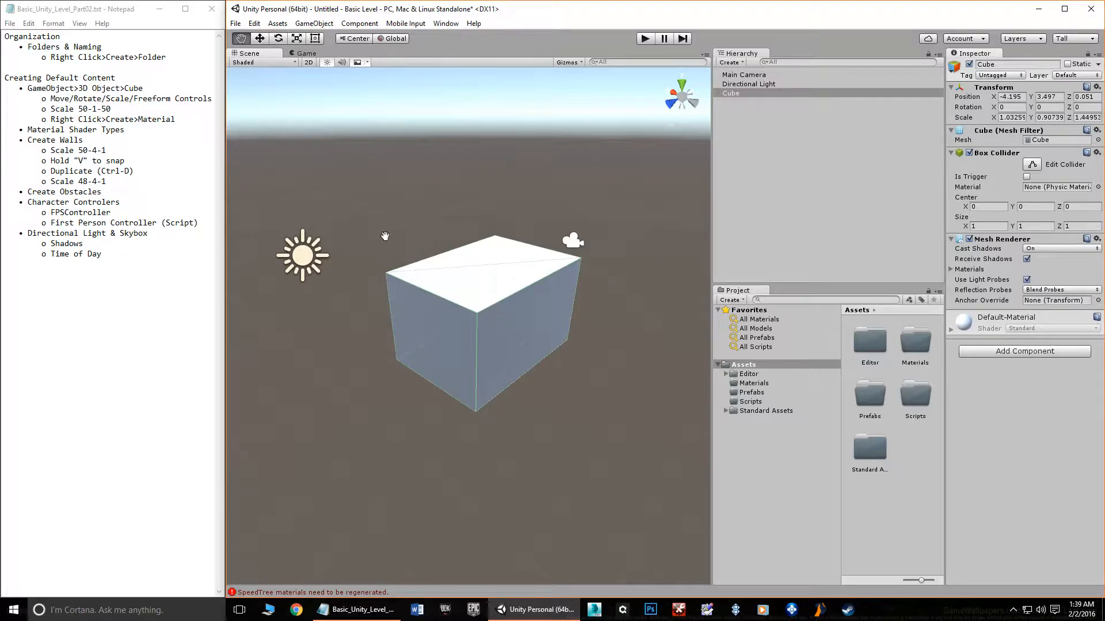
pyautogui.moveTo(50, 109); pyautogui.dragTo(112, 109)
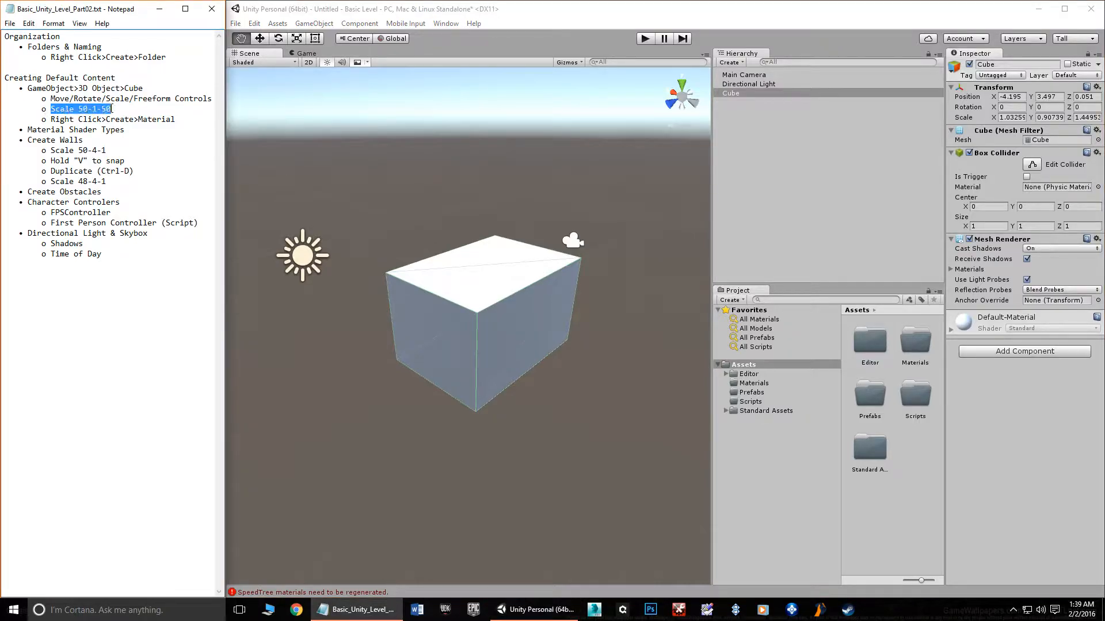
# Set the cube's scale to X 50, Y 1, Z 50 and frame it in the scene
pyautogui.click(115, 104)
pyautogui.click(473, 294)
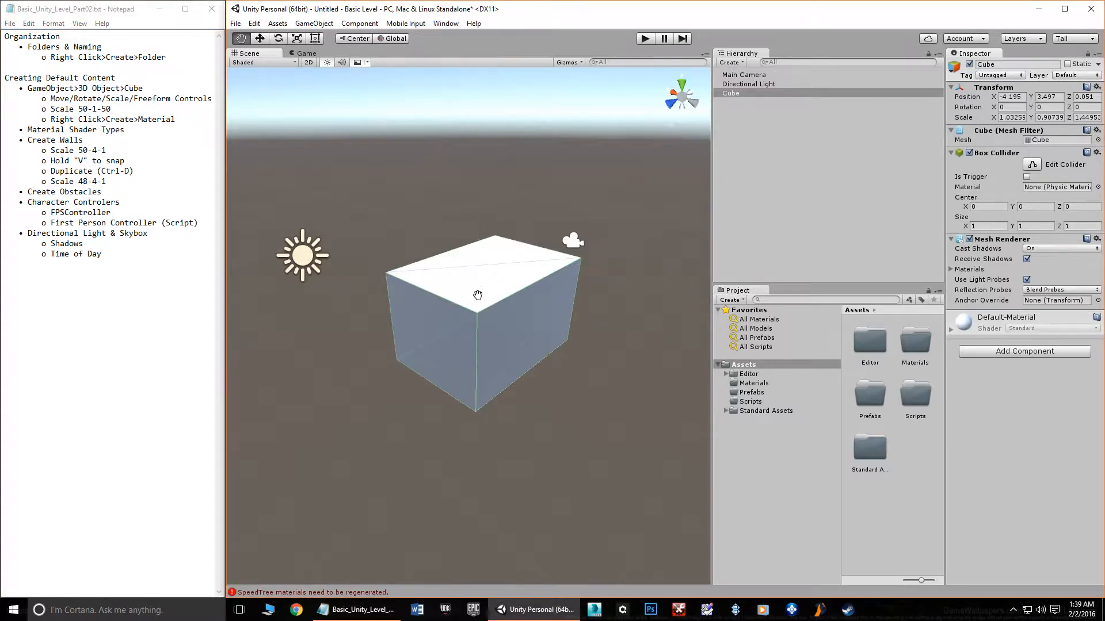
pyautogui.click(1002, 119)
pyautogui.press('BackSpace')
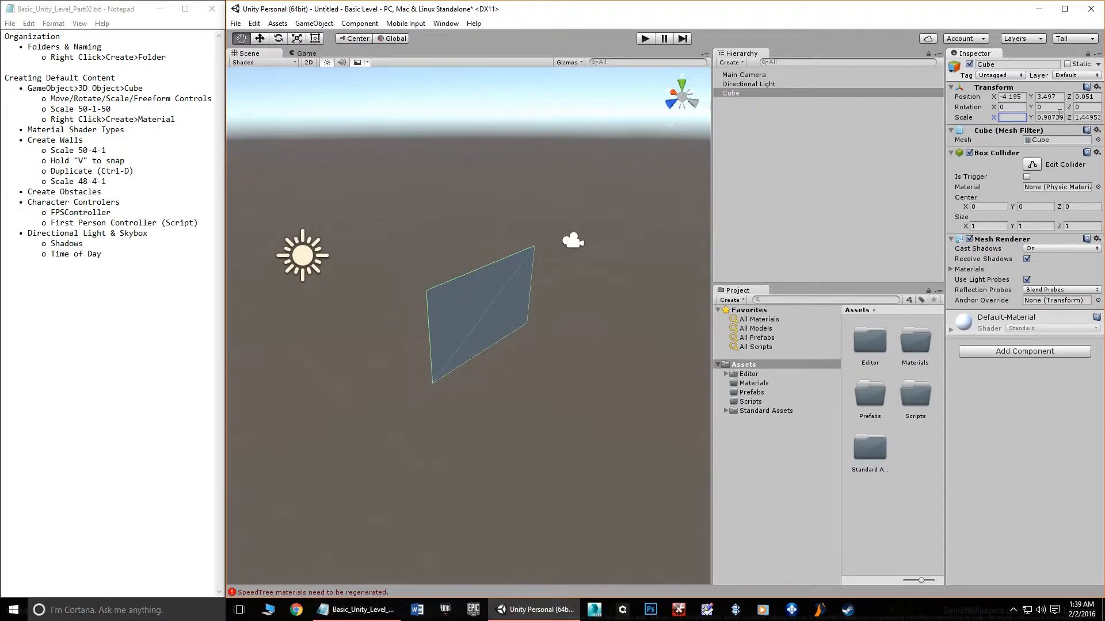
pyautogui.write('50')
pyautogui.click(1053, 118)
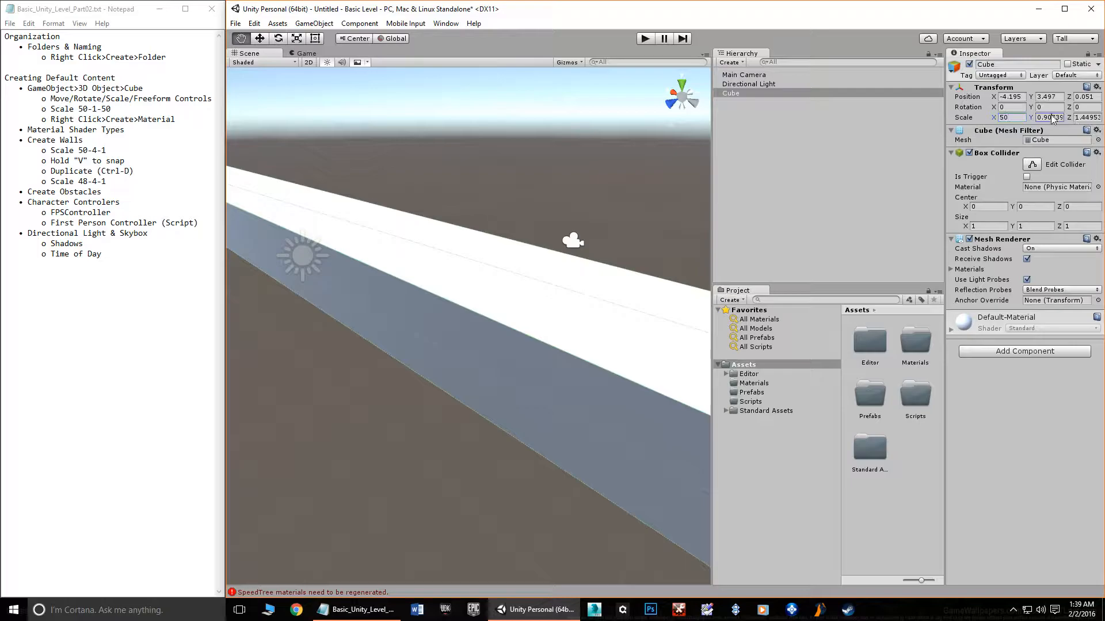
pyautogui.write('1')
pyautogui.click(1095, 118)
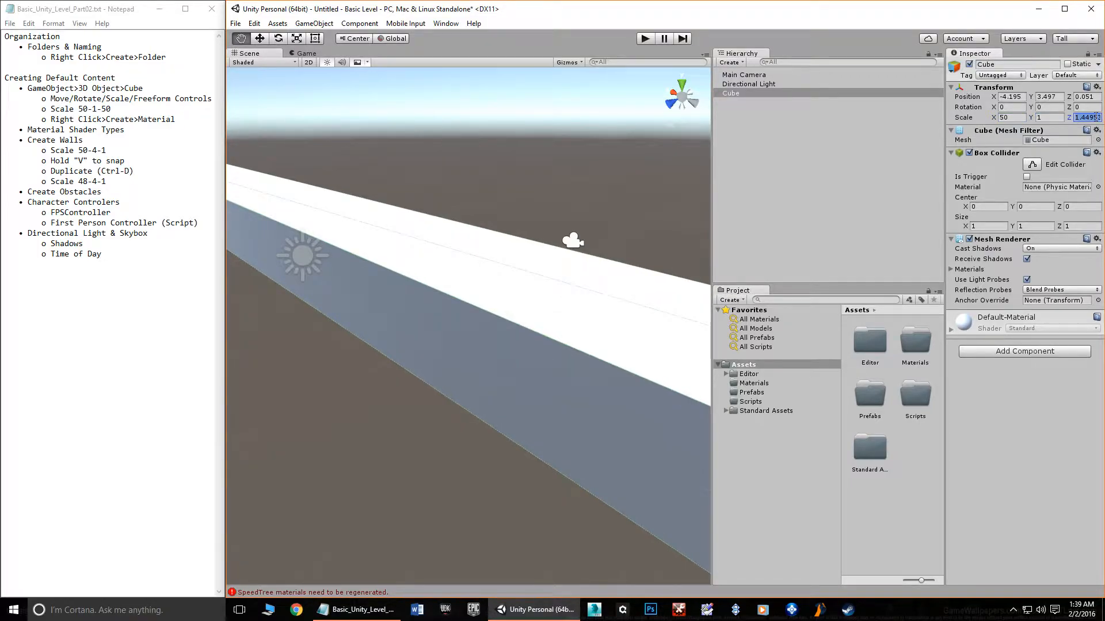
pyautogui.write('50')
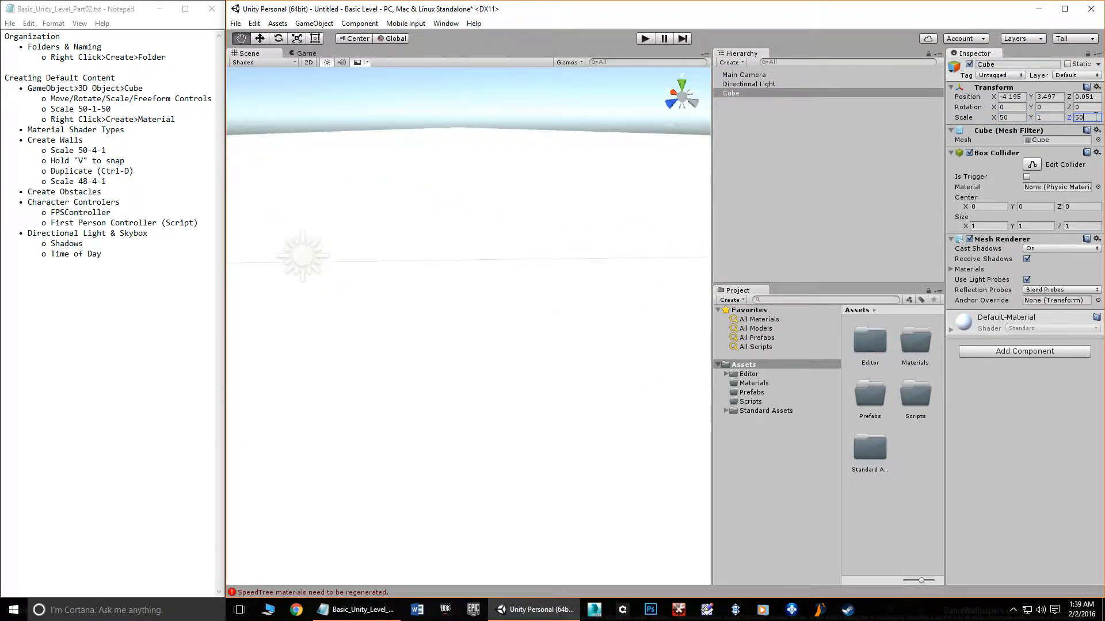
pyautogui.doubleClick(731, 93)
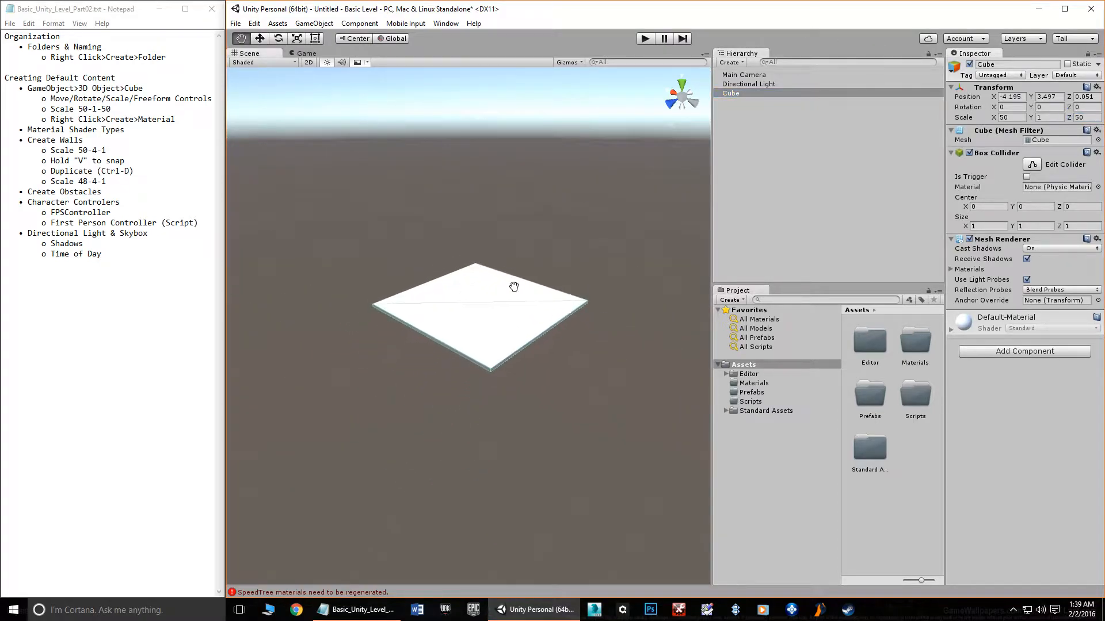
pyautogui.scroll(3, 514, 287)
pyautogui.keyDown('alt'); pyautogui.moveTo(526, 311); pyautogui.dragTo(580, 244); pyautogui.keyUp('alt')
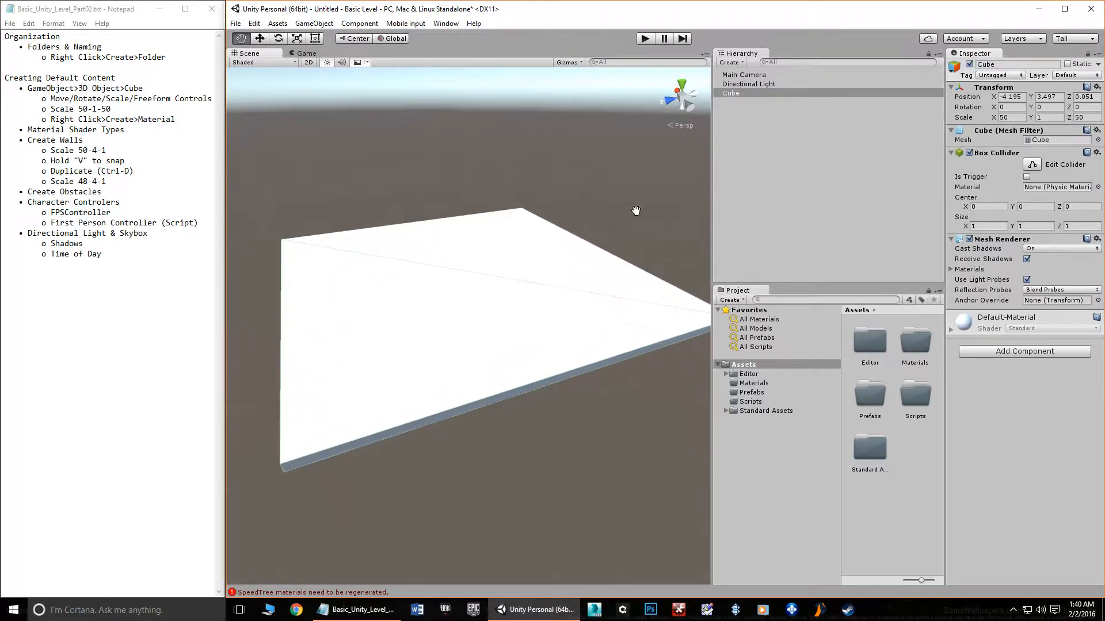
# Rename the scaled cube in the scene hierarchy to Ground
pyautogui.doubleClick(732, 93)
pyautogui.rightClick(732, 94)
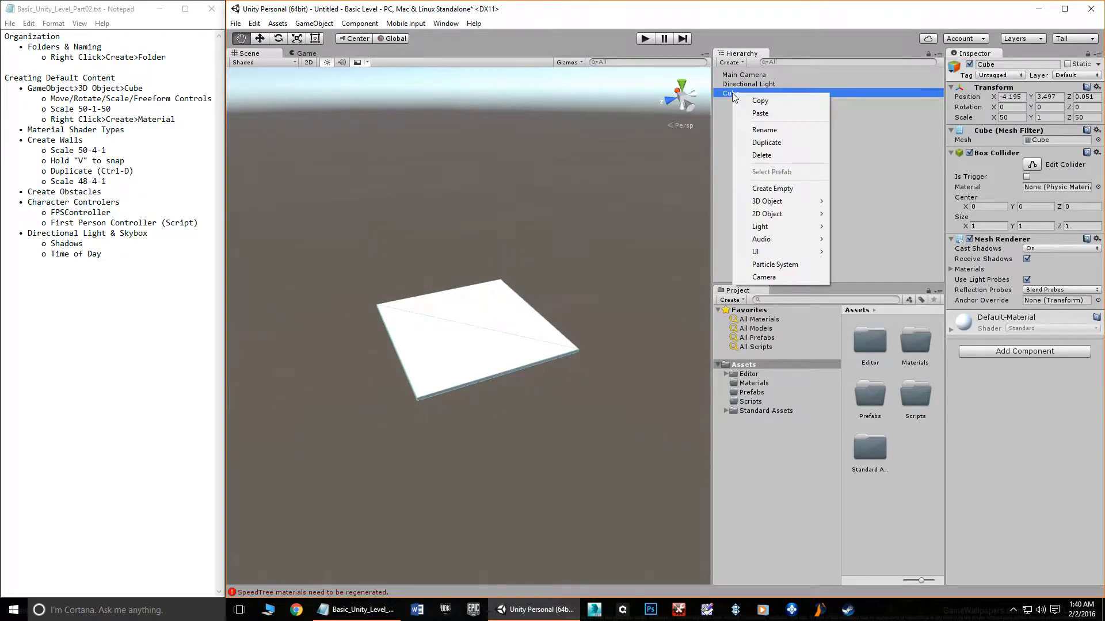
pyautogui.click(765, 130)
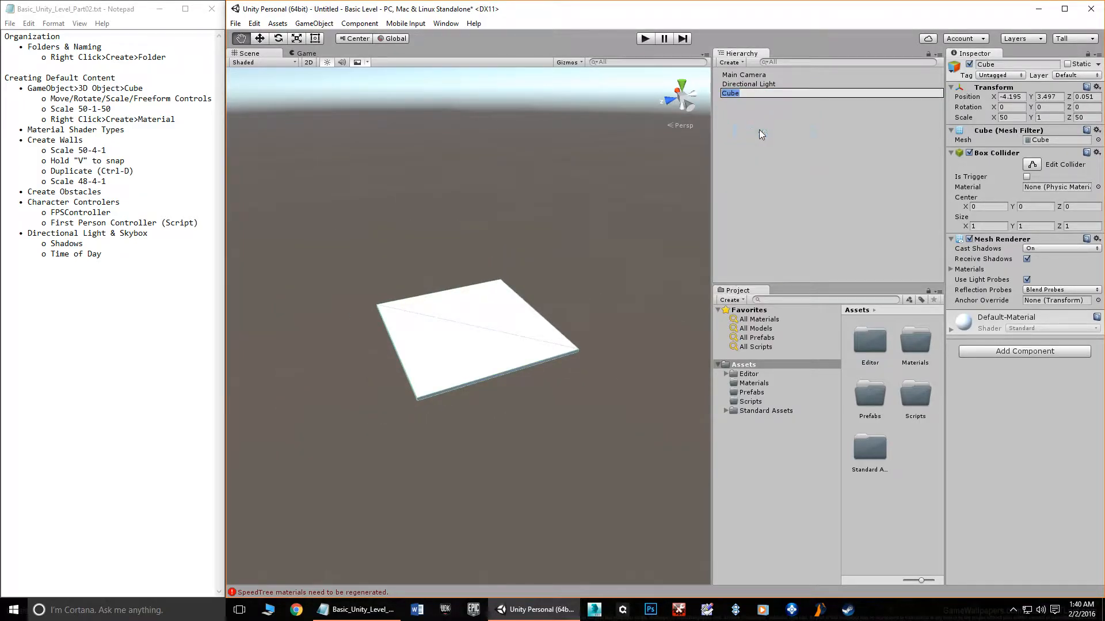
pyautogui.write('Ground')
pyautogui.press('Return')
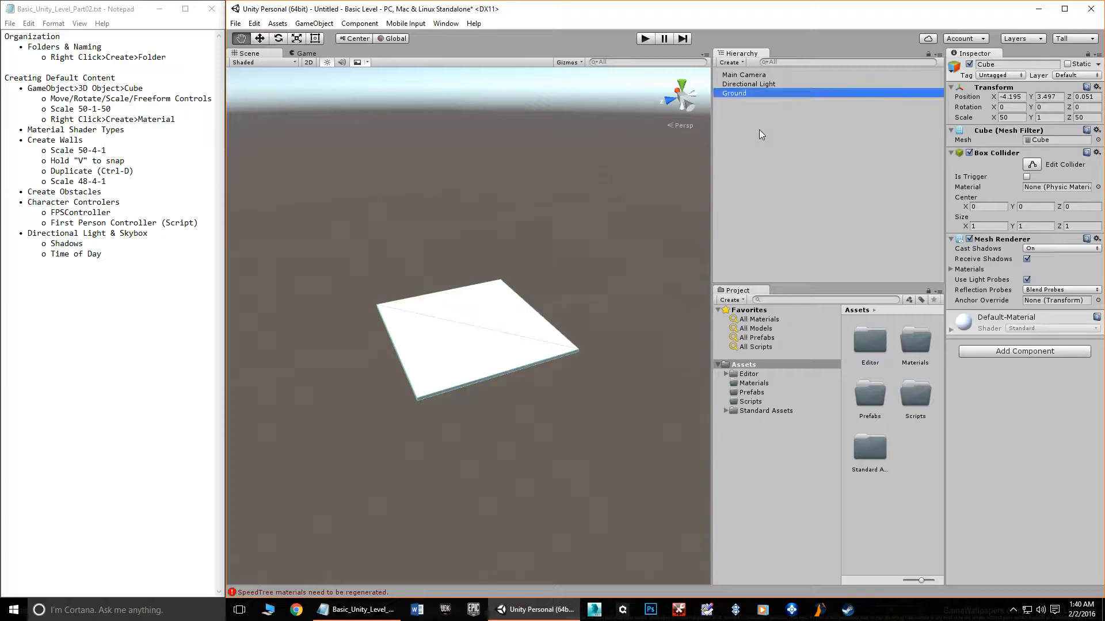
# Create a new material named Ground inside the Materials asset folder
pyautogui.moveTo(489, 301); pyautogui.dragTo(491, 284, button='middle')
pyautogui.scroll(1, 490, 308)
pyautogui.scroll(5, 490, 308)
pyautogui.keyDown('alt'); pyautogui.moveTo(459, 325); pyautogui.dragTo(493, 303); pyautogui.keyUp('alt')
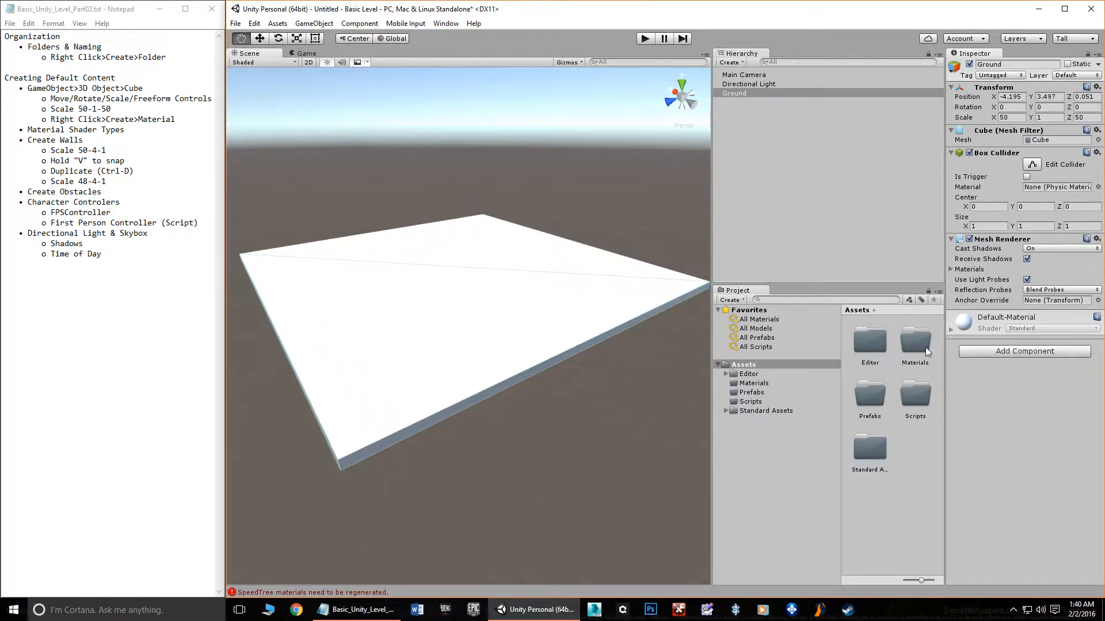
pyautogui.doubleClick(917, 341)
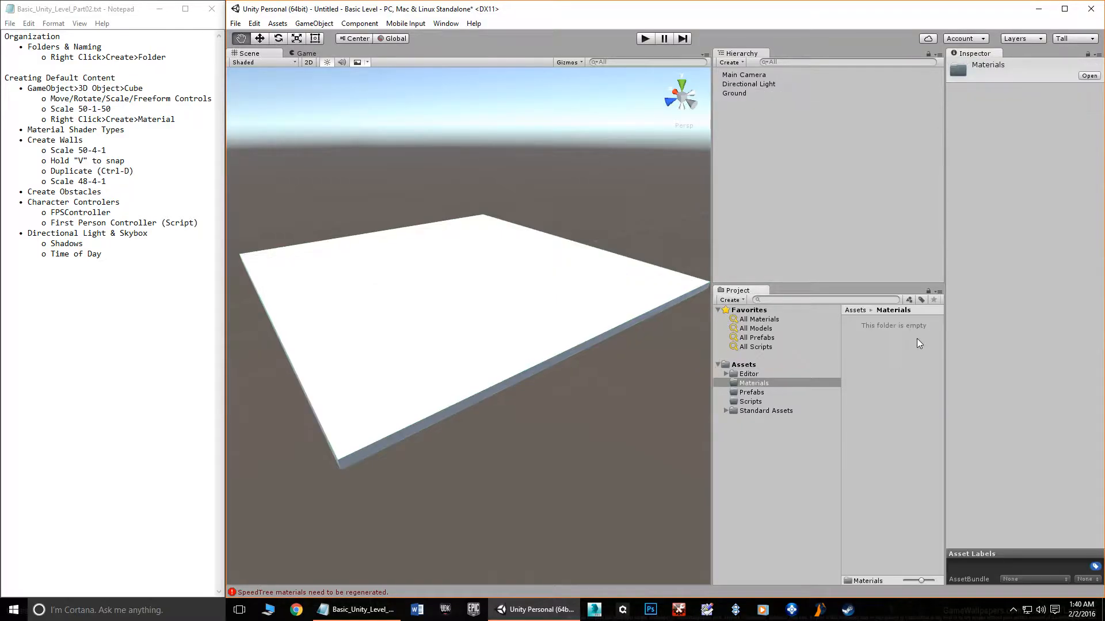
pyautogui.rightClick(878, 336)
pyautogui.moveTo(911, 348)
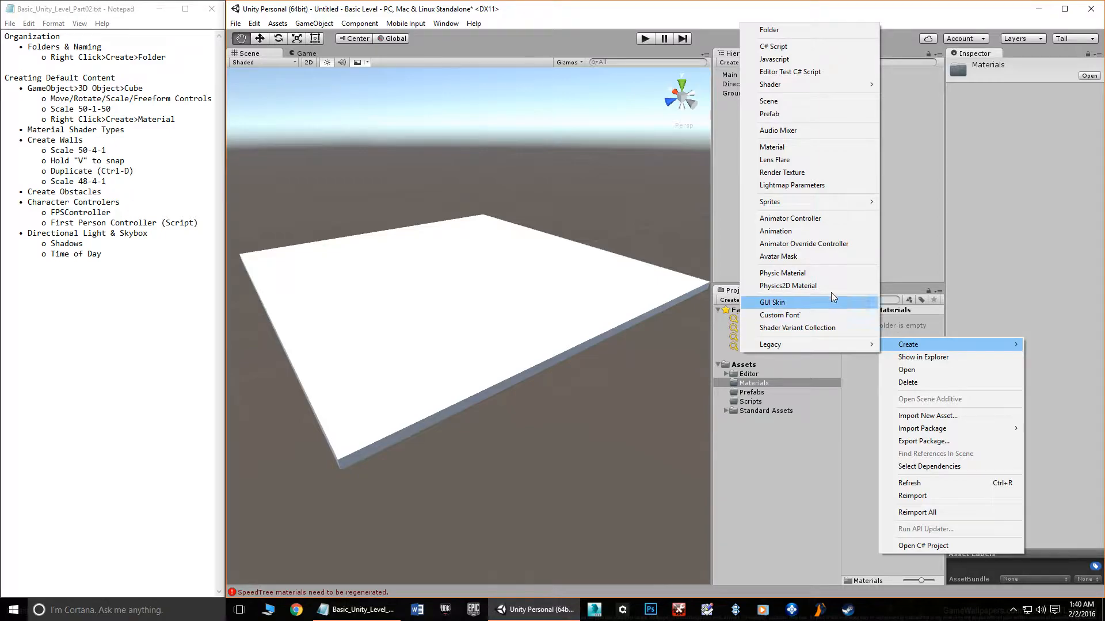
pyautogui.click(777, 148)
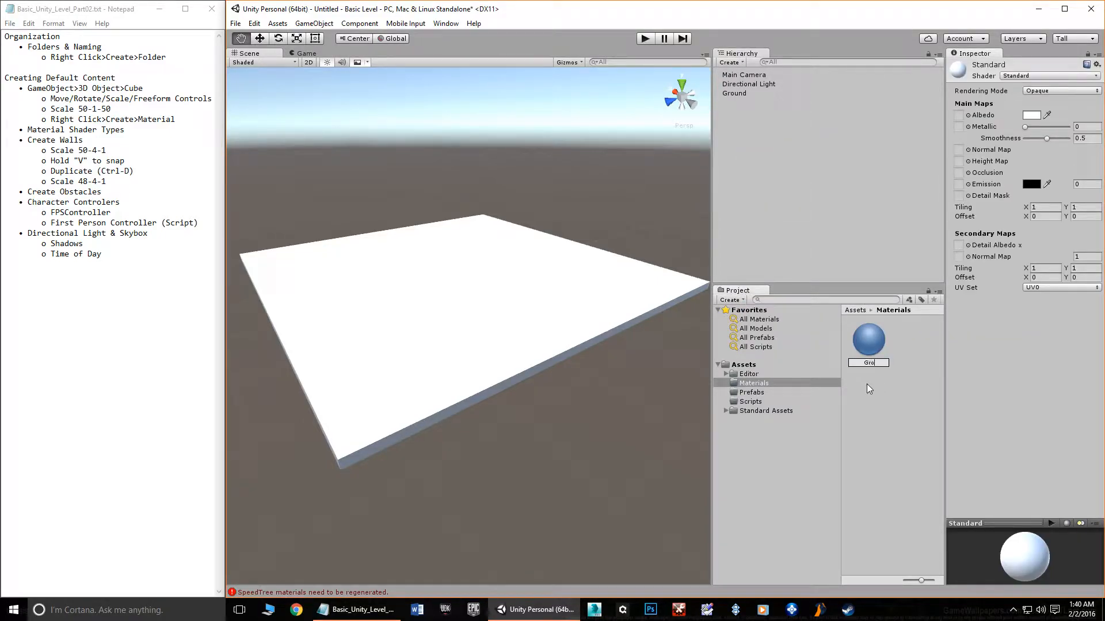
pyautogui.press('Return')
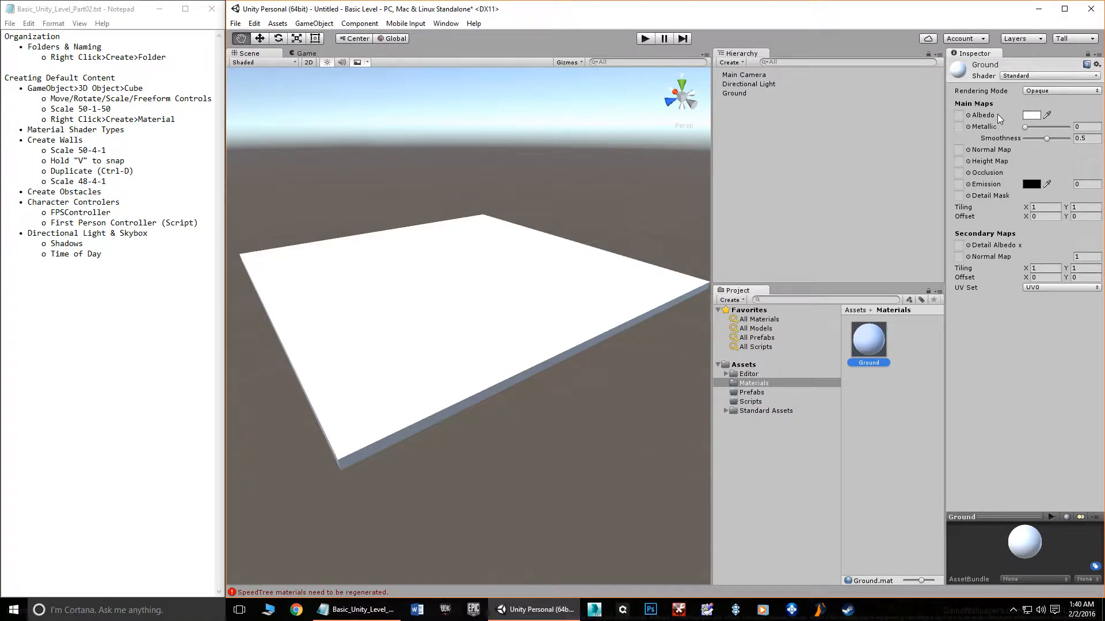
# Try the Legacy Shaders/Diffuse shader on the Ground material, and switch it back to Standard
pyautogui.click(1011, 76)
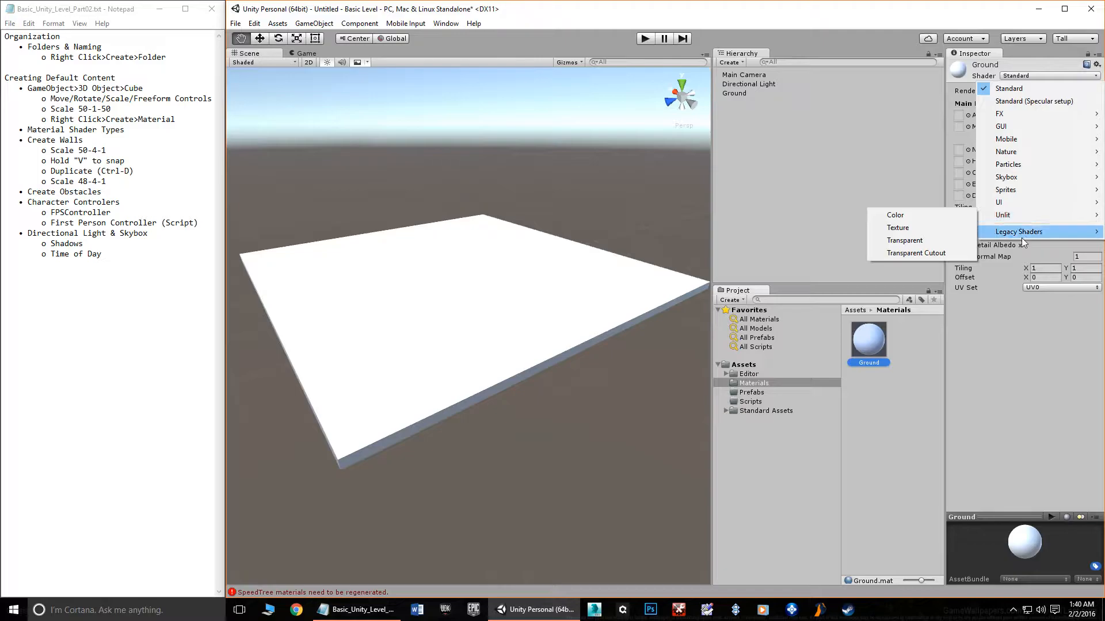
pyautogui.moveTo(1021, 233)
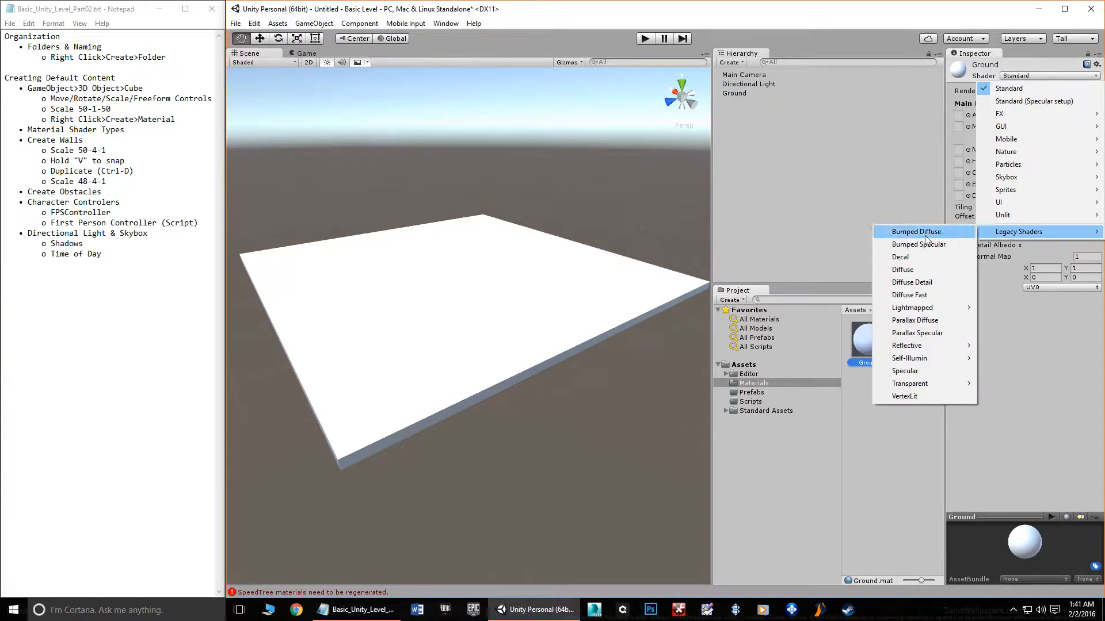
pyautogui.click(902, 270)
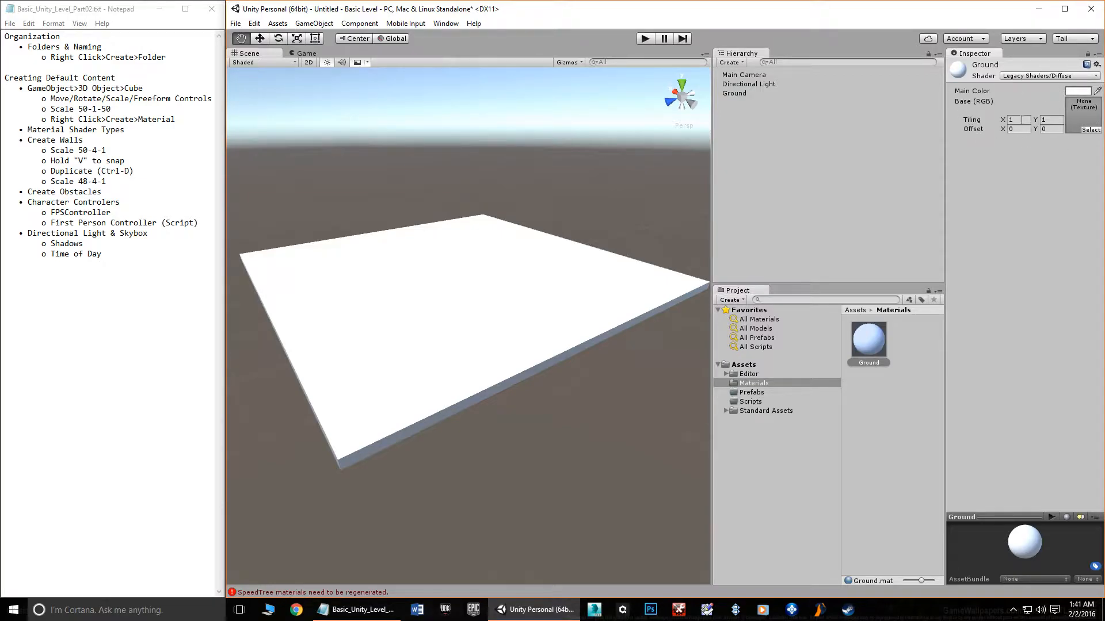
pyautogui.click(1027, 77)
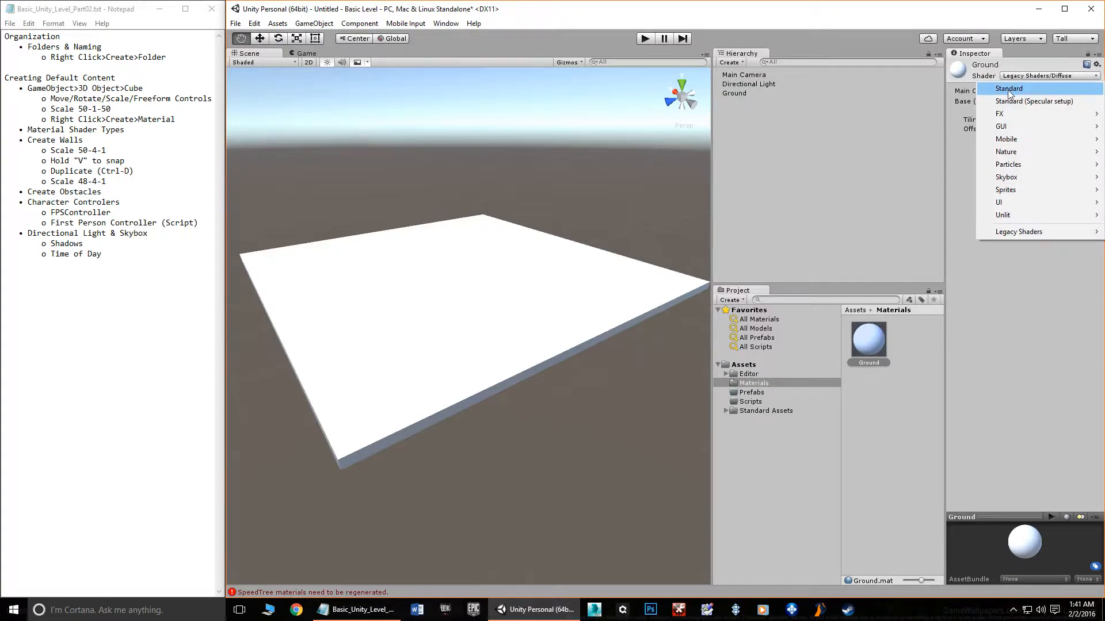
pyautogui.click(1012, 92)
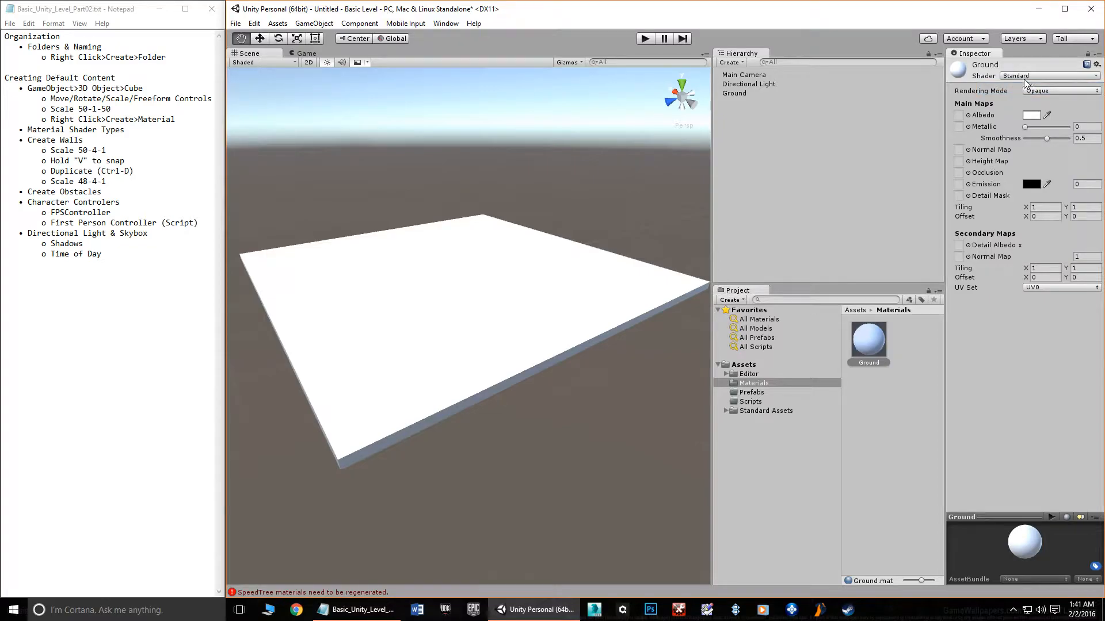
# Try the Standard (Specular setup) shader on the Ground material, and return it to Standard
pyautogui.click(1027, 76)
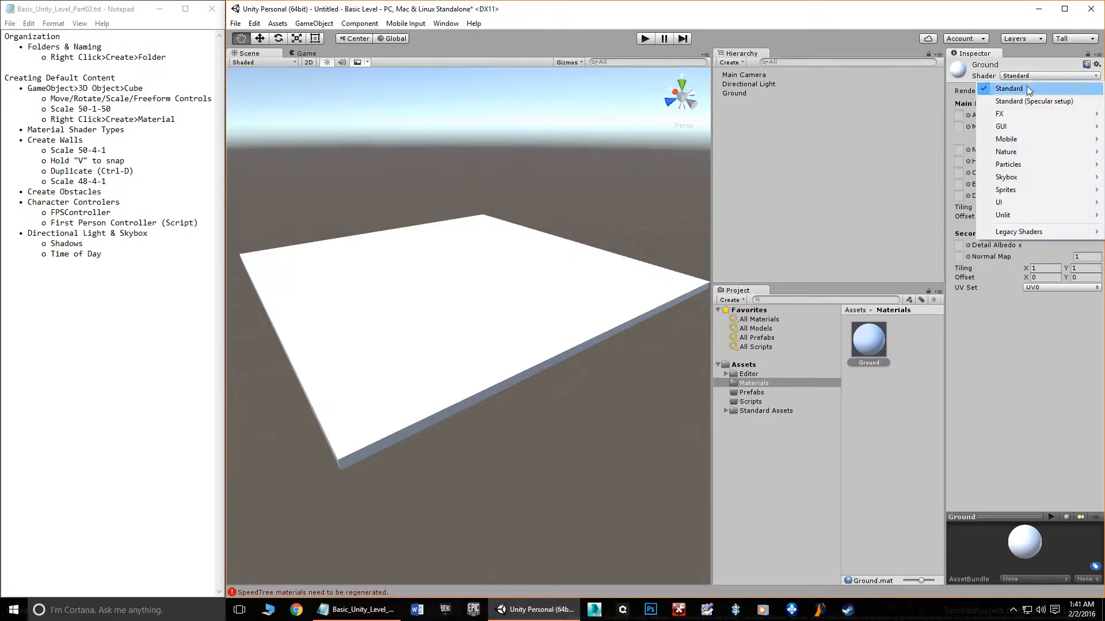
pyautogui.click(1021, 101)
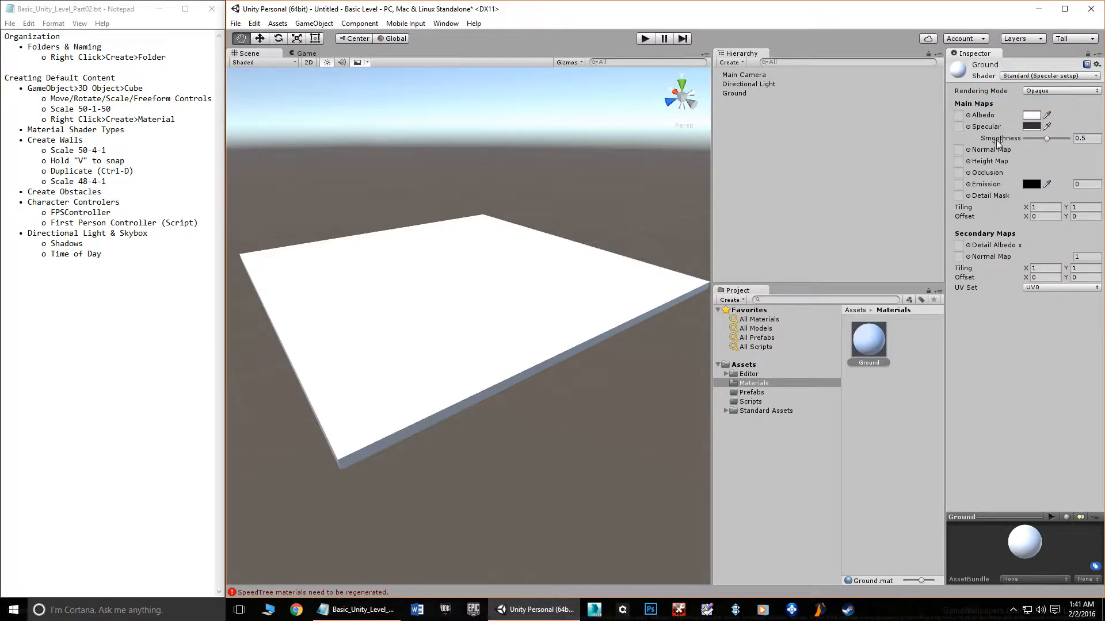
pyautogui.click(1016, 77)
pyautogui.click(1010, 92)
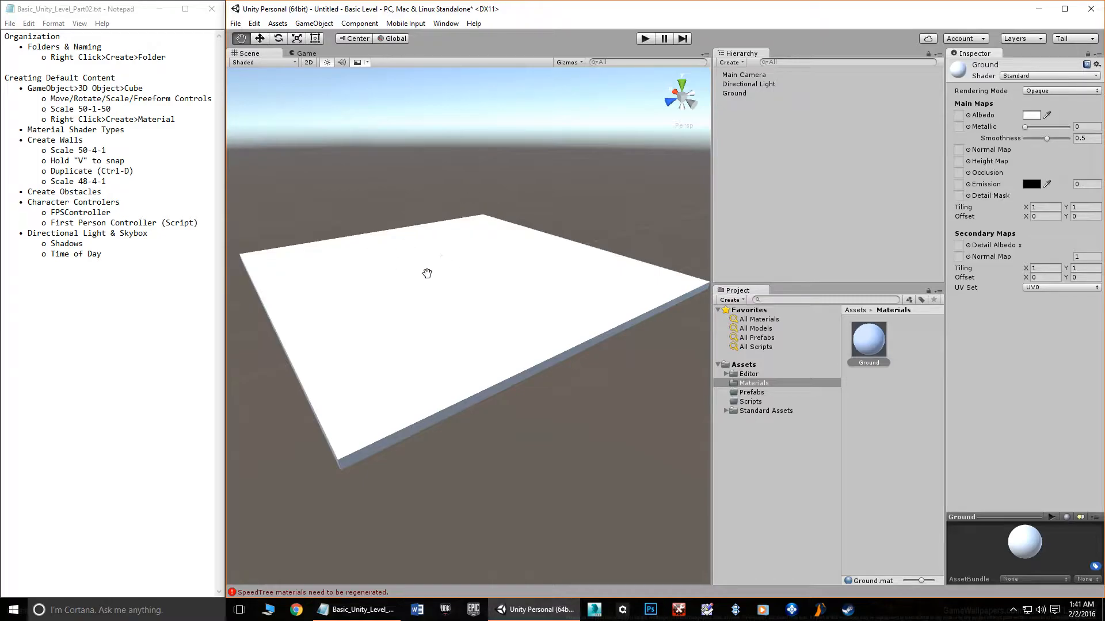
# Set the Ground material's albedo to a medium green, about hex 1C9B32FF
pyautogui.click(1033, 116)
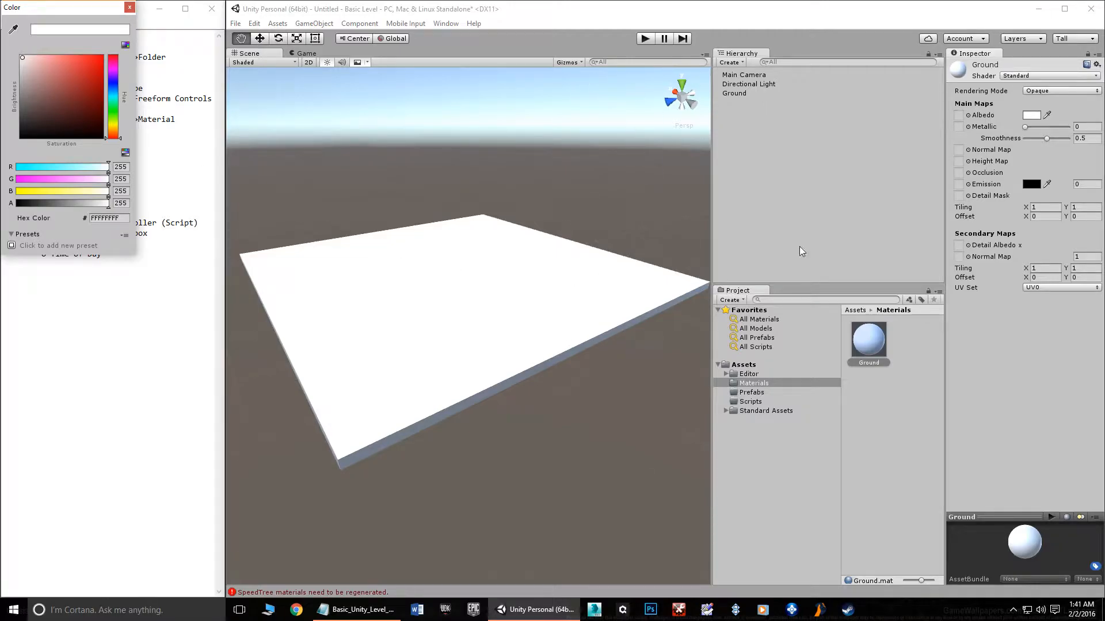
pyautogui.click(1047, 114)
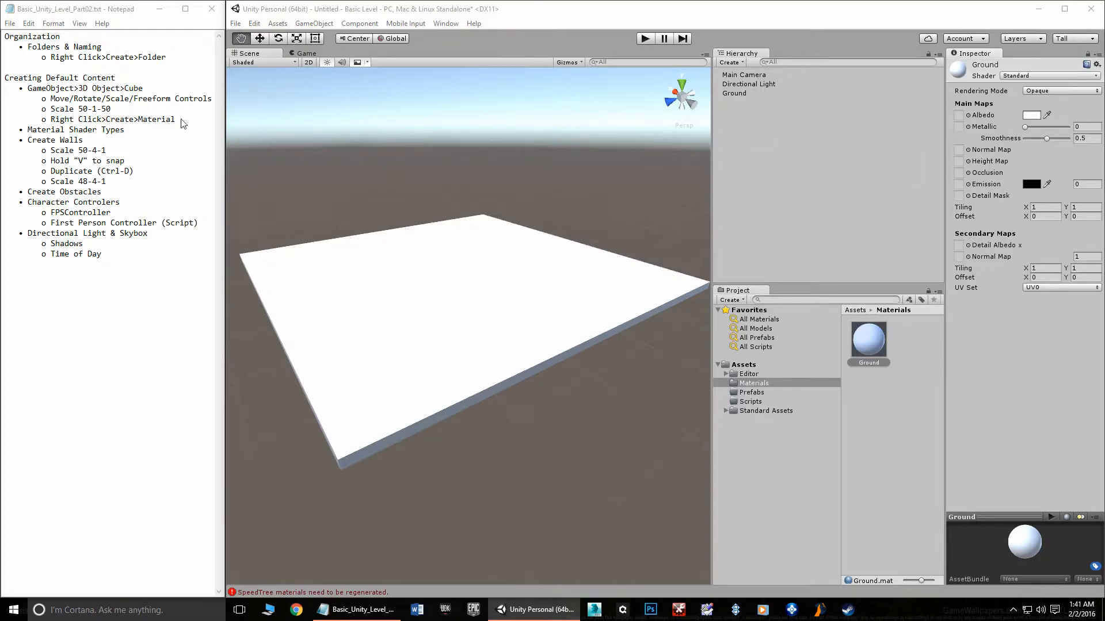
pyautogui.click(1034, 116)
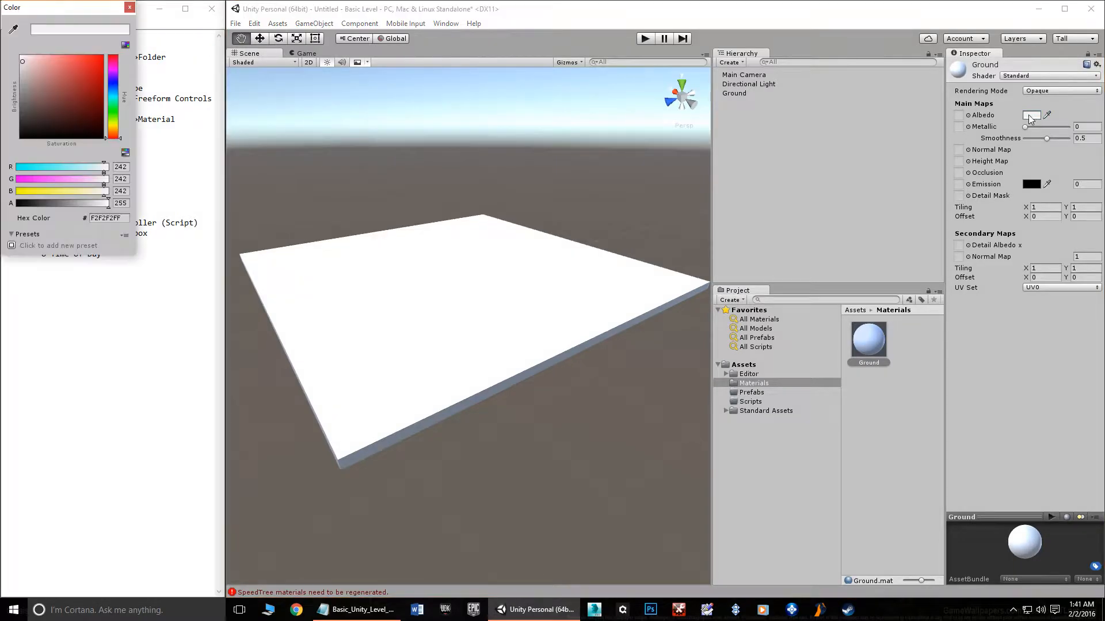
pyautogui.click(113, 109)
pyautogui.moveTo(82, 85); pyautogui.dragTo(86, 88)
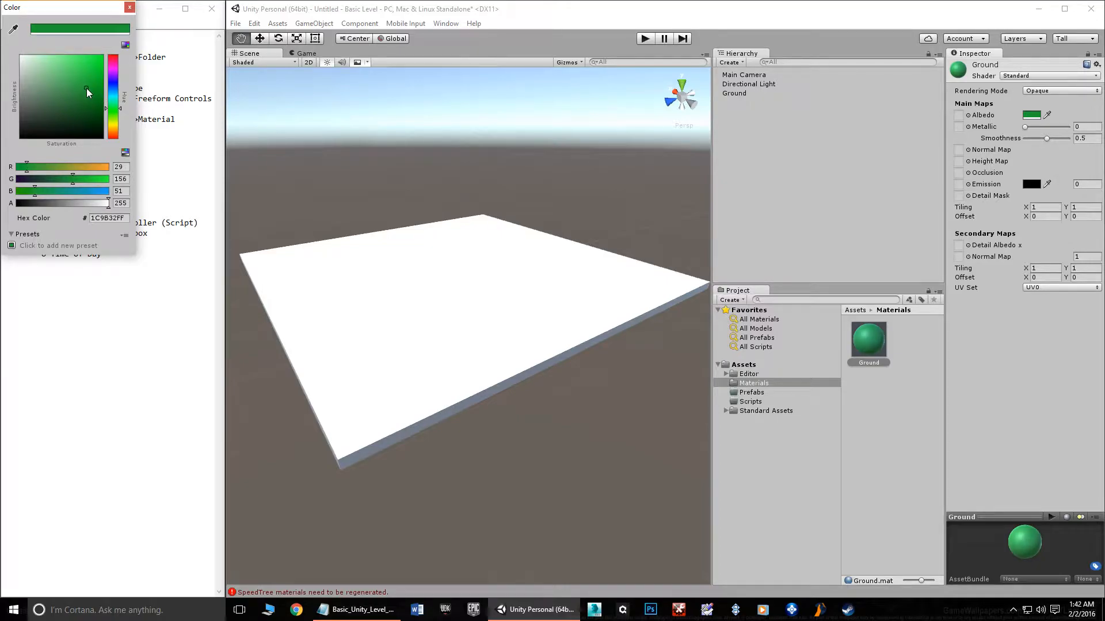
pyautogui.click(130, 8)
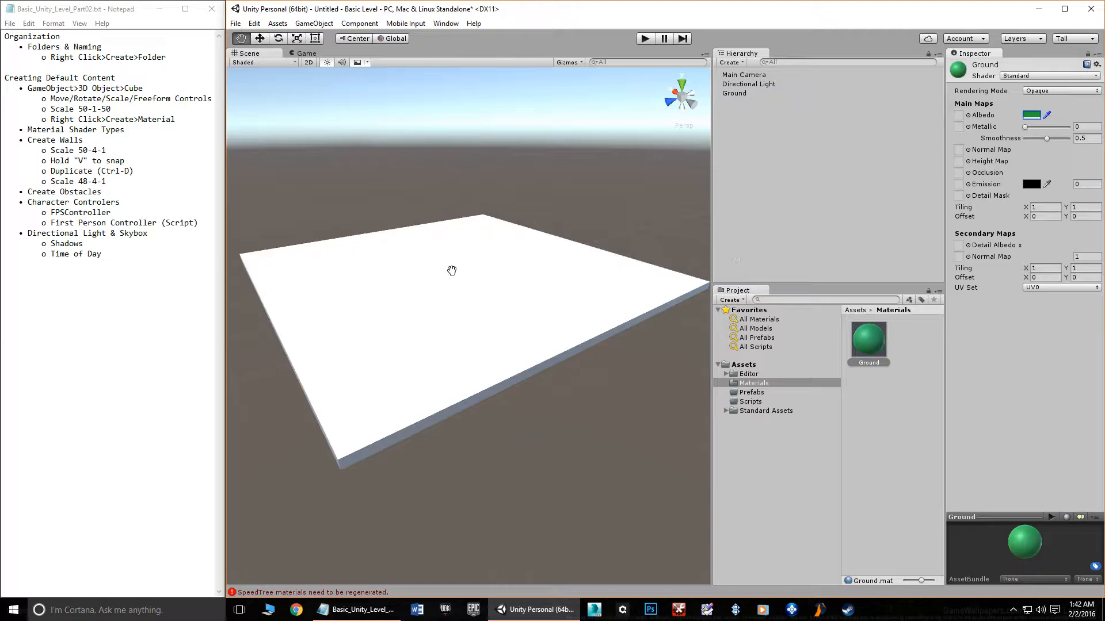
# Apply the green Ground material to the floor slab in the scene
pyautogui.moveTo(875, 341); pyautogui.dragTo(462, 279)
pyautogui.scroll(5, 535, 307)
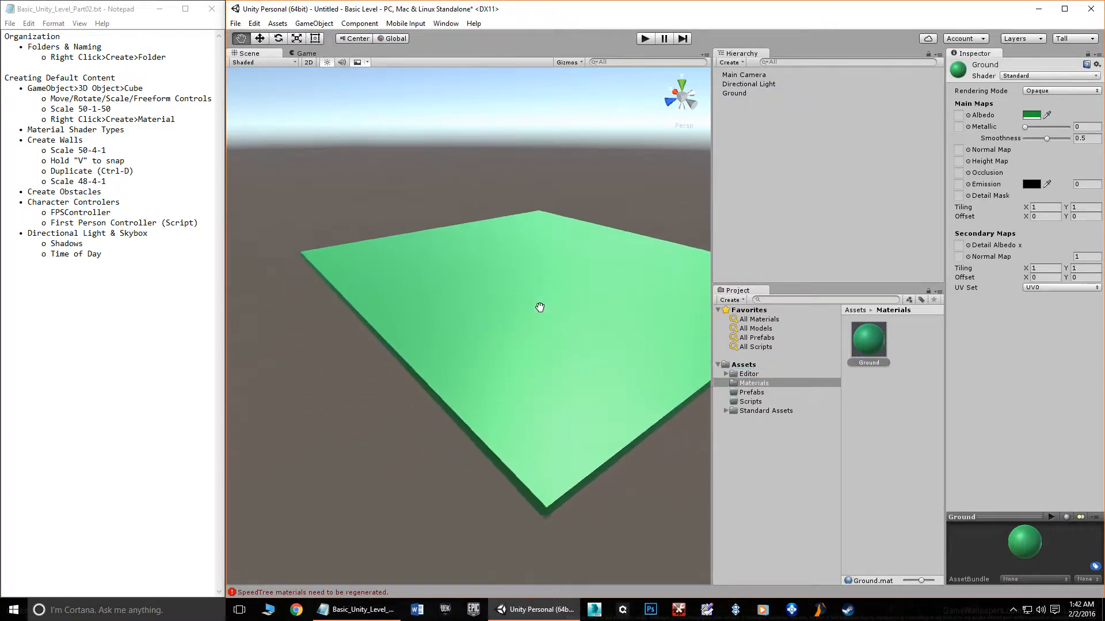
pyautogui.scroll(2, 542, 310)
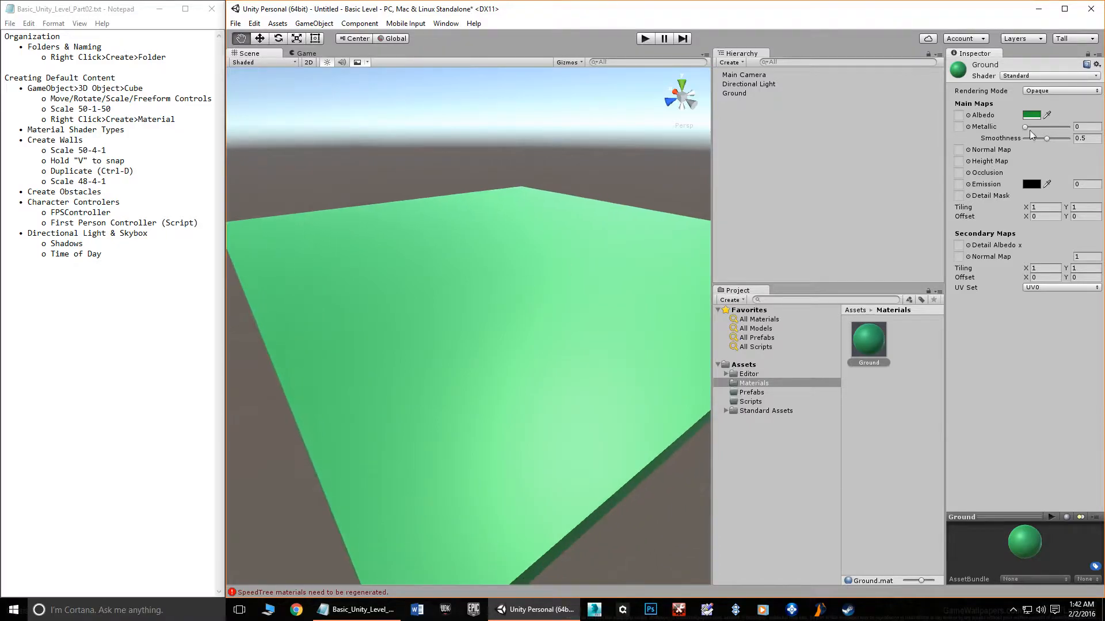
# Change the Ground material's albedo to a darker green, hex 156322FF
pyautogui.click(1032, 115)
pyautogui.click(47, 75)
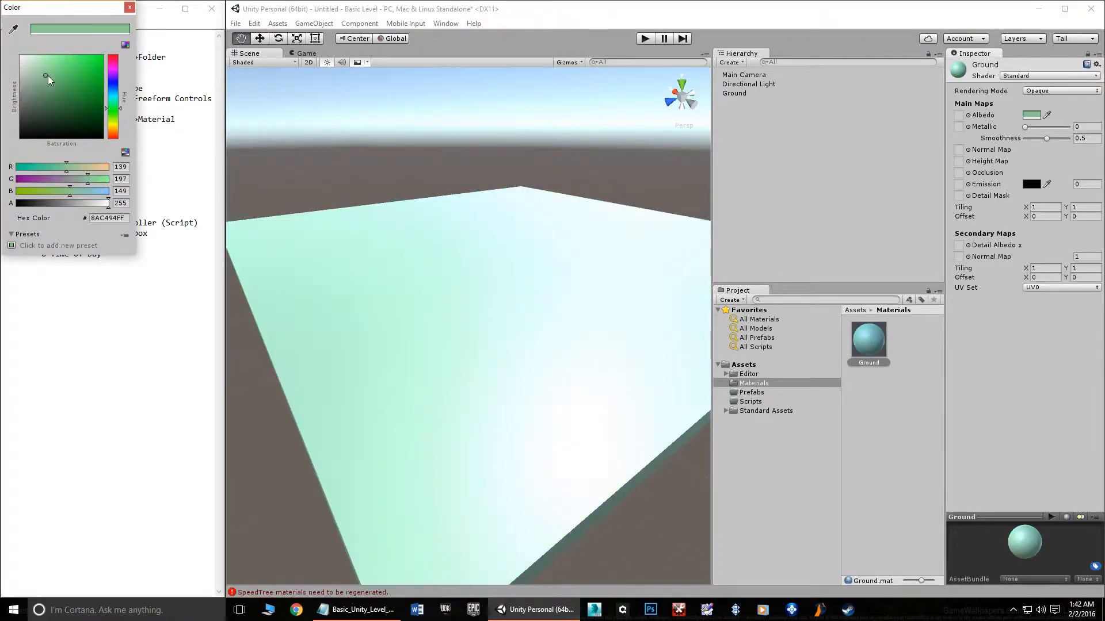
pyautogui.click(90, 70)
pyautogui.moveTo(80, 101)
pyautogui.mouseDown()
pyautogui.moveTo(89, 112)
pyautogui.moveTo(84, 105)
pyautogui.mouseUp()
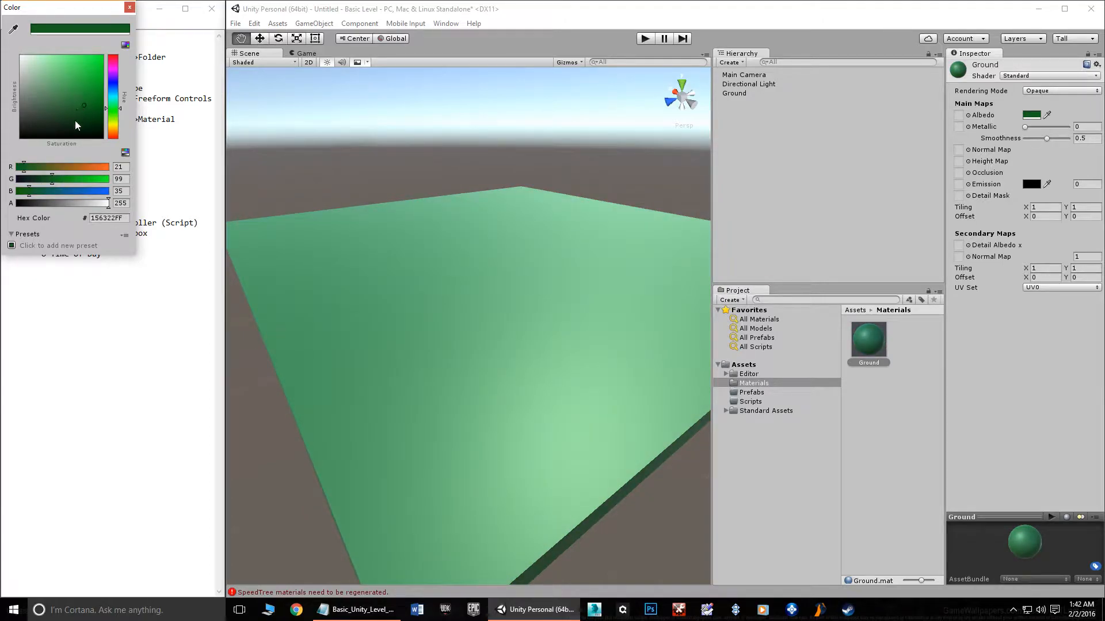
pyautogui.click(130, 7)
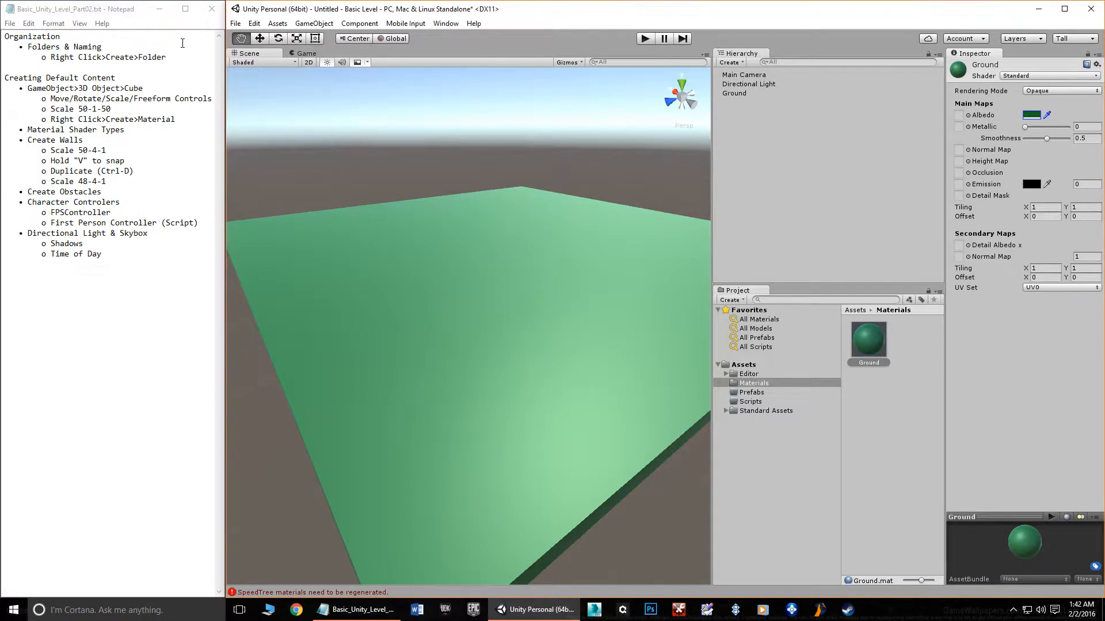
pyautogui.moveTo(576, 236); pyautogui.dragTo(542, 174)
pyautogui.scroll(-5, 542, 224)
pyautogui.moveTo(461, 214); pyautogui.dragTo(496, 235)
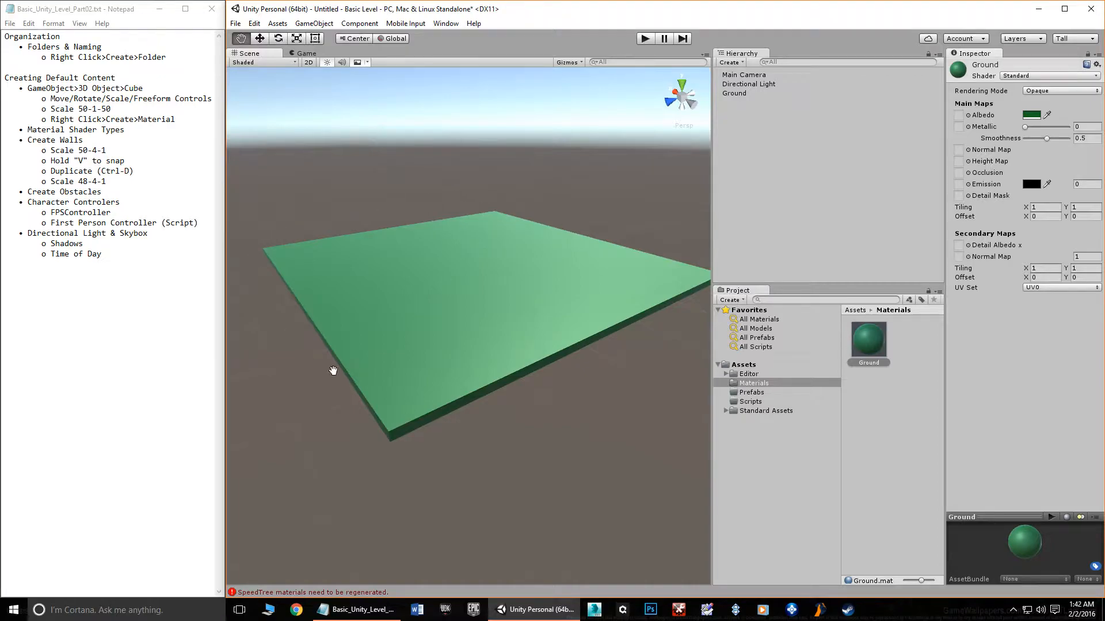
pyautogui.moveTo(666, 274); pyautogui.dragTo(626, 287)
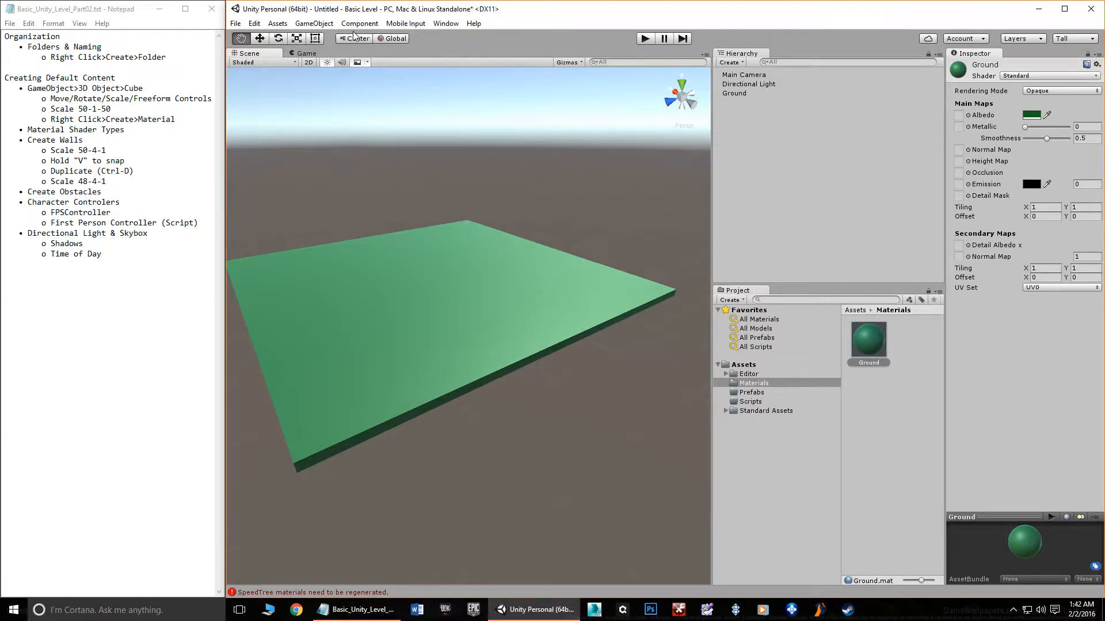
# Create a 3D cube in the scene to serve as the first wall
pyautogui.click(314, 23)
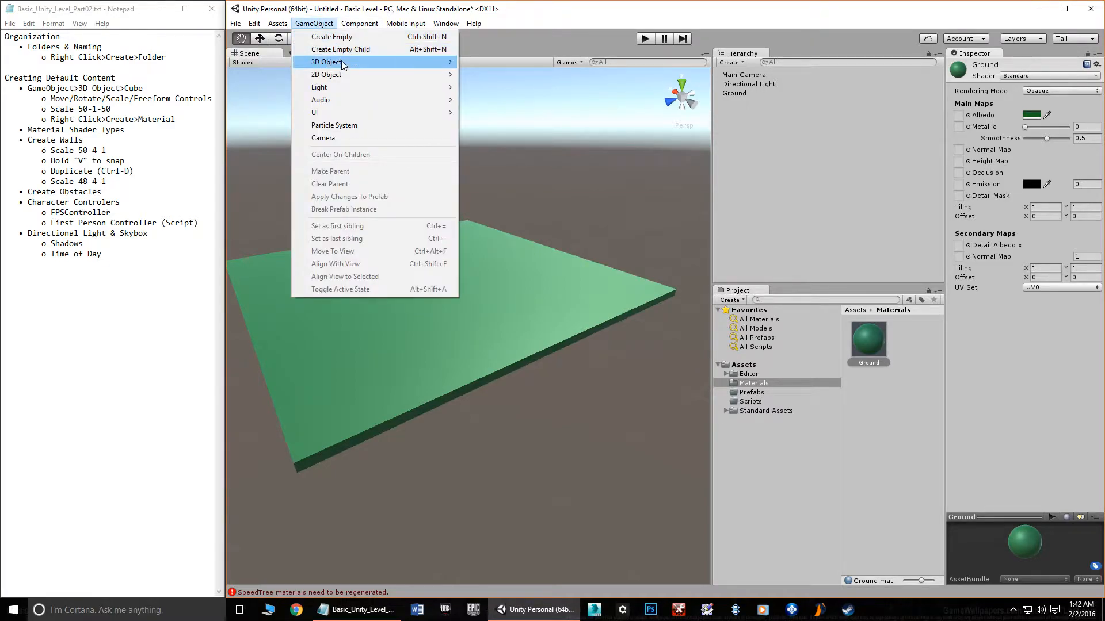
pyautogui.moveTo(345, 64)
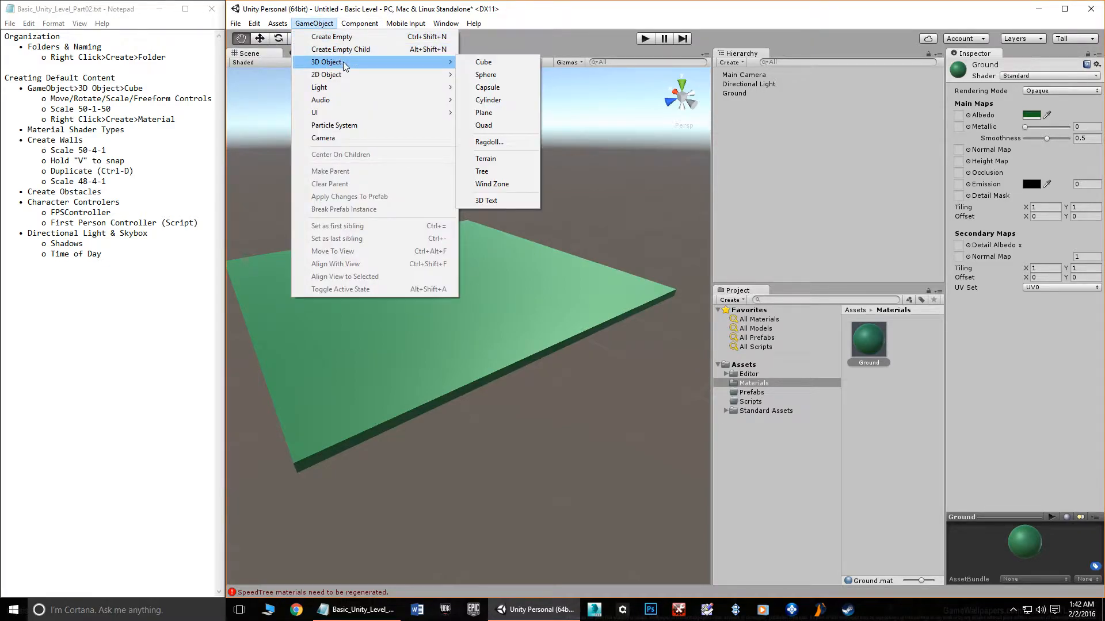
pyautogui.click(493, 61)
pyautogui.moveTo(501, 293); pyautogui.dragTo(578, 234, button='middle')
pyautogui.keyDown('alt'); pyautogui.moveTo(469, 322); pyautogui.dragTo(503, 264); pyautogui.keyUp('alt')
pyautogui.moveTo(503, 264); pyautogui.dragTo(521, 312, button='middle')
pyautogui.scroll(6, 488, 276)
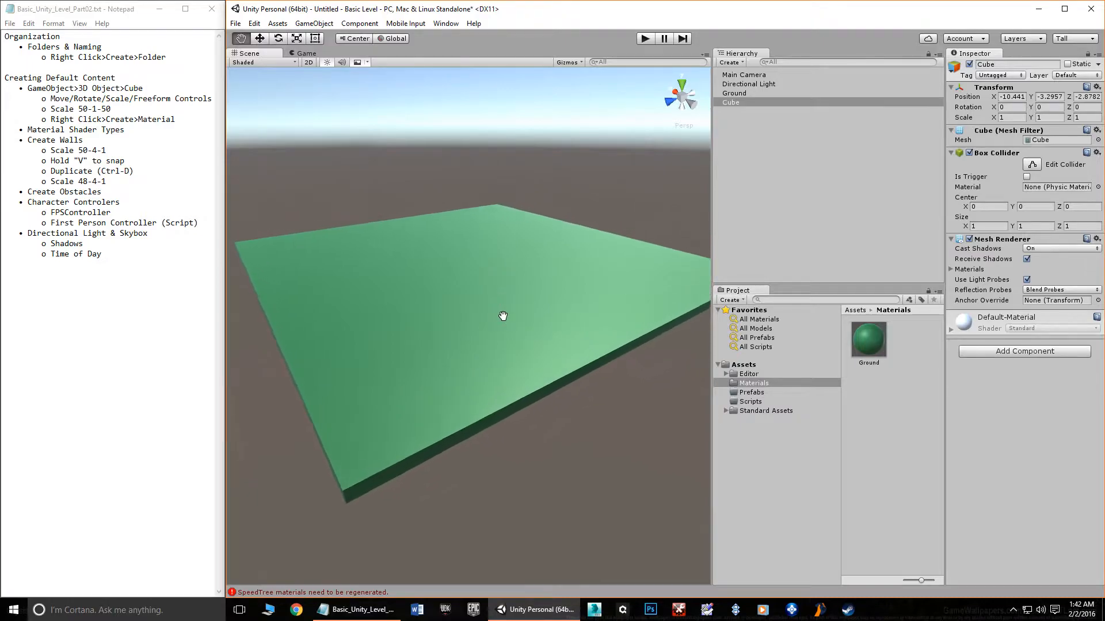
pyautogui.keyDown('alt'); pyautogui.moveTo(511, 340); pyautogui.dragTo(500, 282); pyautogui.keyUp('alt')
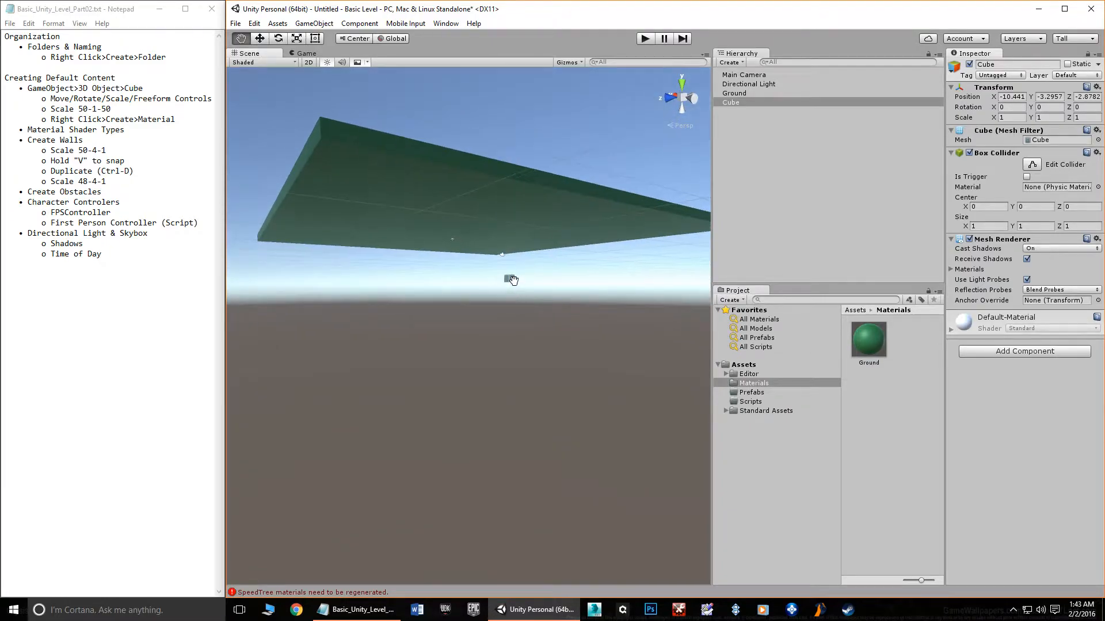
# Move the cube above the ground slab and out past its edge, to about Y 8.06 and Z 28.84
pyautogui.click(260, 38)
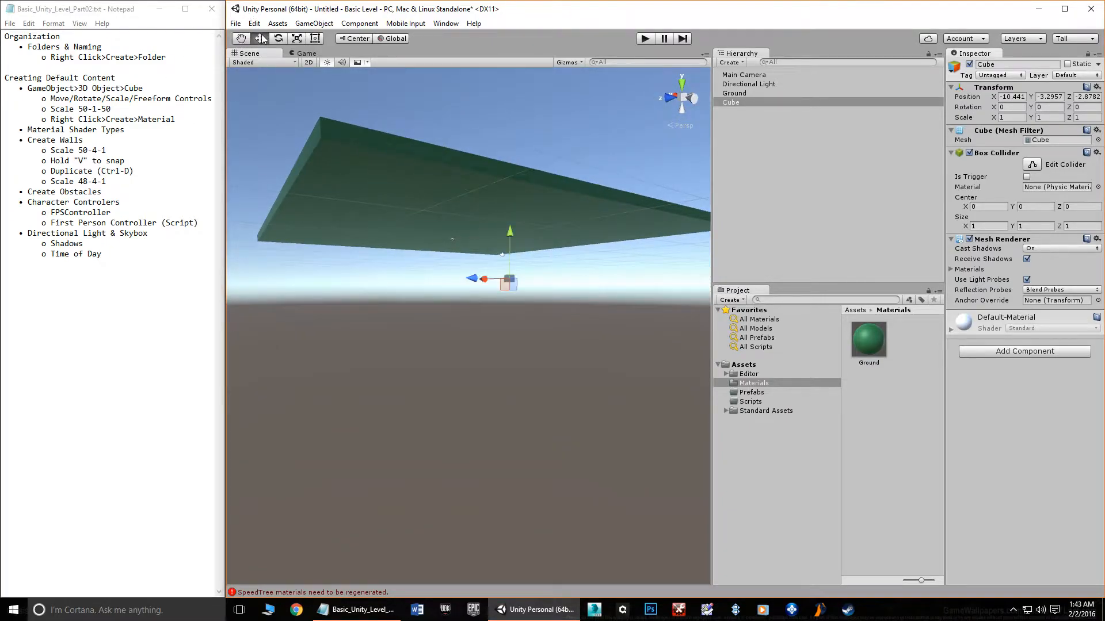
pyautogui.keyDown('alt'); pyautogui.moveTo(479, 234); pyautogui.dragTo(531, 161); pyautogui.keyUp('alt')
pyautogui.keyDown('alt'); pyautogui.moveTo(584, 218); pyautogui.dragTo(540, 251); pyautogui.keyUp('alt')
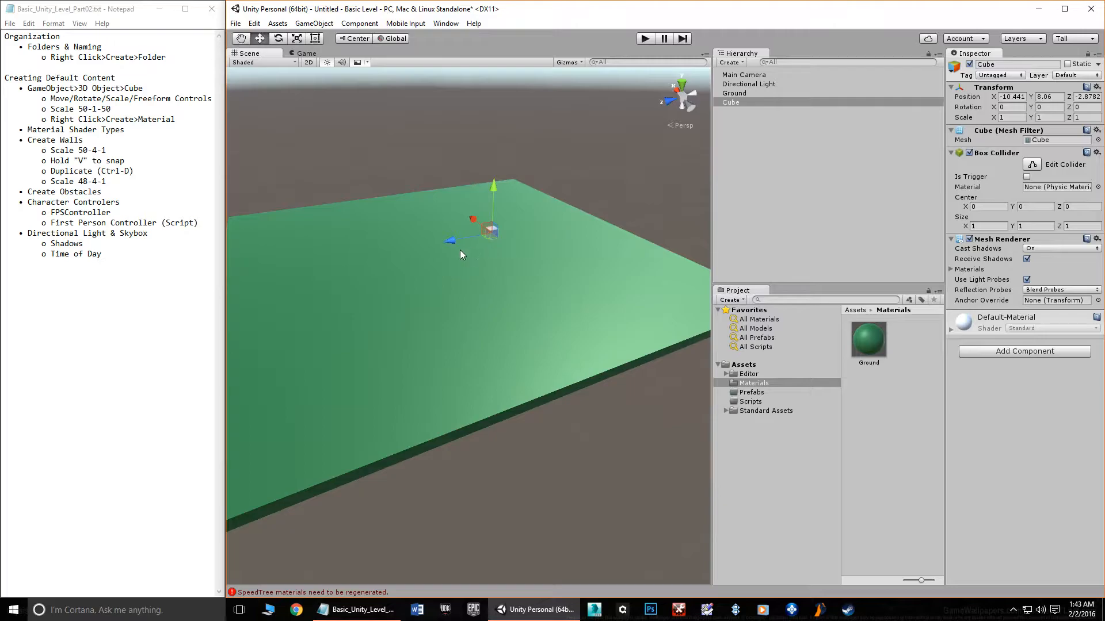
pyautogui.moveTo(454, 244); pyautogui.dragTo(463, 266)
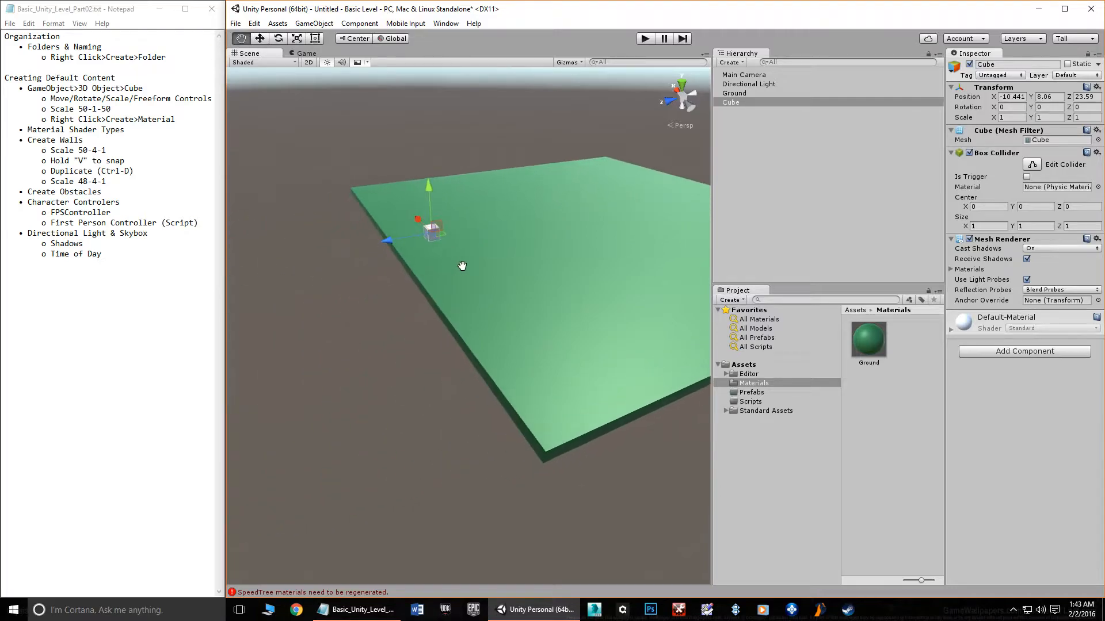
pyautogui.moveTo(391, 241); pyautogui.dragTo(332, 257)
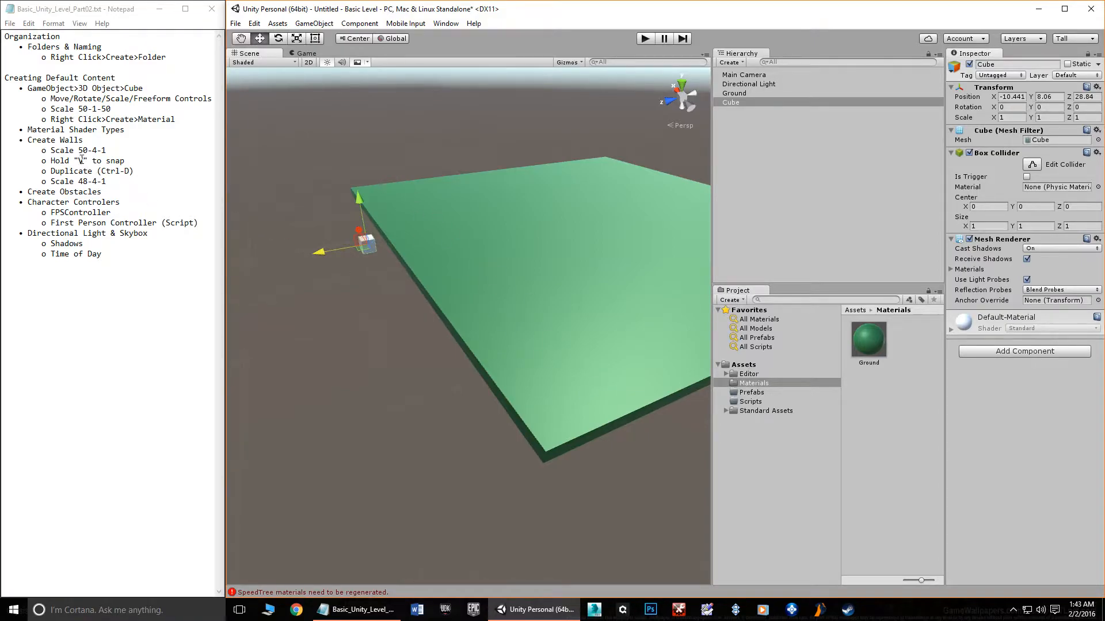
# Scale the cube to 50-4-1 as the outline gives for walls
pyautogui.moveTo(80, 151); pyautogui.dragTo(97, 149)
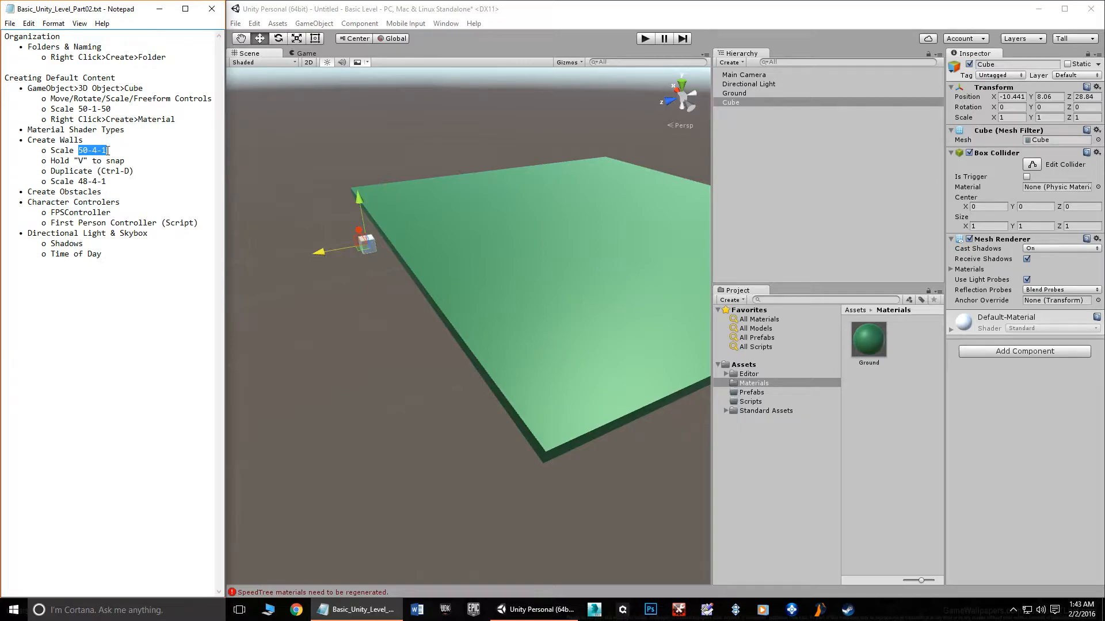
pyautogui.click(1014, 116)
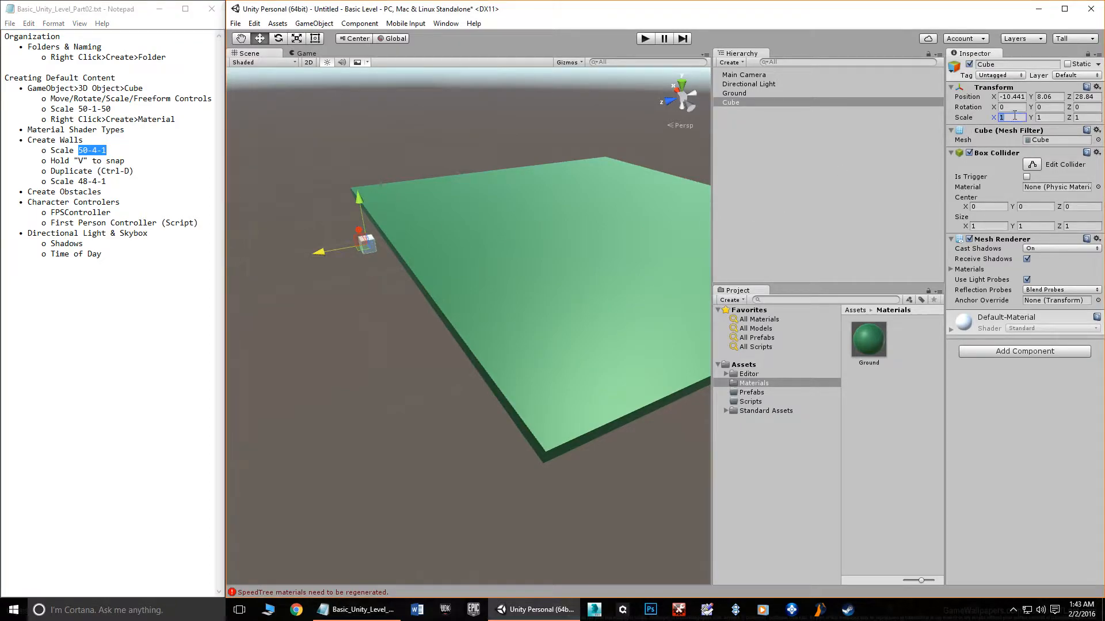
pyautogui.write('50')
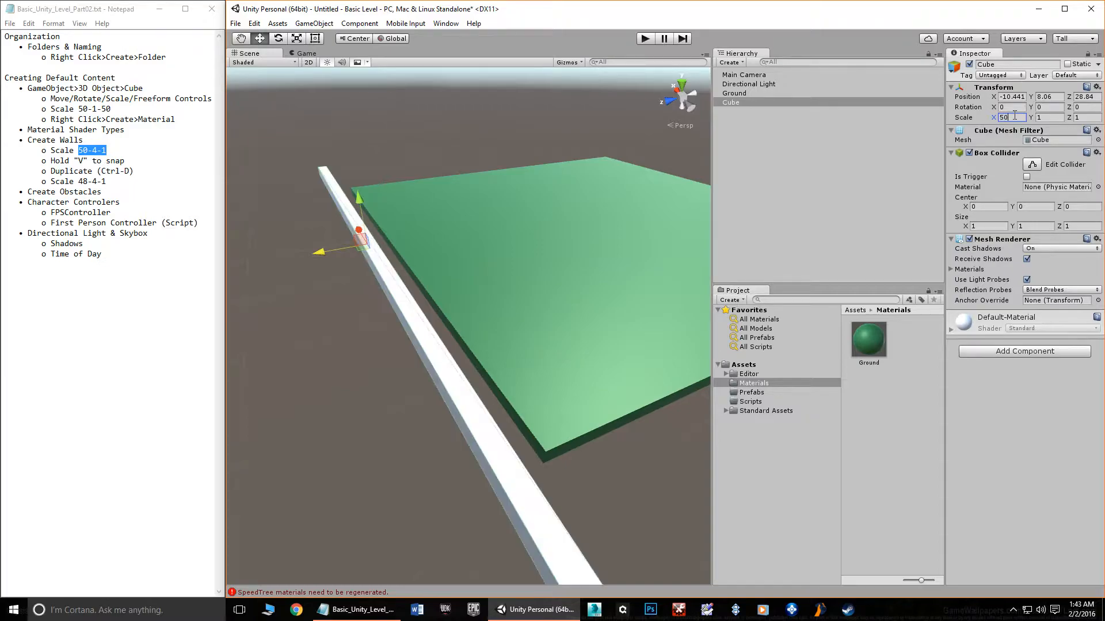
pyautogui.click(1051, 117)
pyautogui.write('4')
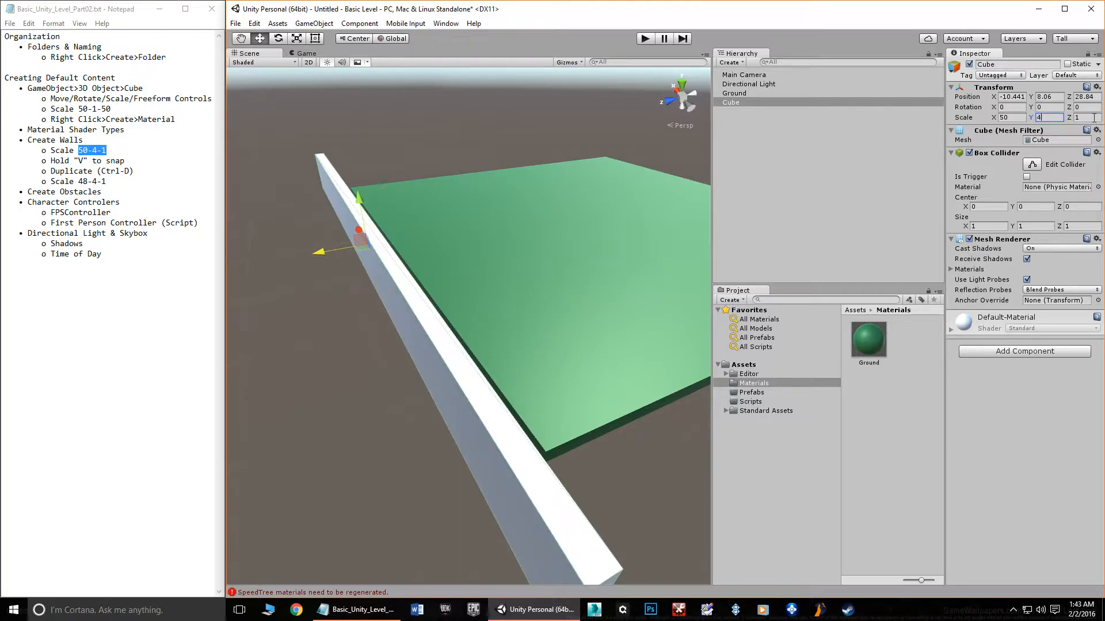
# Move the wall back over the ground slab near its edge, to about Z 22.27
pyautogui.keyDown('alt'); pyautogui.moveTo(565, 355); pyautogui.dragTo(594, 345); pyautogui.keyUp('alt')
pyautogui.moveTo(530, 223); pyautogui.dragTo(499, 326)
pyautogui.click(580, 285)
pyautogui.click(598, 285)
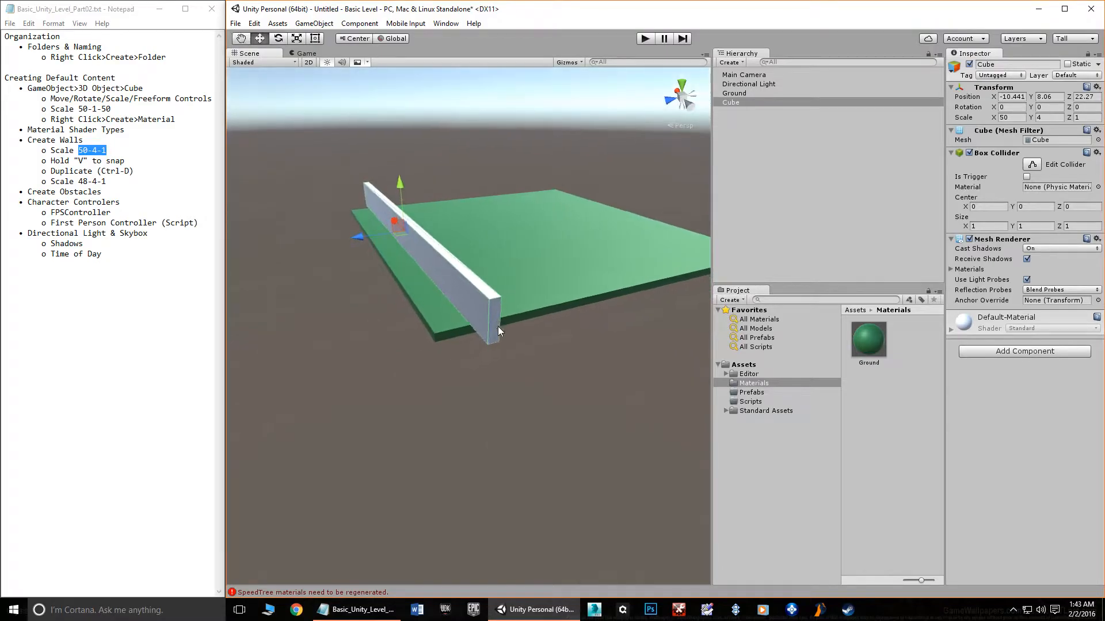
pyautogui.scroll(4, 497, 340)
pyautogui.keyDown('alt'); pyautogui.moveTo(576, 331); pyautogui.dragTo(533, 343, button='right'); pyautogui.keyUp('alt')
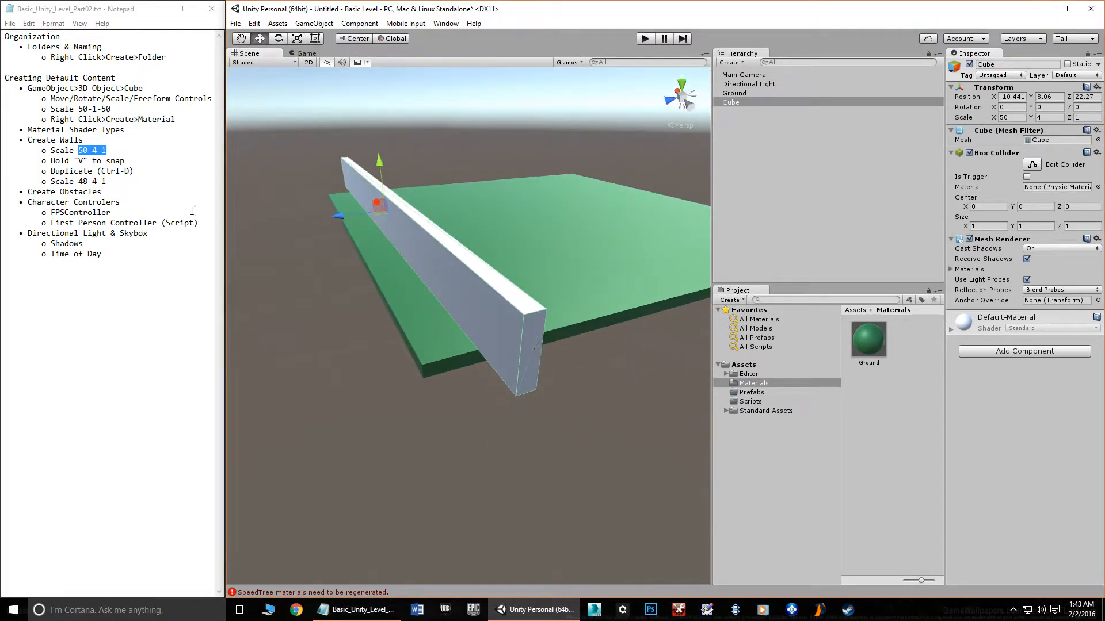
# Vertex-snap the wall's lower corner to the ground slab's top corner so it stands along the slab's edge
pyautogui.click(99, 162)
pyautogui.moveTo(48, 163); pyautogui.dragTo(128, 161)
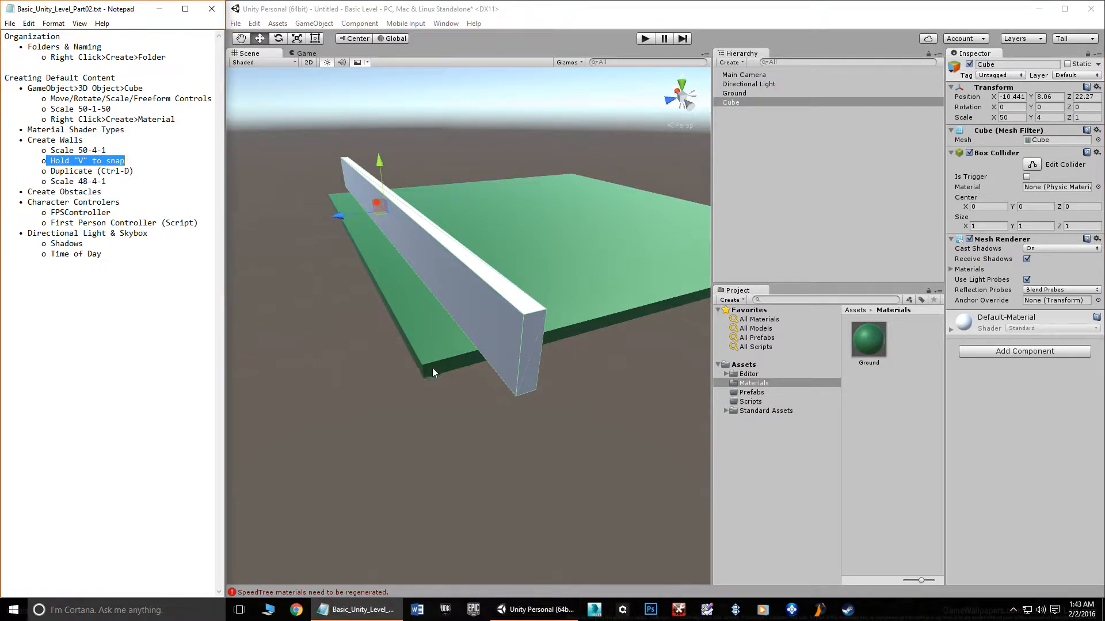
pyautogui.moveTo(431, 367); pyautogui.dragTo(436, 361, button='middle')
pyautogui.click(471, 407)
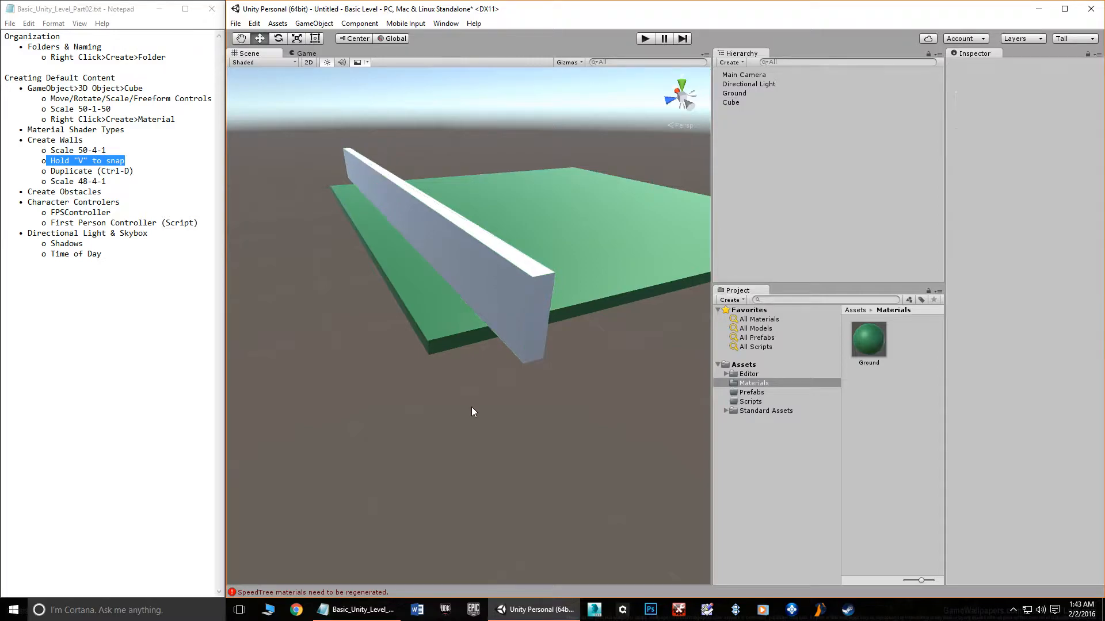
pyautogui.click(501, 270)
pyautogui.press('v')
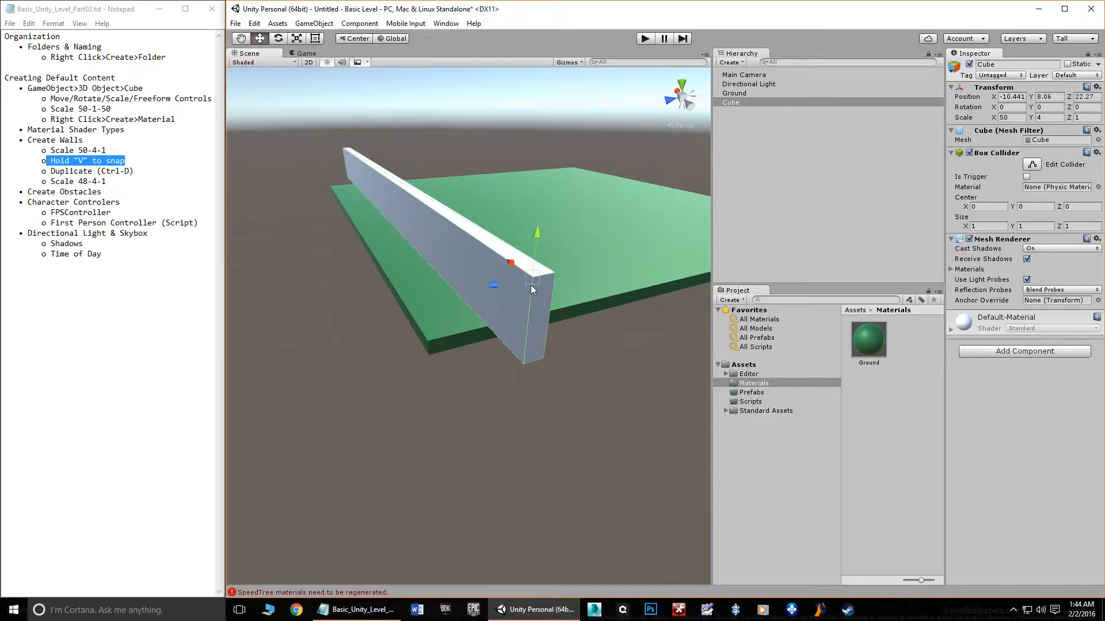
pyautogui.moveTo(524, 365); pyautogui.dragTo(360, 360)
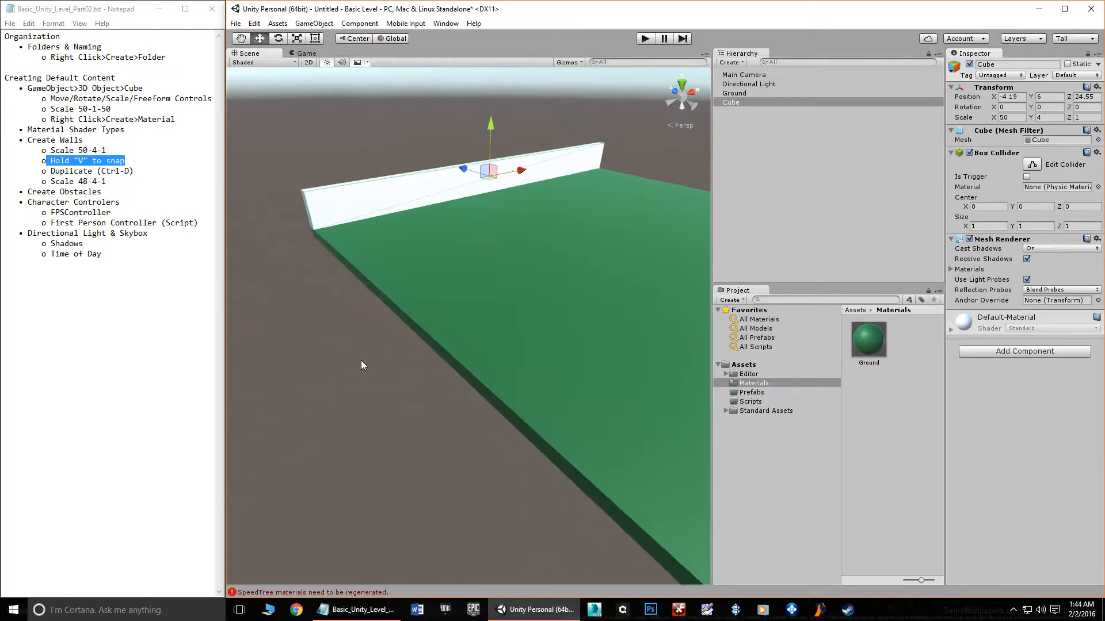
pyautogui.scroll(-5, 360, 360)
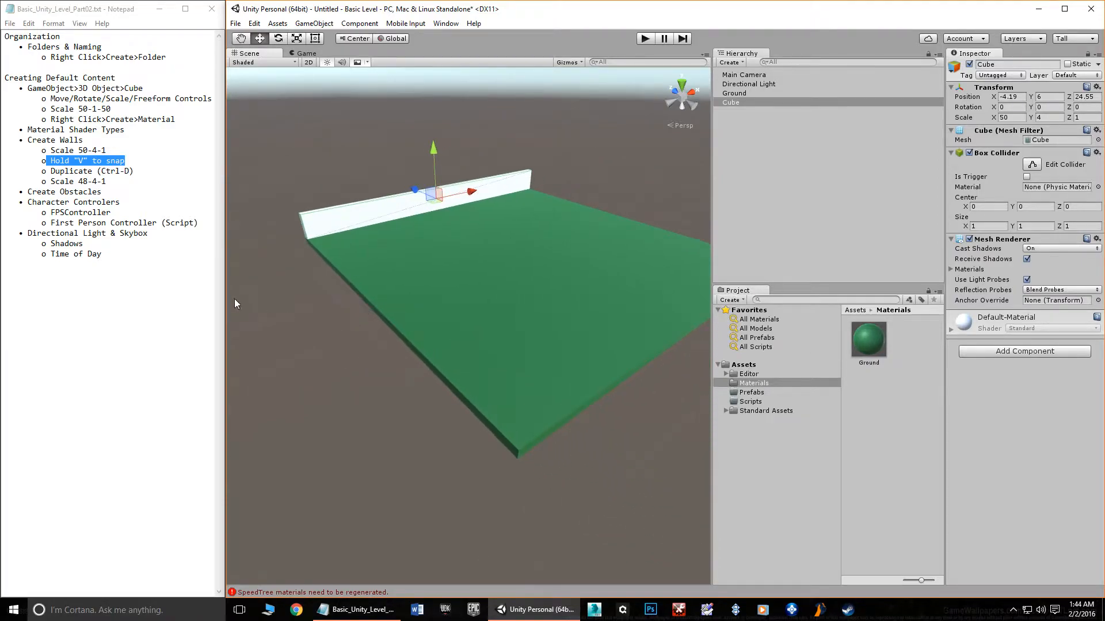
pyautogui.click(315, 266)
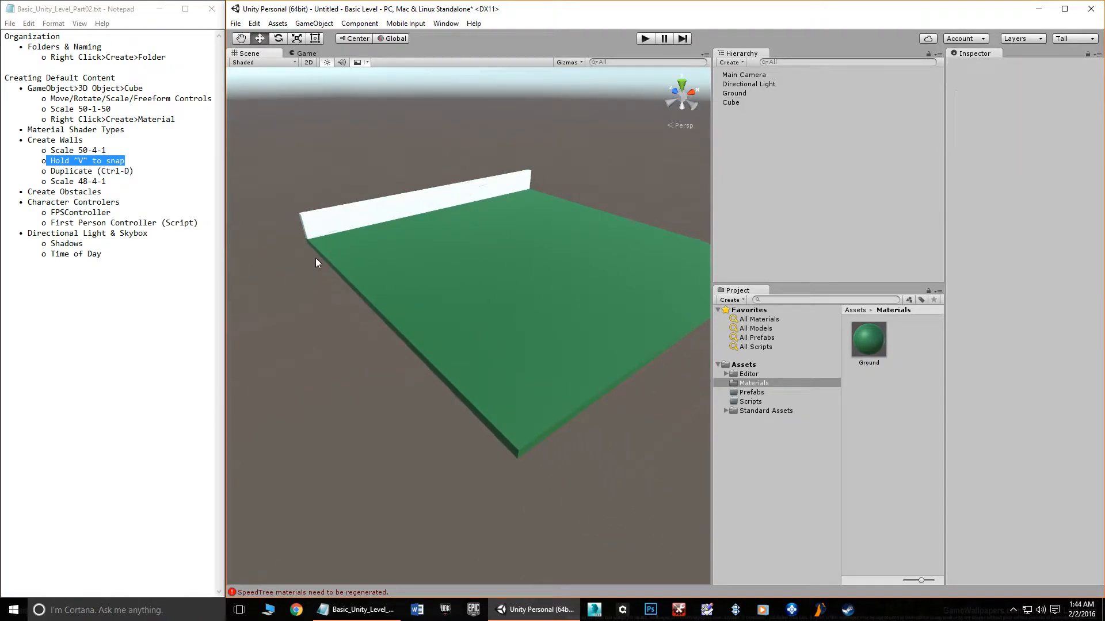
pyautogui.click(330, 224)
pyautogui.scroll(3, 329, 312)
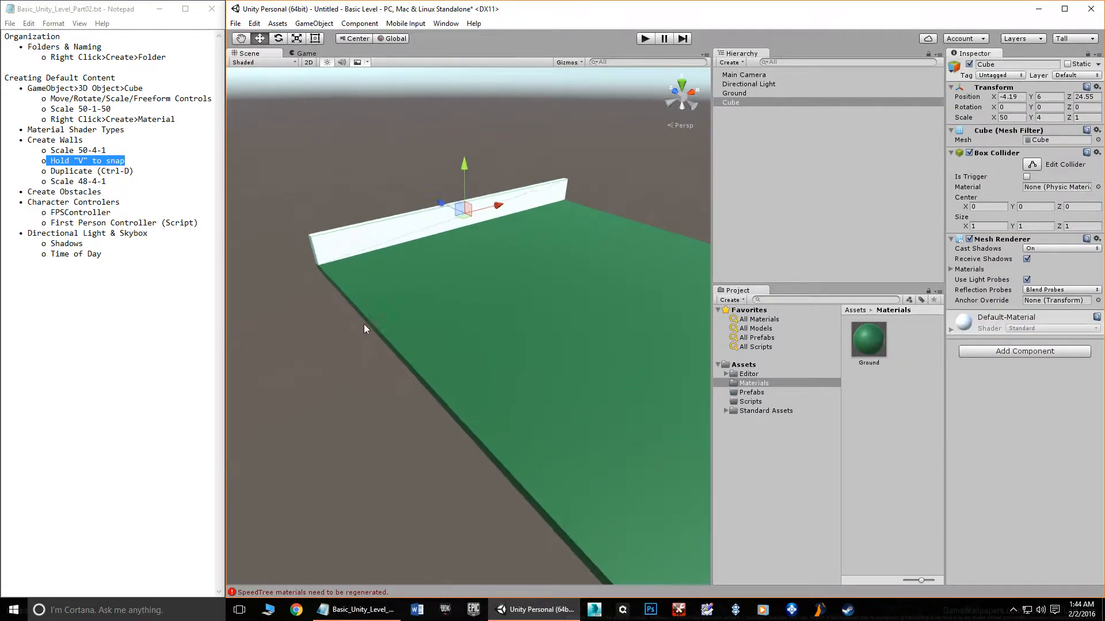
pyautogui.scroll(2, 374, 318)
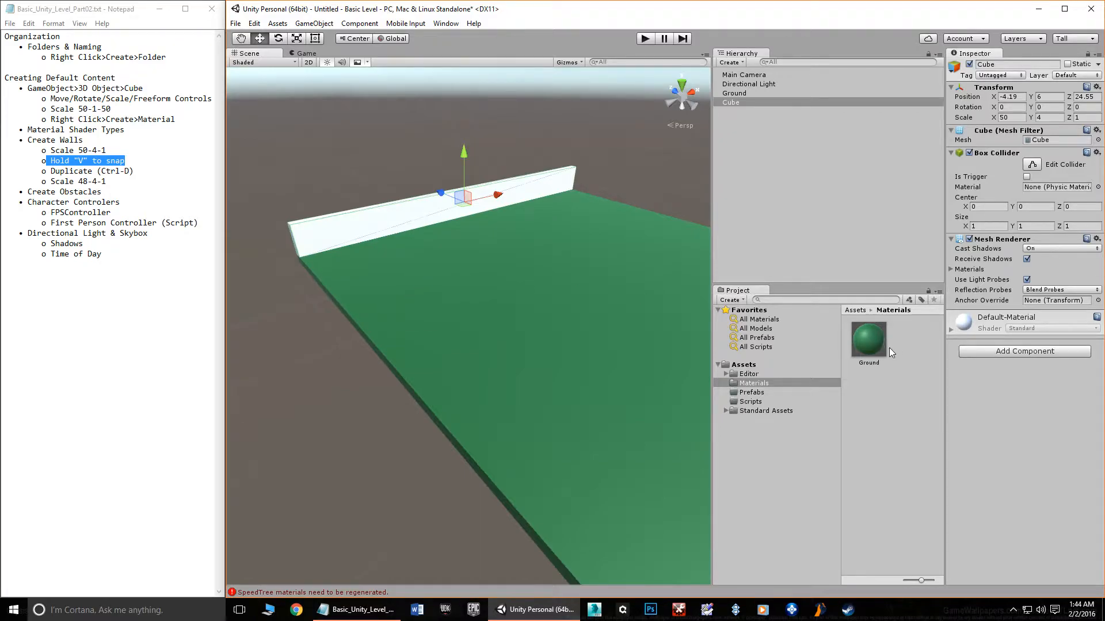
# Create a new material named Walls in the Materials folder
pyautogui.rightClick(905, 341)
pyautogui.moveTo(928, 346)
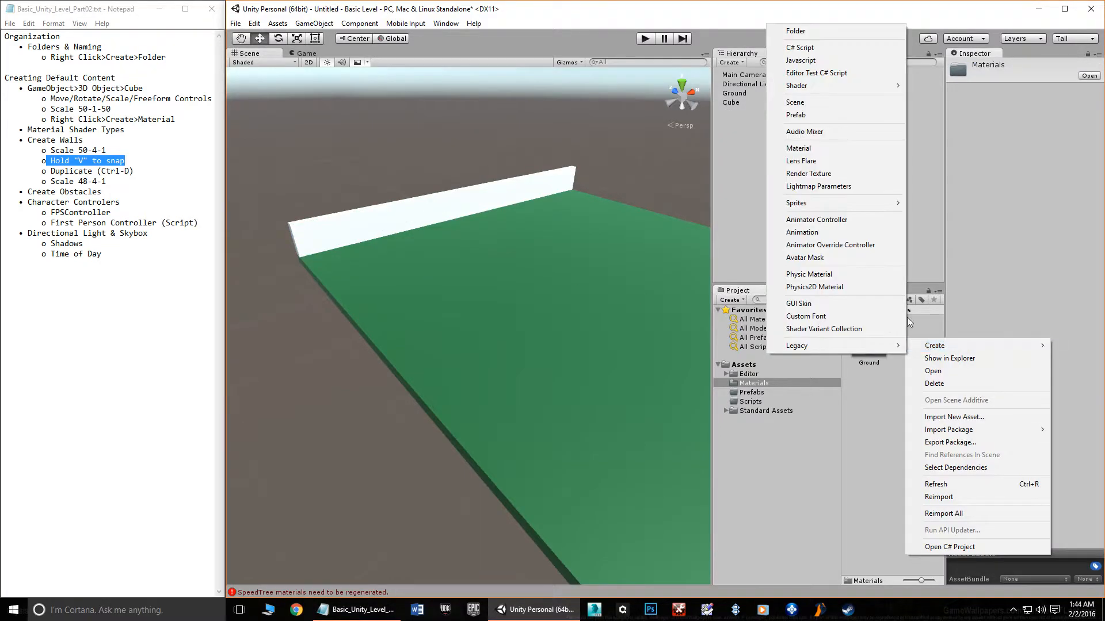
pyautogui.click(821, 148)
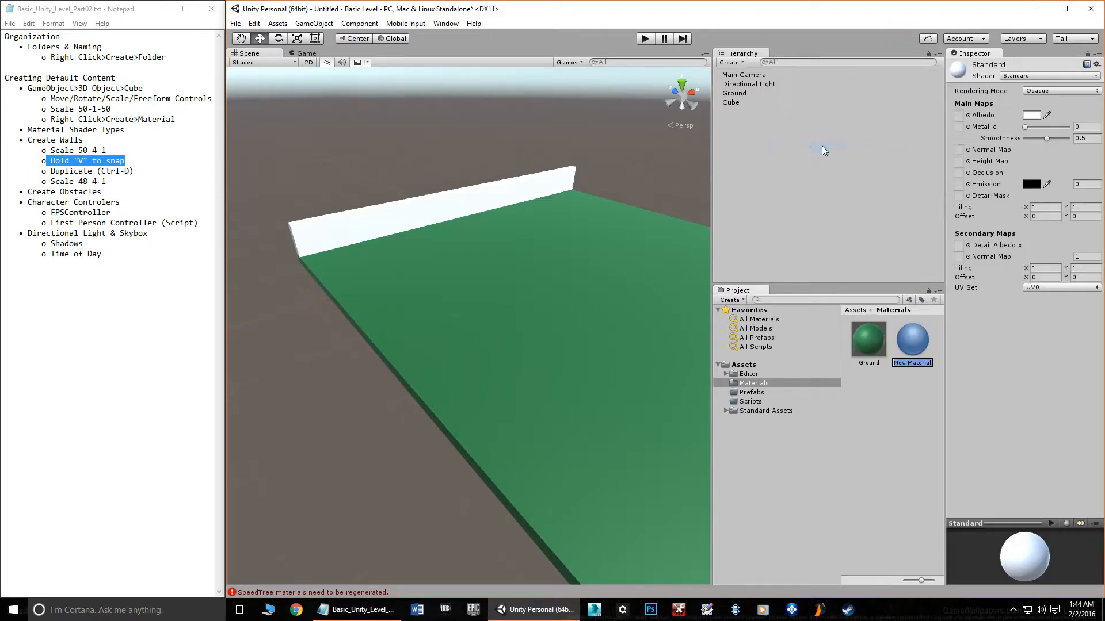
pyautogui.write('Walls')
pyautogui.press('Return')
# Set the Walls material's albedo to a dark yellow, hex 776607FF
pyautogui.click(1033, 117)
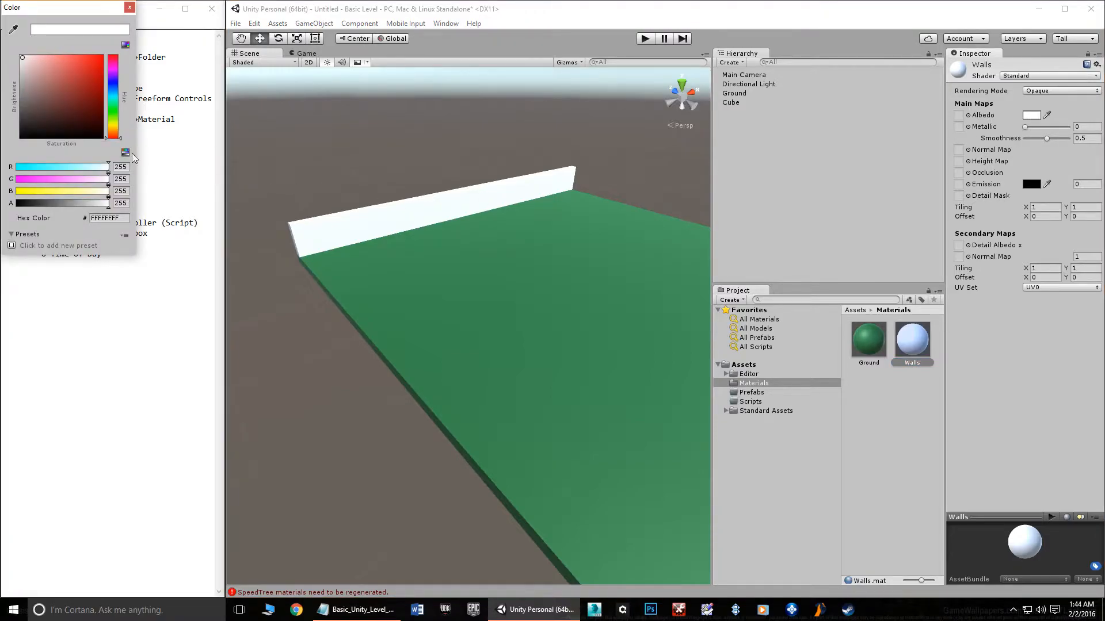
pyautogui.click(115, 125)
pyautogui.moveTo(115, 125)
pyautogui.mouseDown()
pyautogui.moveTo(88, 109)
pyautogui.moveTo(94, 81)
pyautogui.moveTo(95, 89)
pyautogui.mouseUp()
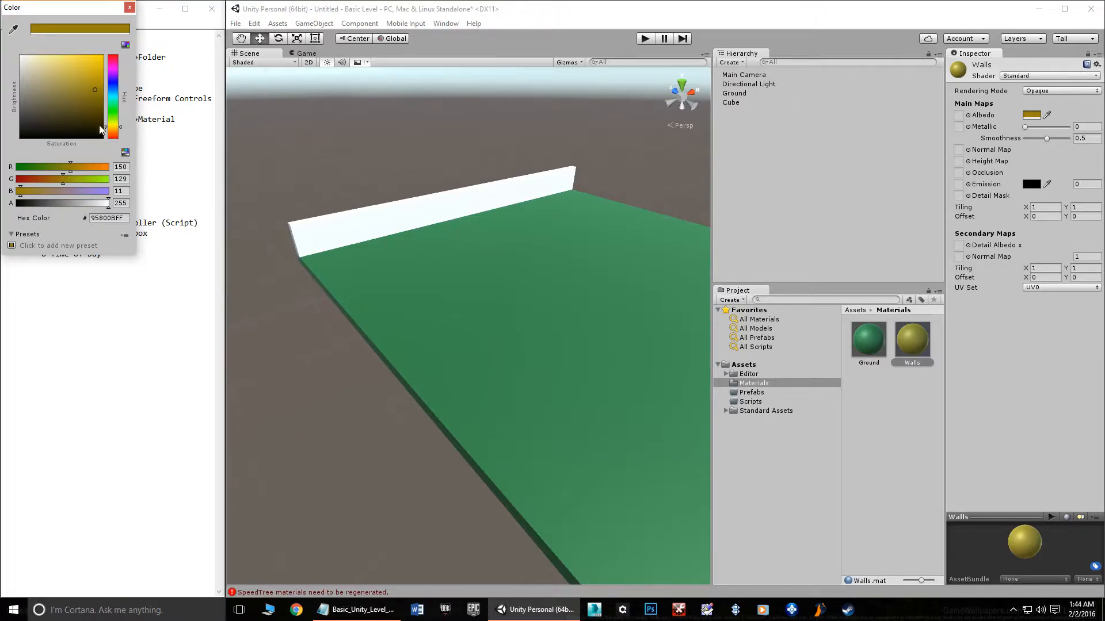
pyautogui.moveTo(96, 89); pyautogui.dragTo(95, 99)
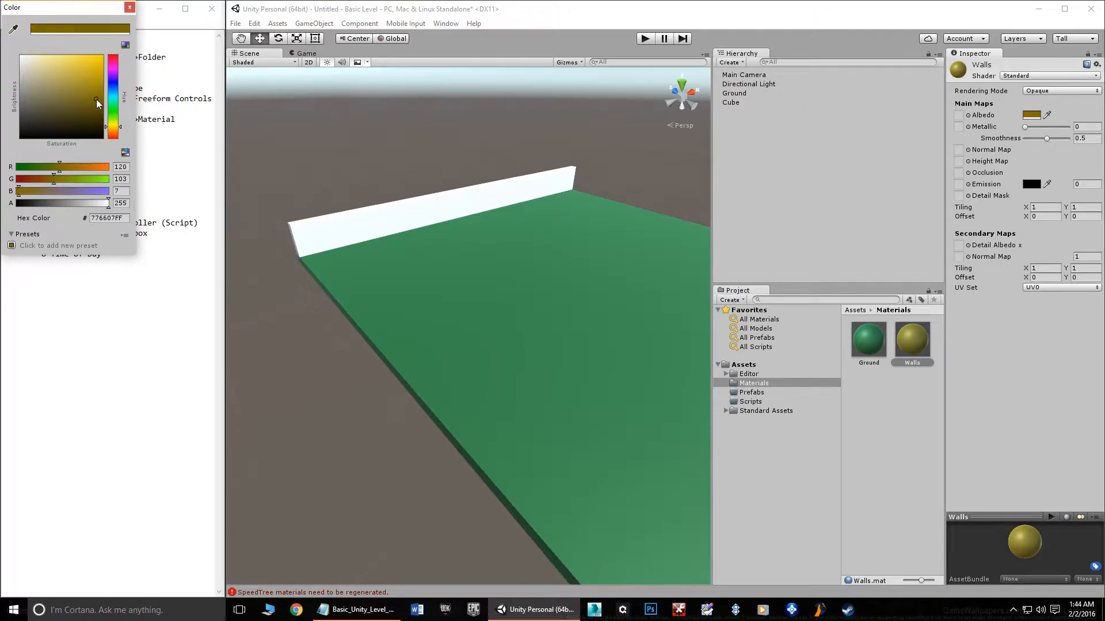
pyautogui.click(130, 7)
# Apply the Walls material to the wall in the scene
pyautogui.moveTo(916, 339); pyautogui.dragTo(512, 183)
pyautogui.moveTo(495, 296); pyautogui.dragTo(437, 253, button='middle')
pyautogui.keyDown('alt'); pyautogui.moveTo(417, 263); pyautogui.dragTo(506, 269); pyautogui.keyUp('alt')
pyautogui.moveTo(507, 269); pyautogui.dragTo(570, 291, button='middle')
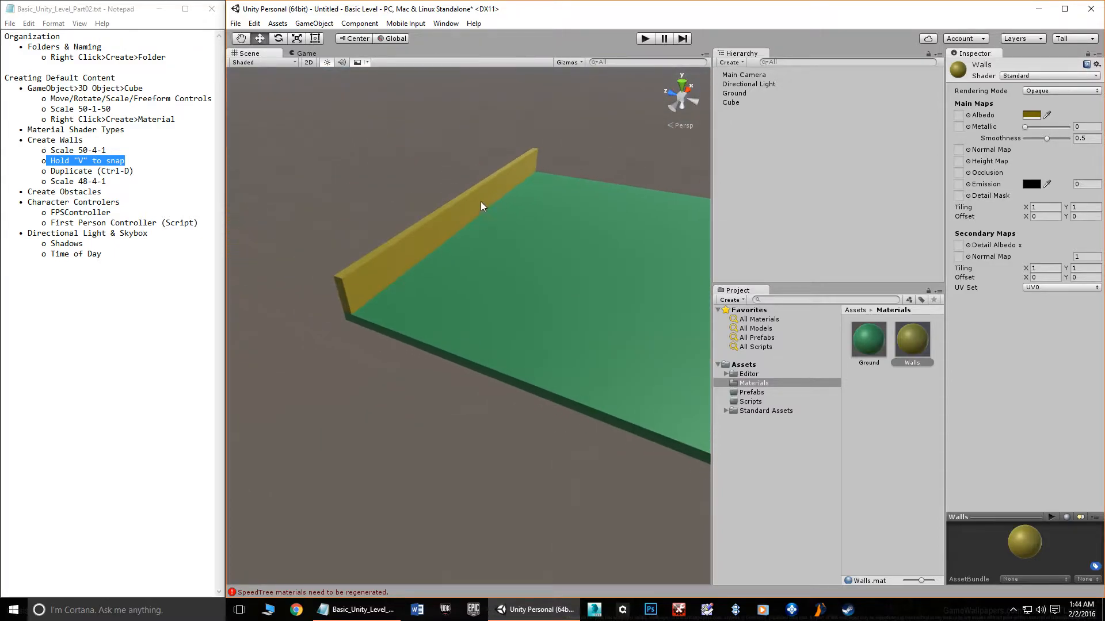
# Duplicate the wall and vertex-snap the copy to the ground slab's corner along the opposite edge
pyautogui.click(477, 201)
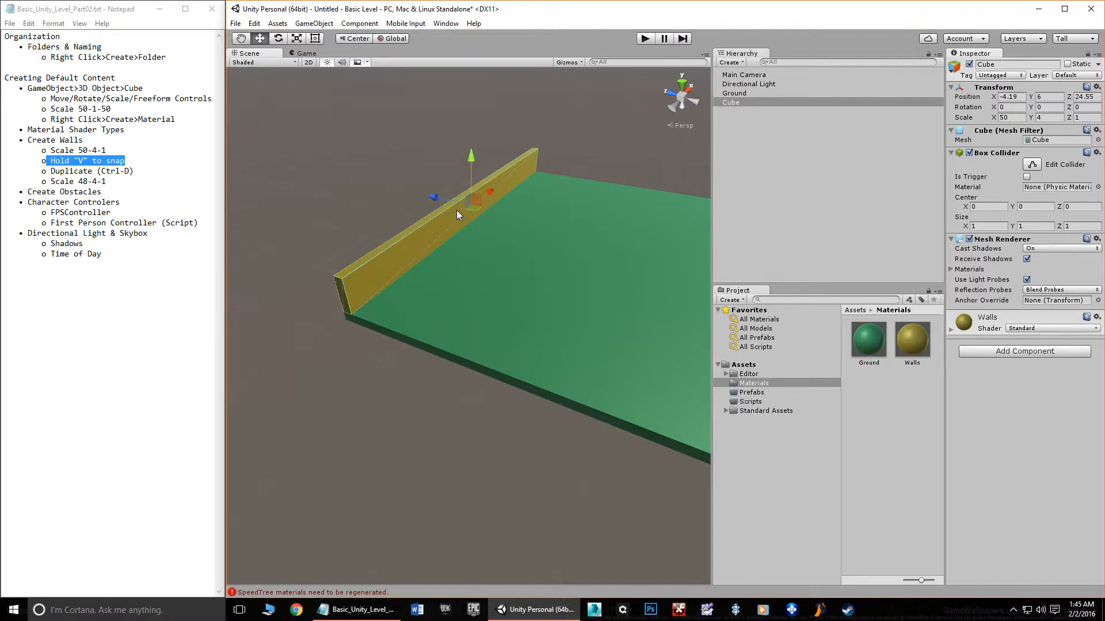
pyautogui.hotkey('ctrl', 'd')
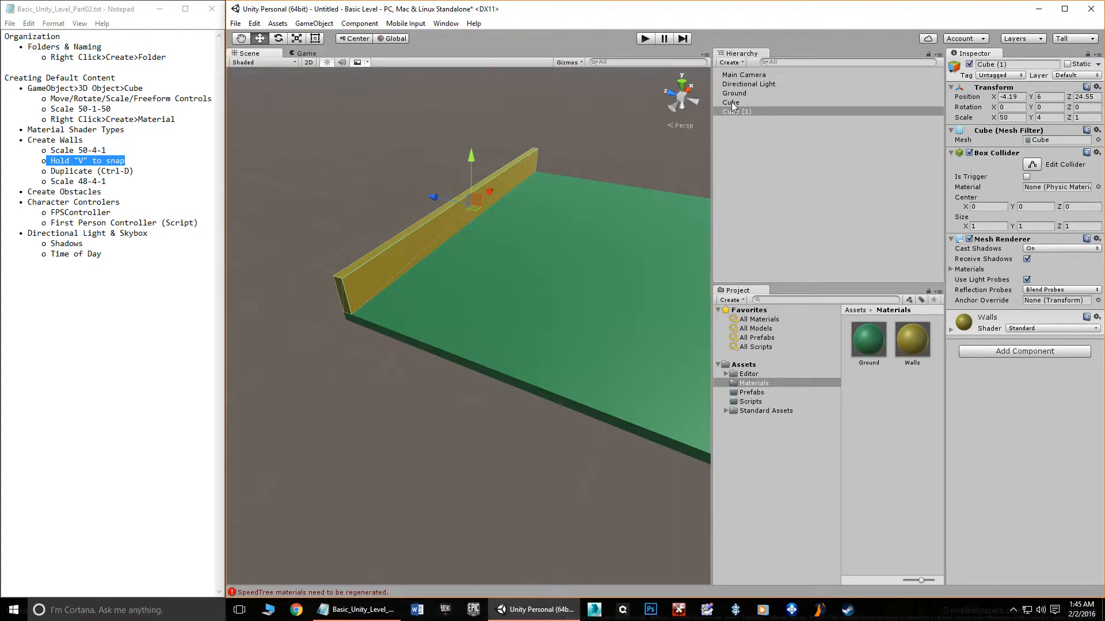
pyautogui.moveTo(613, 167); pyautogui.dragTo(364, 178, button='middle')
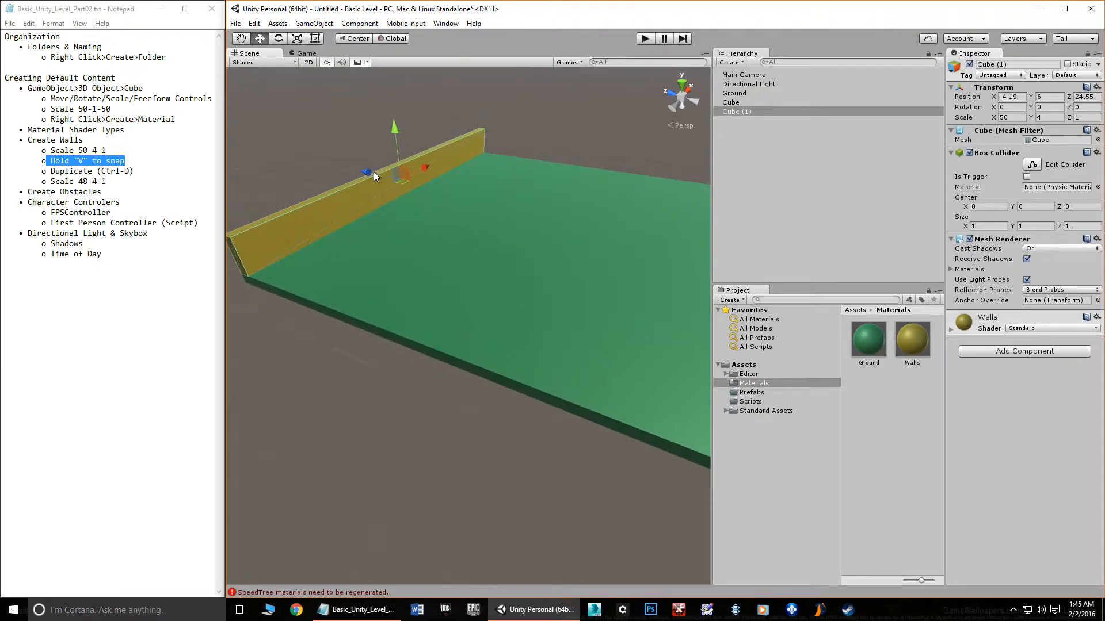
pyautogui.moveTo(374, 171); pyautogui.dragTo(598, 267)
pyautogui.moveTo(597, 267); pyautogui.dragTo(519, 199, button='middle')
pyautogui.press('v')
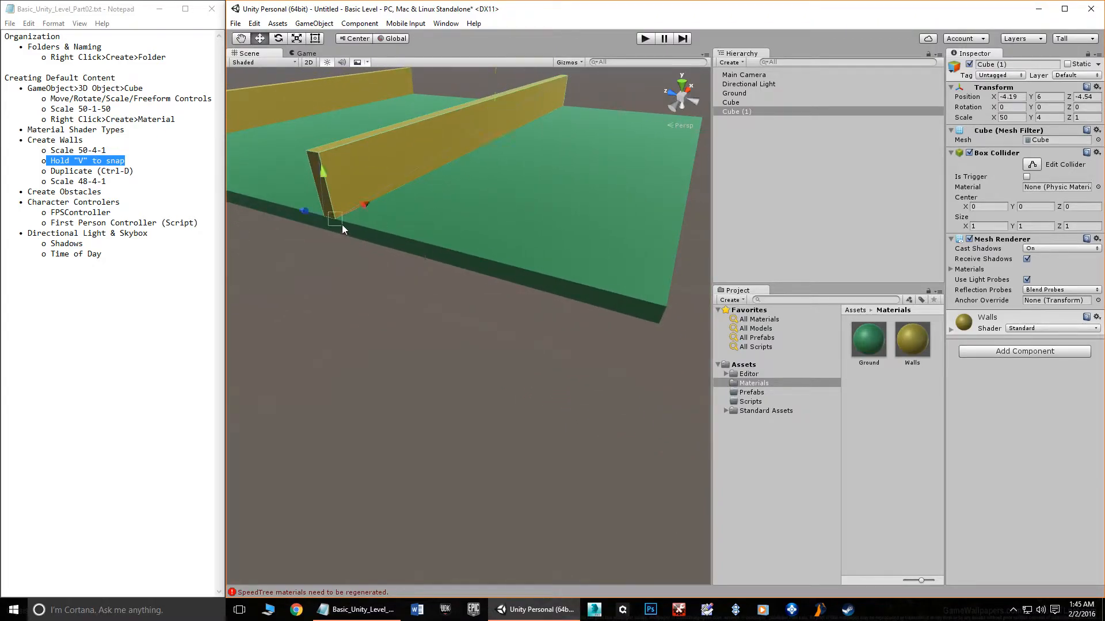
pyautogui.moveTo(336, 218); pyautogui.dragTo(605, 277)
# Duplicate the second wall and move the copy to the middle of the slab, at about Z 3.31
pyautogui.moveTo(467, 319); pyautogui.dragTo(558, 346, button='middle')
pyautogui.scroll(-3, 558, 346)
pyautogui.keyDown('alt'); pyautogui.moveTo(559, 347); pyautogui.dragTo(541, 289); pyautogui.keyUp('alt')
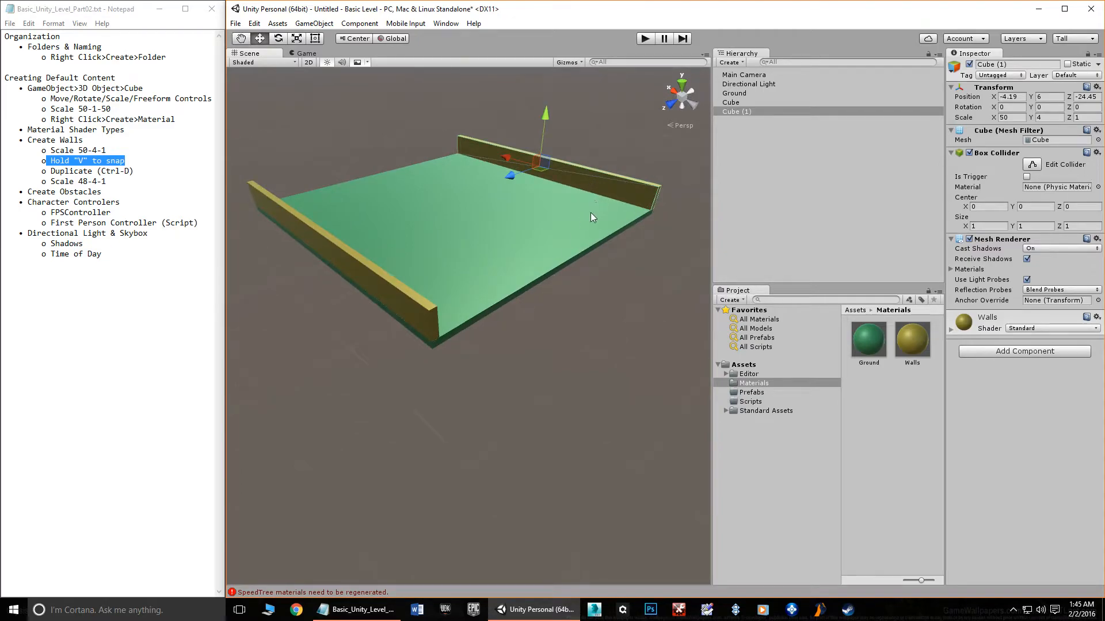
pyautogui.hotkey('ctrl', 'd')
pyautogui.moveTo(510, 175); pyautogui.dragTo(436, 209)
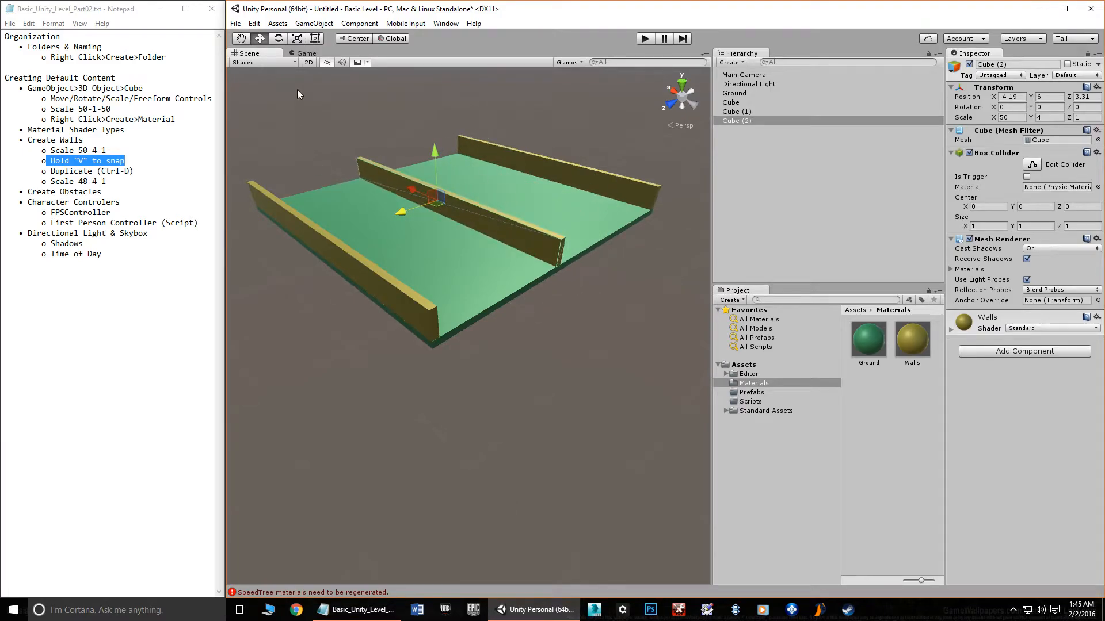
# Rotate the third wall about its vertical axis and set its Y rotation to exactly 90
pyautogui.click(278, 39)
pyautogui.moveTo(447, 219); pyautogui.dragTo(334, 211)
pyautogui.moveTo(346, 210); pyautogui.dragTo(403, 208)
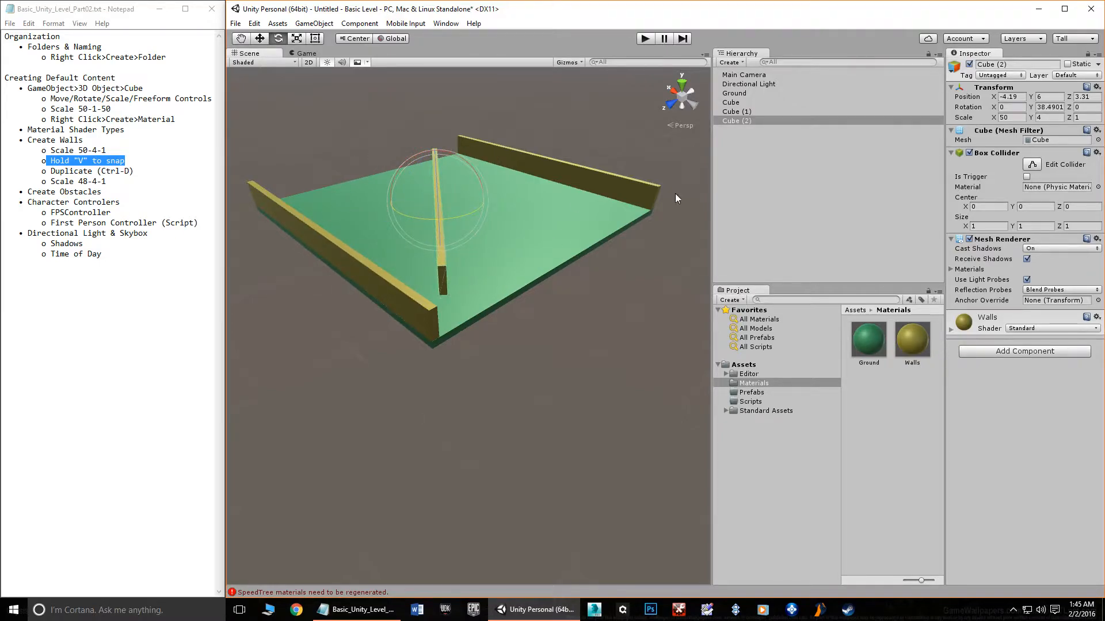
pyautogui.click(1045, 107)
pyautogui.write('90')
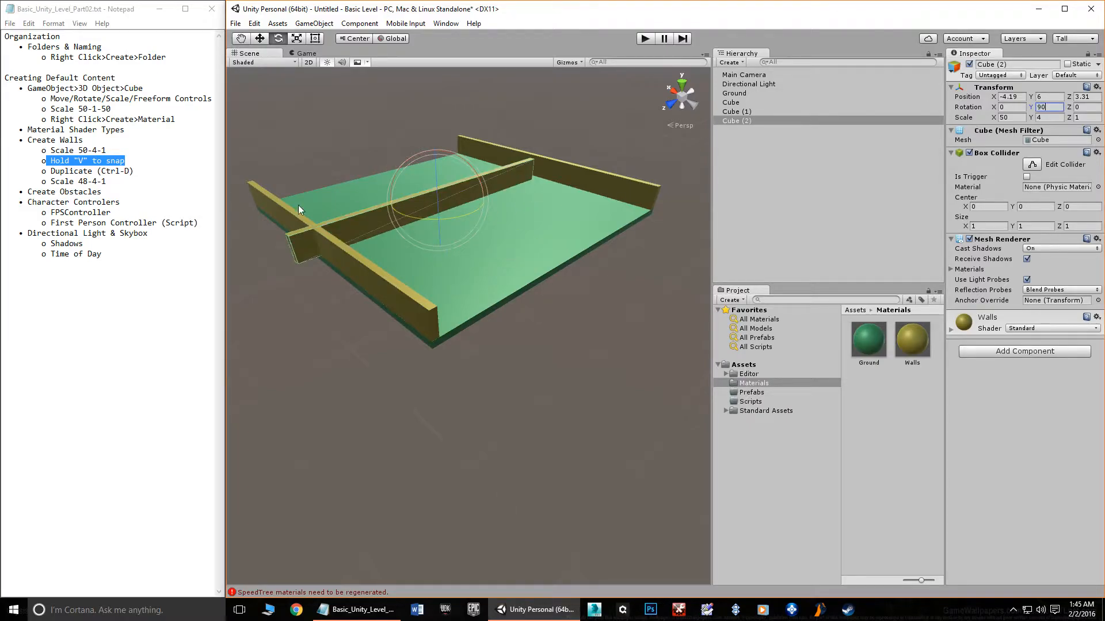
# Vertex-snap the rotated wall's end to the inner corner of an existing wall along the slab's open edge
pyautogui.click(260, 40)
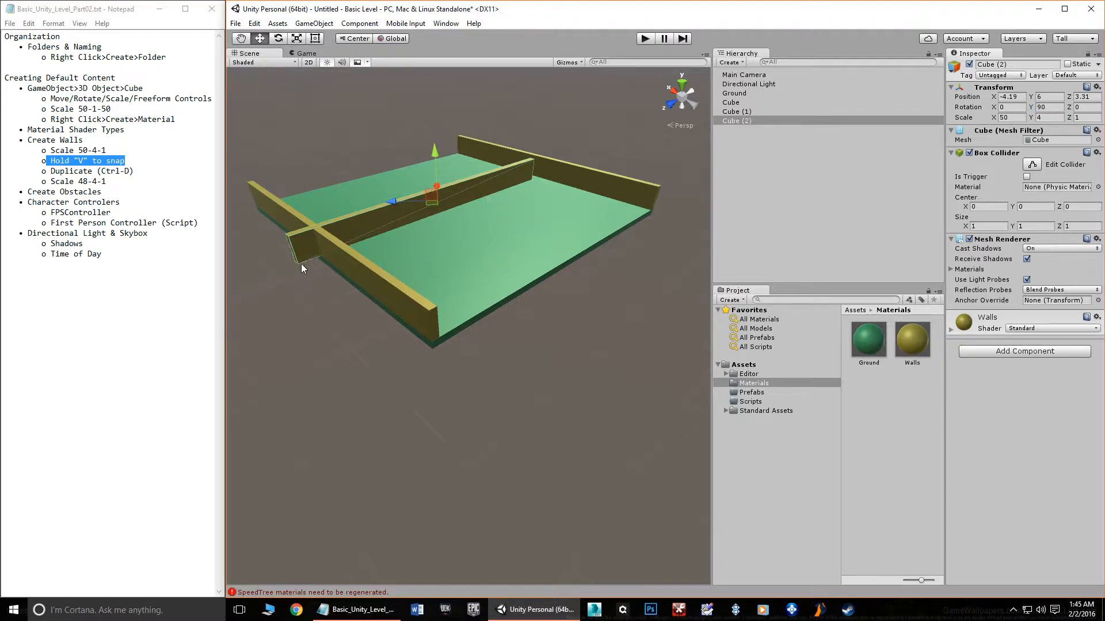
pyautogui.moveTo(312, 259); pyautogui.dragTo(323, 302, button='middle')
pyautogui.scroll(3, 379, 270)
pyautogui.scroll(3, 377, 266)
pyautogui.press('v')
pyautogui.moveTo(280, 257); pyautogui.dragTo(532, 387)
pyautogui.moveTo(628, 398); pyautogui.dragTo(553, 392, button='middle')
pyautogui.scroll(6, 482, 374)
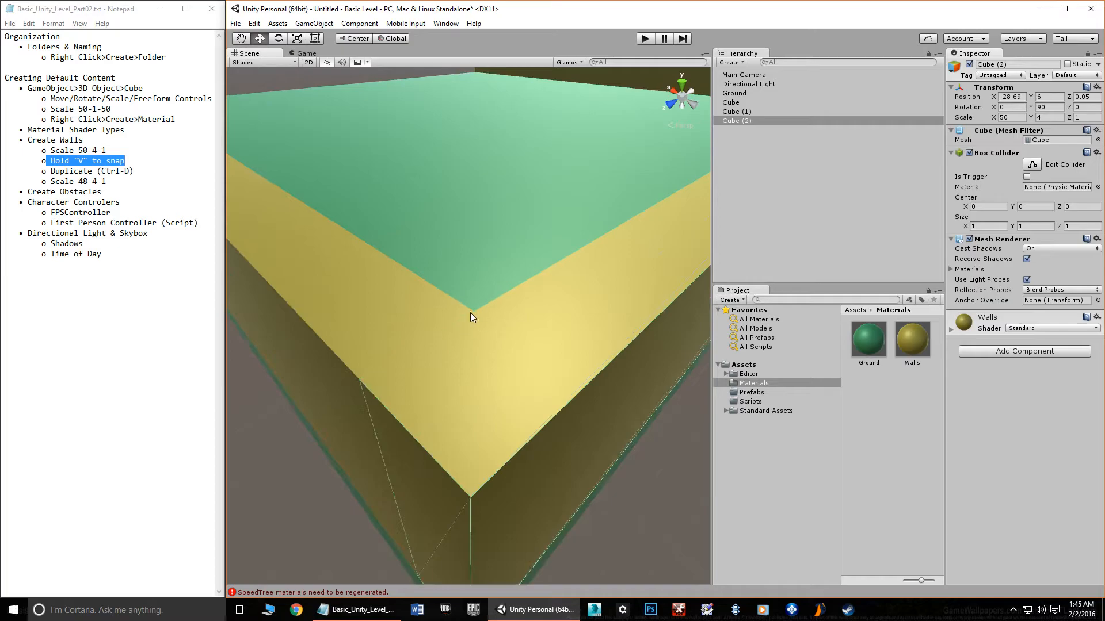
# Shorten the rotated wall by setting its X scale to 48
pyautogui.scroll(-10, 508, 393)
pyautogui.moveTo(526, 382)
pyautogui.keyDown('alt'); pyautogui.mouseDown()
pyautogui.moveTo(498, 365)
pyautogui.moveTo(423, 398)
pyautogui.moveTo(433, 439)
pyautogui.moveTo(528, 353)
pyautogui.moveTo(461, 370)
pyautogui.moveTo(407, 354)
pyautogui.moveTo(456, 387)
pyautogui.moveTo(419, 388)
pyautogui.moveTo(510, 377)
pyautogui.mouseUp(); pyautogui.keyUp('alt')
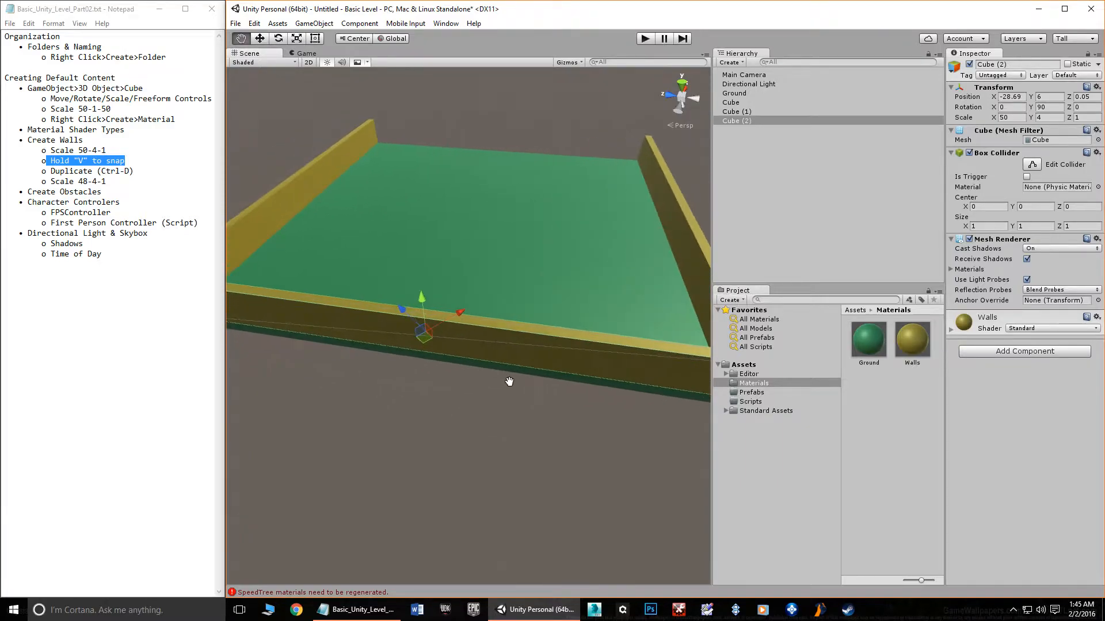
pyautogui.click(1013, 117)
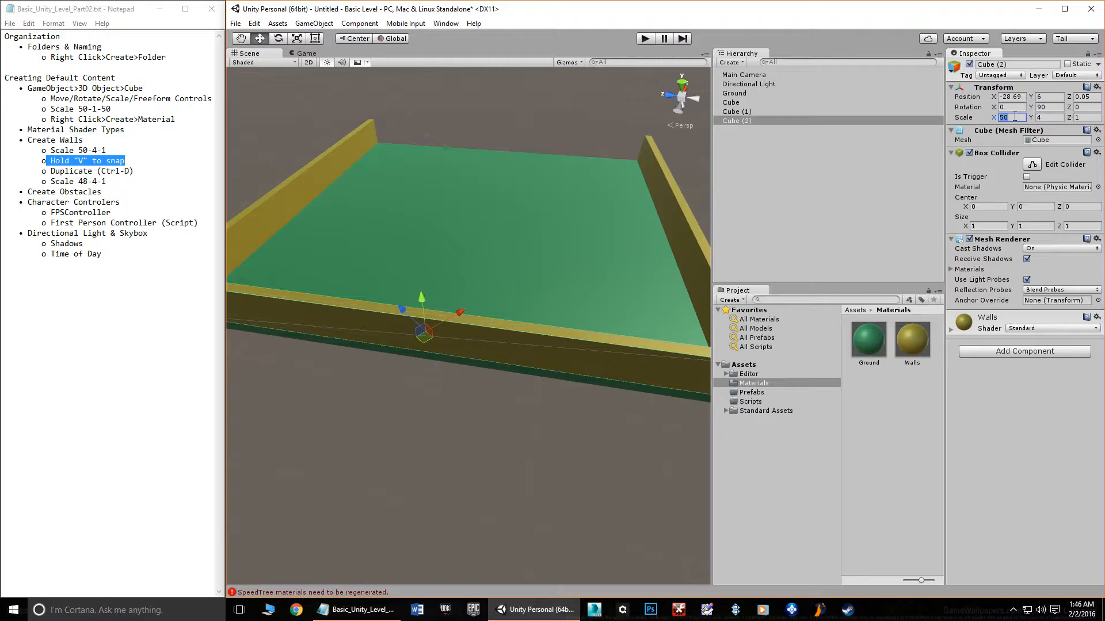
pyautogui.write('48')
# Duplicate the 48-long wall and move the copy across the slab toward the opposite open edge, at about X 17.7
pyautogui.keyDown('alt'); pyautogui.moveTo(568, 305); pyautogui.dragTo(253, 379); pyautogui.keyUp('alt')
pyautogui.scroll(-5, 547, 360)
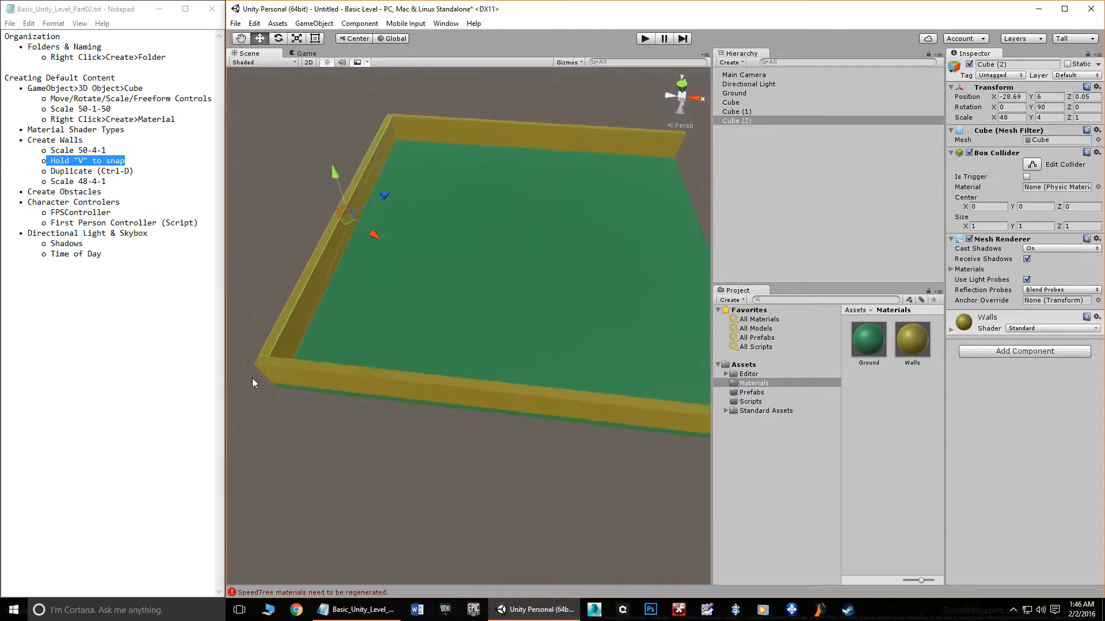
pyautogui.hotkey('ctrl', 'd')
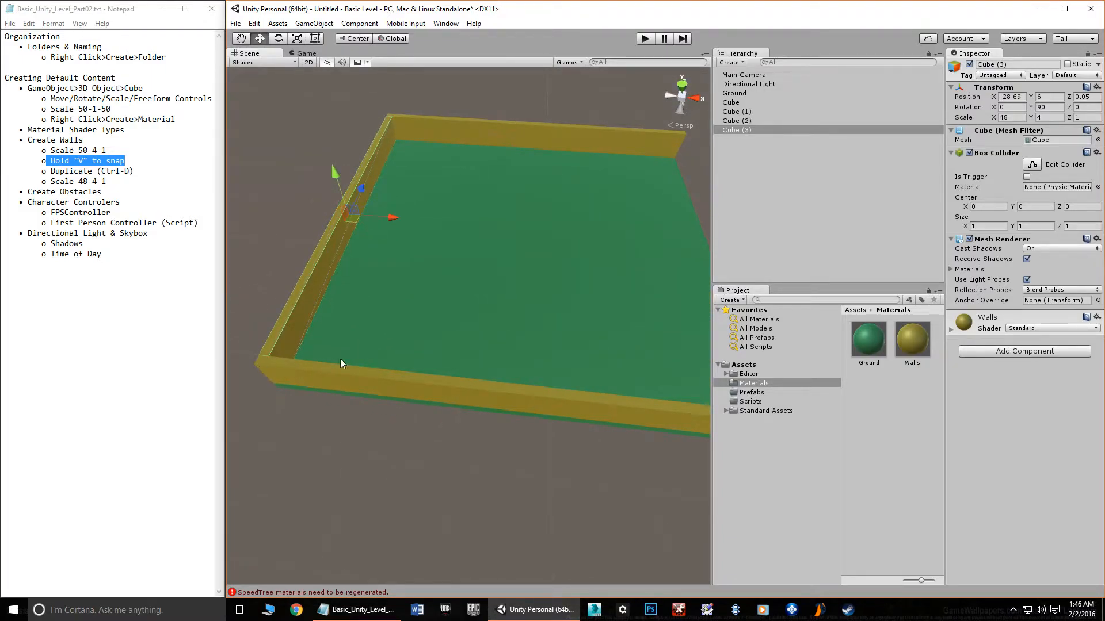
pyautogui.moveTo(428, 236); pyautogui.dragTo(372, 230, button='middle')
pyautogui.scroll(-1, 351, 218)
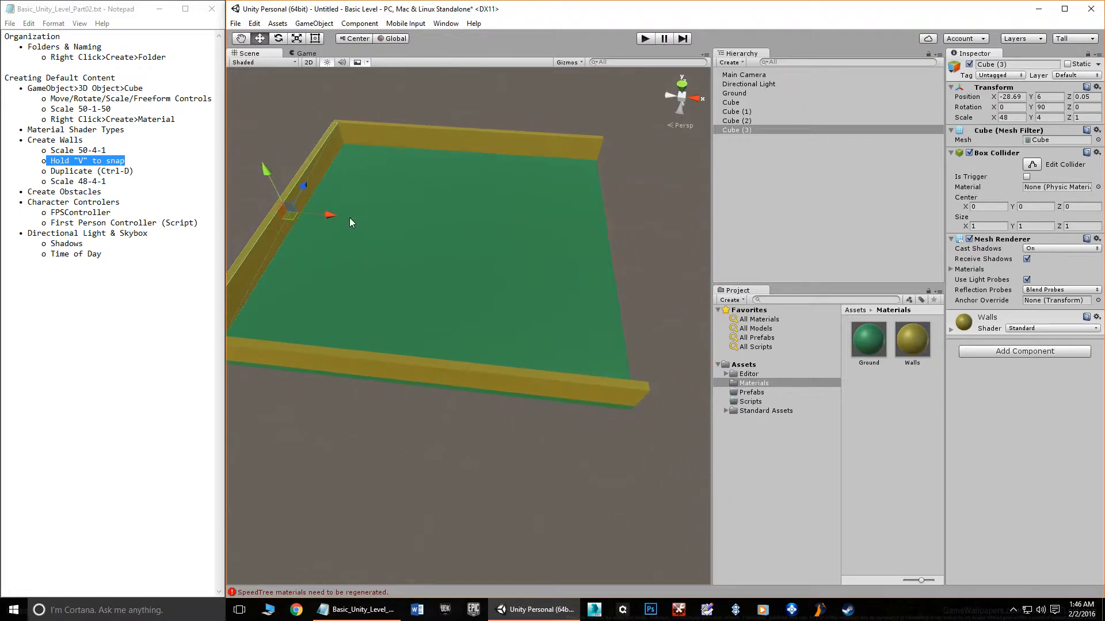
pyautogui.moveTo(327, 215); pyautogui.dragTo(614, 252)
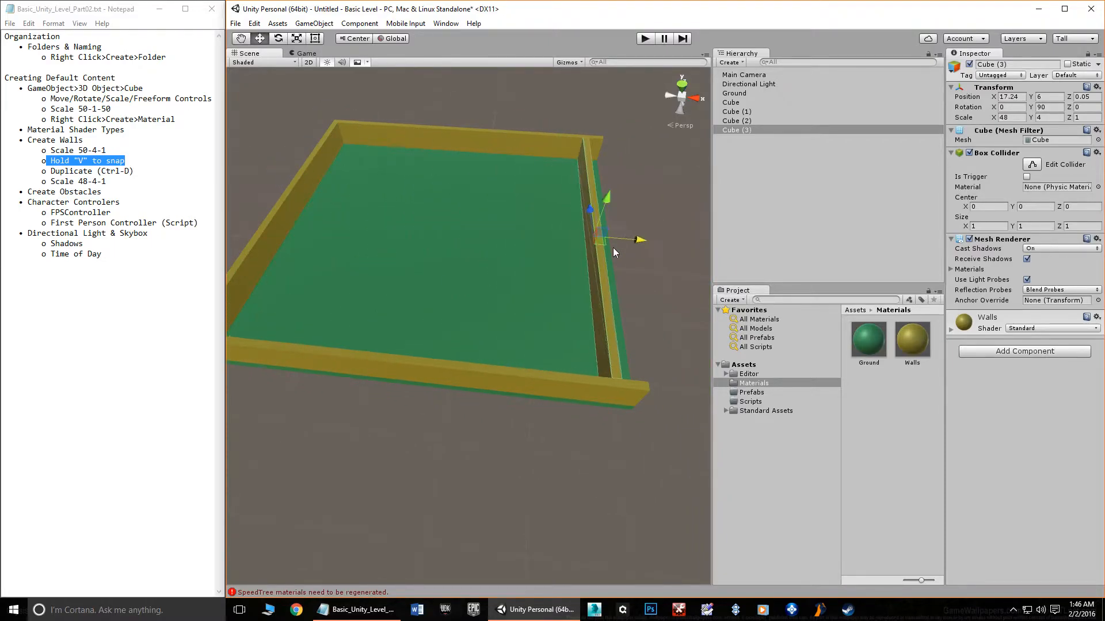
# Vertex-snap the duplicated wall to the end corner of the adjoining wall to close the enclosure
pyautogui.moveTo(634, 195); pyautogui.dragTo(526, 358, button='middle')
pyautogui.scroll(5, 475, 313)
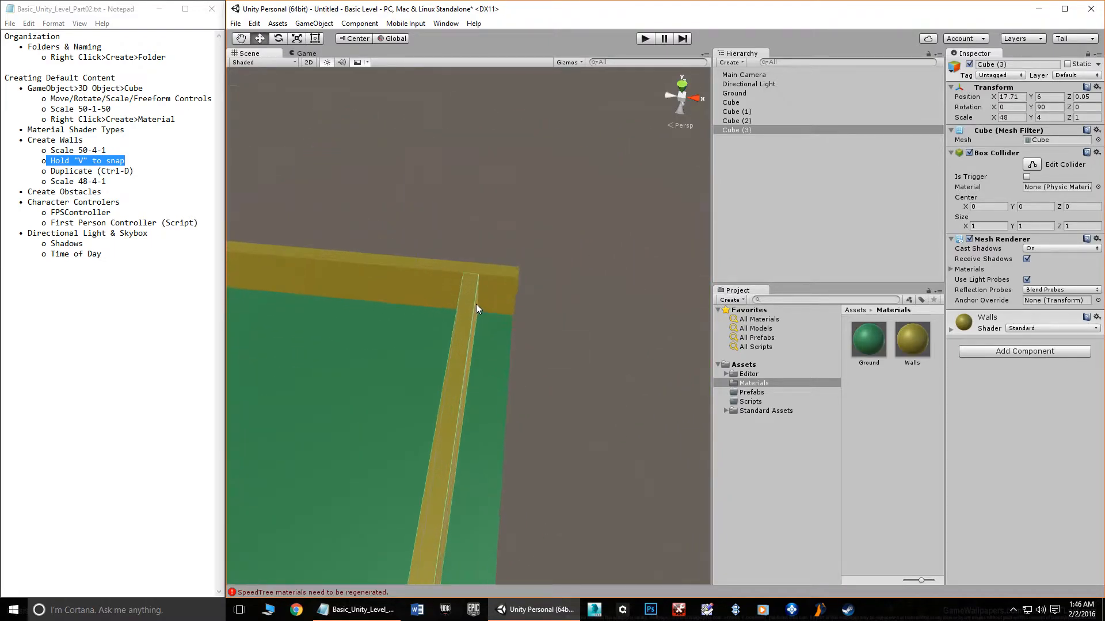
pyautogui.press('v')
pyautogui.moveTo(482, 260); pyautogui.dragTo(527, 259)
# Try raising the last wall to about Y 22.56 and tilting it about 27.8 degrees on X
pyautogui.scroll(-6, 520, 368)
pyautogui.keyDown('alt'); pyautogui.moveTo(462, 416); pyautogui.dragTo(427, 336); pyautogui.keyUp('alt')
pyautogui.scroll(5, 491, 381)
pyautogui.scroll(3, 493, 378)
pyautogui.moveTo(426, 336); pyautogui.dragTo(488, 318, button='middle')
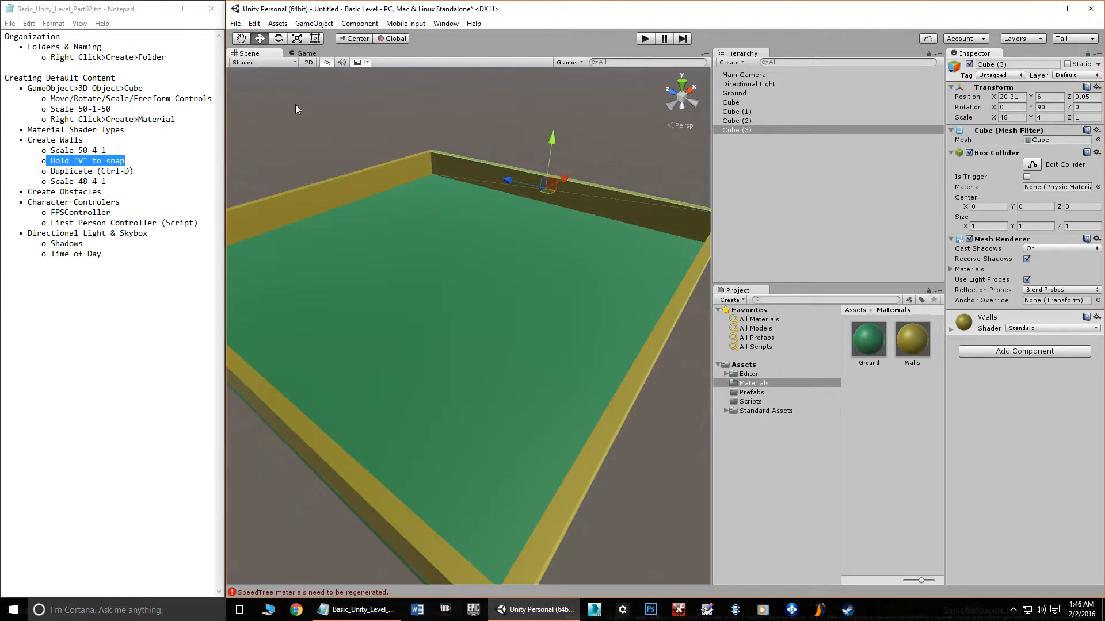
pyautogui.moveTo(564, 185); pyautogui.dragTo(408, 275, button='middle')
pyautogui.moveTo(429, 245); pyautogui.dragTo(457, 164)
pyautogui.click(279, 38)
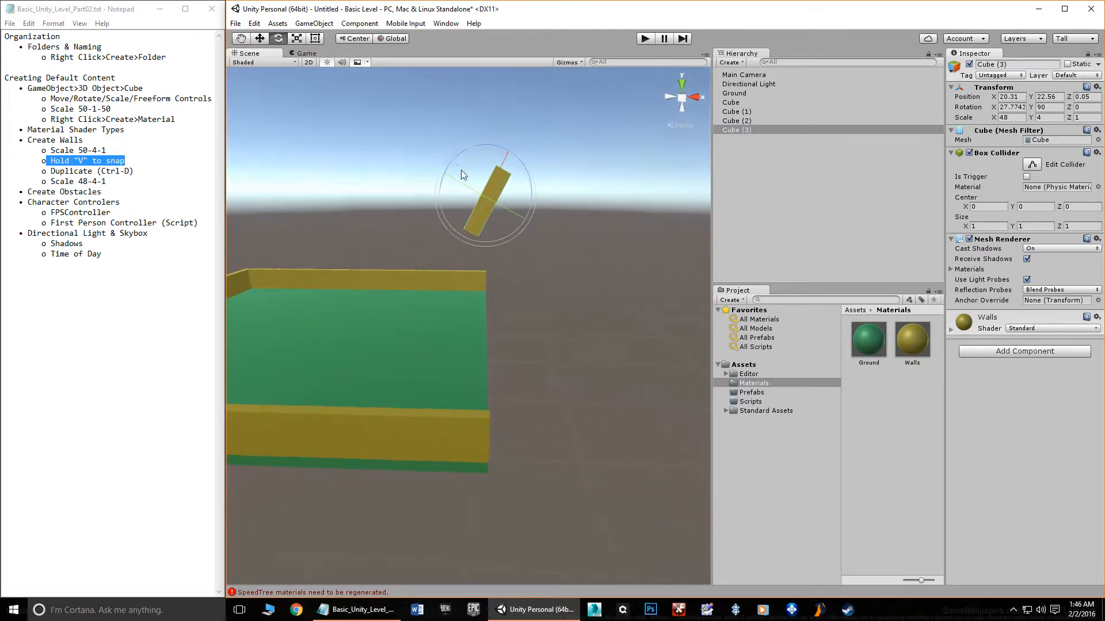
# Try moving the tilted wall along its own axes with local handle orientation, and return the handles to Global
pyautogui.click(260, 38)
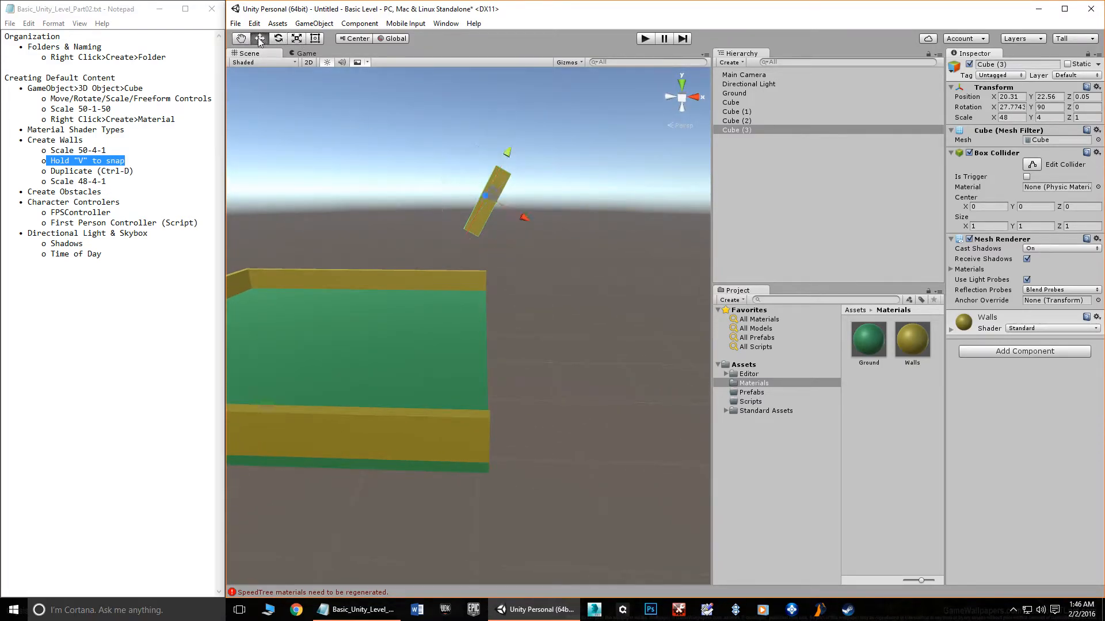
pyautogui.moveTo(504, 164)
pyautogui.mouseDown()
pyautogui.moveTo(469, 219)
pyautogui.moveTo(513, 132)
pyautogui.moveTo(507, 156)
pyautogui.mouseUp()
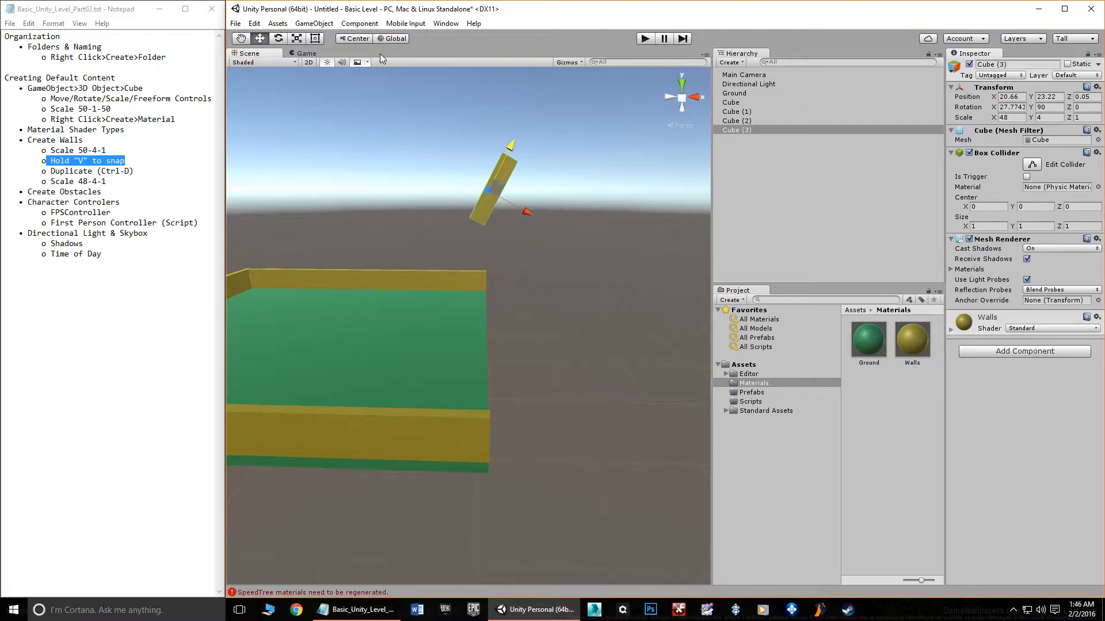
pyautogui.click(397, 38)
pyautogui.click(396, 39)
pyautogui.click(395, 39)
pyautogui.moveTo(509, 151)
pyautogui.mouseDown()
pyautogui.moveTo(487, 196)
pyautogui.moveTo(508, 163)
pyautogui.mouseUp()
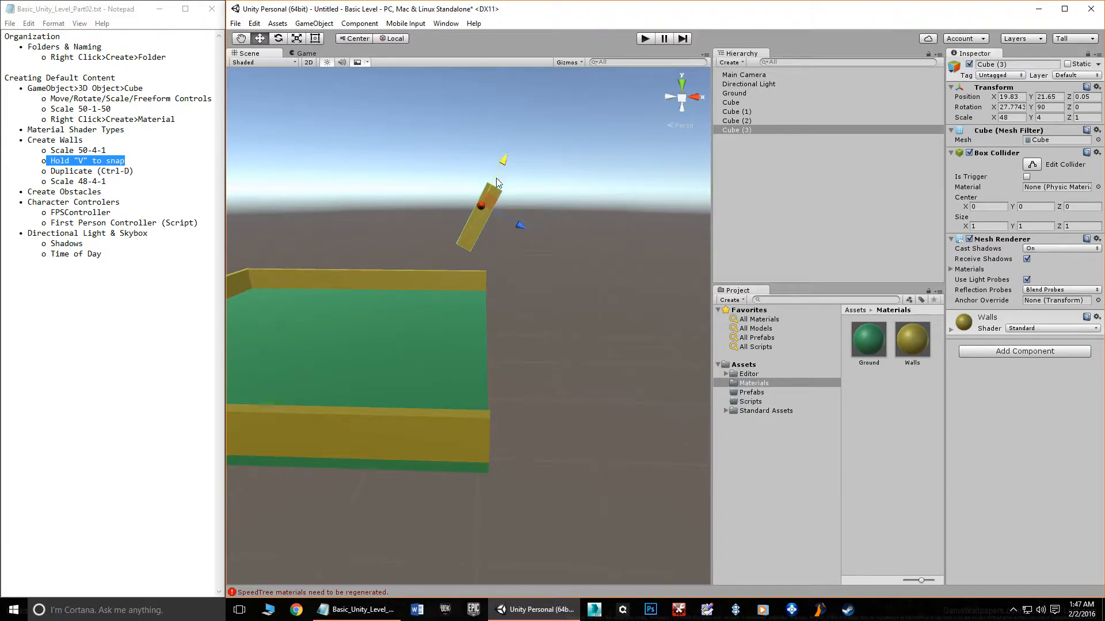
pyautogui.click(391, 38)
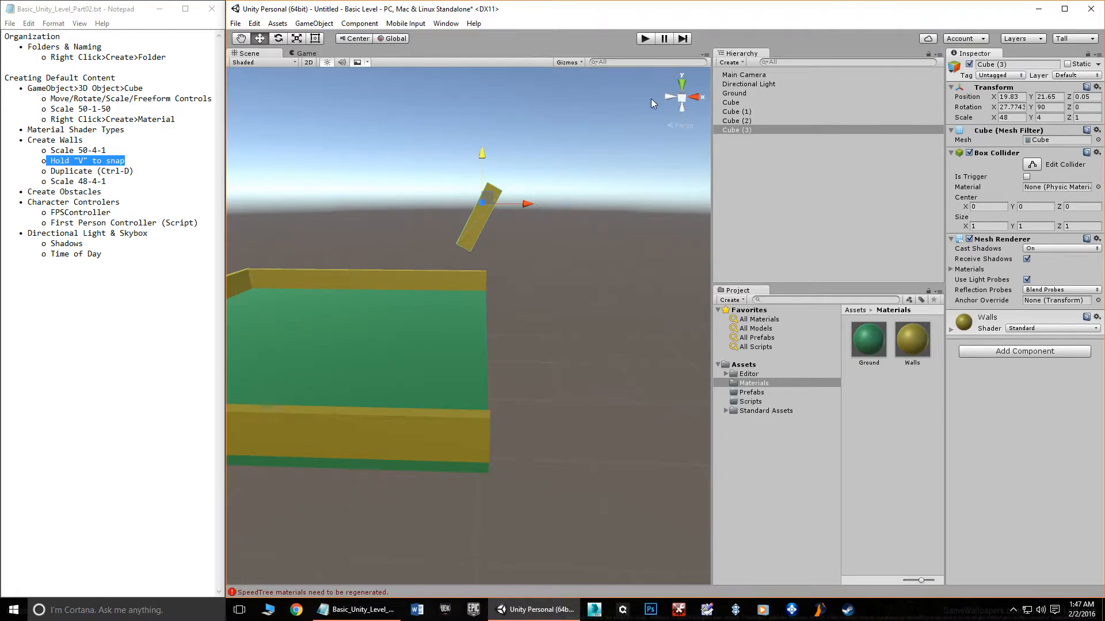
# Undo the trial moves and rotation of the last wall back to its snapped placement
pyautogui.keyDown('alt'); pyautogui.moveTo(599, 167); pyautogui.dragTo(570, 194); pyautogui.keyUp('alt')
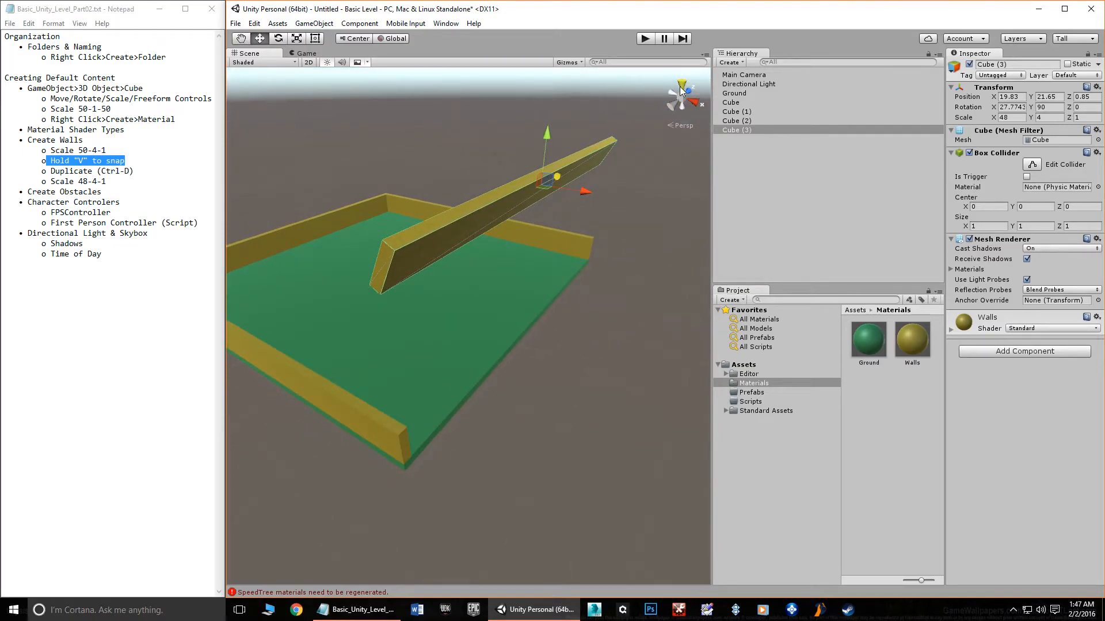
pyautogui.keyDown('alt'); pyautogui.moveTo(604, 193); pyautogui.dragTo(488, 191); pyautogui.keyUp('alt')
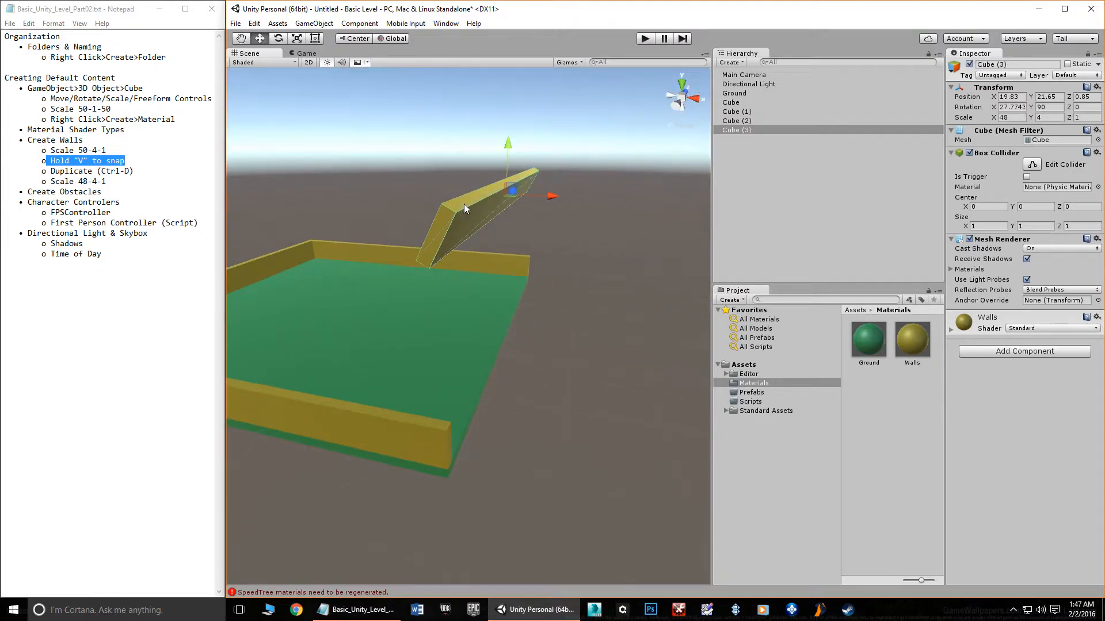
pyautogui.keyDown('alt'); pyautogui.moveTo(620, 130); pyautogui.dragTo(574, 181); pyautogui.keyUp('alt')
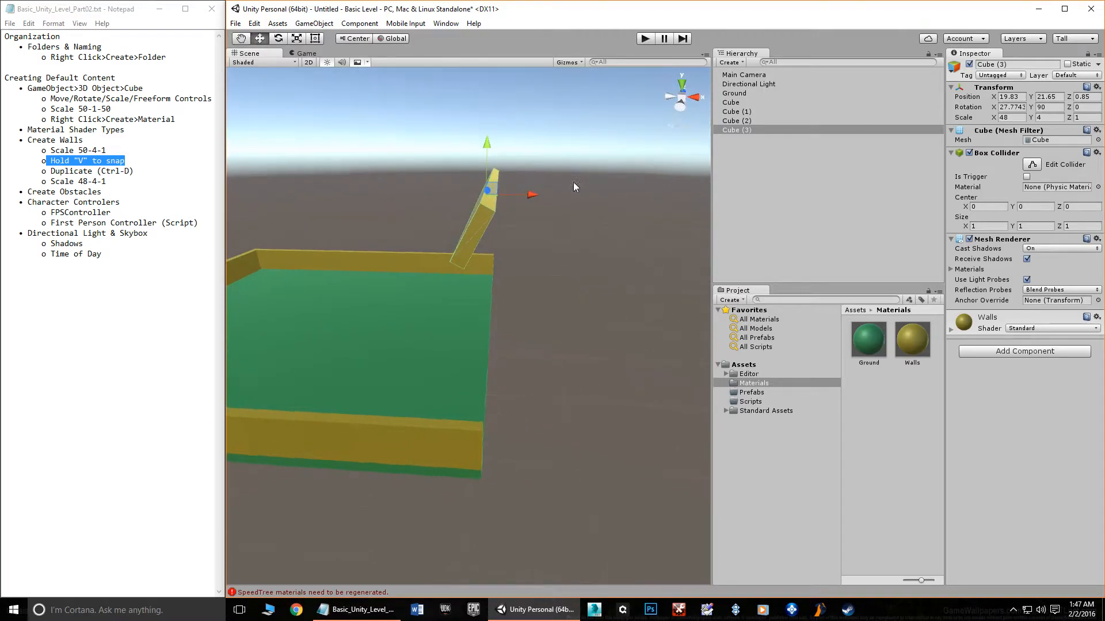
pyautogui.hotkey('ctrl', 'z')
pyautogui.hotkey('ctrl', 'z')
pyautogui.hotkey('ctrl', 'z')
pyautogui.hotkey('ctrl', 'z')
pyautogui.hotkey('ctrl', 'z')
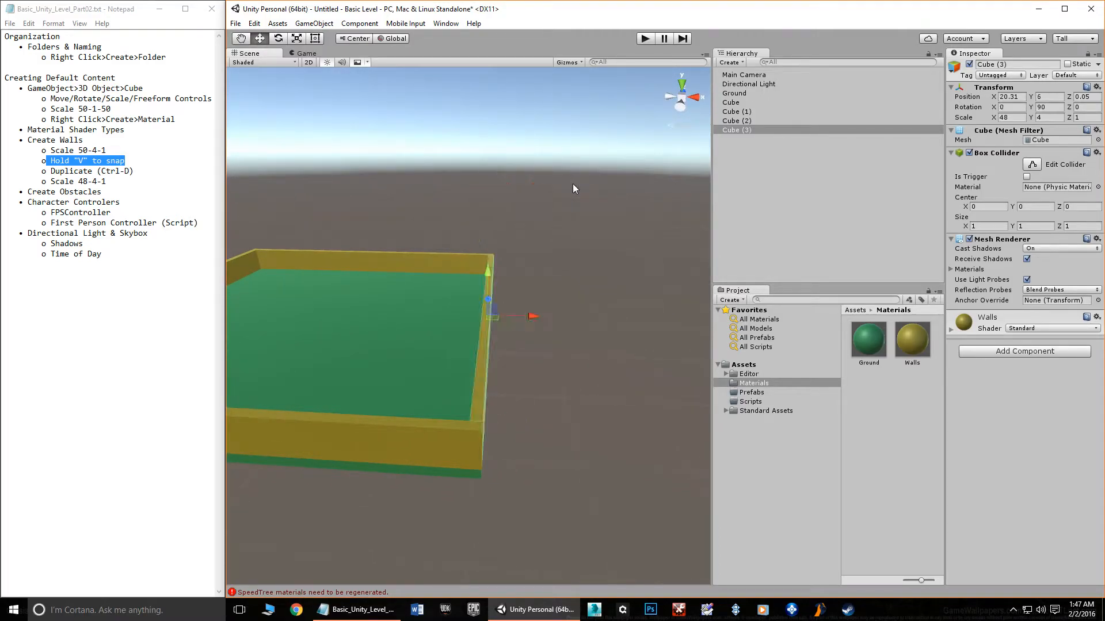
# Switch to the Notepad outline and highlight the "Create Obstacles" item
pyautogui.moveTo(387, 241); pyautogui.dragTo(550, 185, button='middle')
pyautogui.scroll(-3, 506, 200)
pyautogui.scroll(-2, 506, 200)
pyautogui.keyDown('alt'); pyautogui.moveTo(399, 189); pyautogui.dragTo(559, 184); pyautogui.keyUp('alt')
pyautogui.moveTo(498, 222); pyautogui.dragTo(535, 206, button='middle')
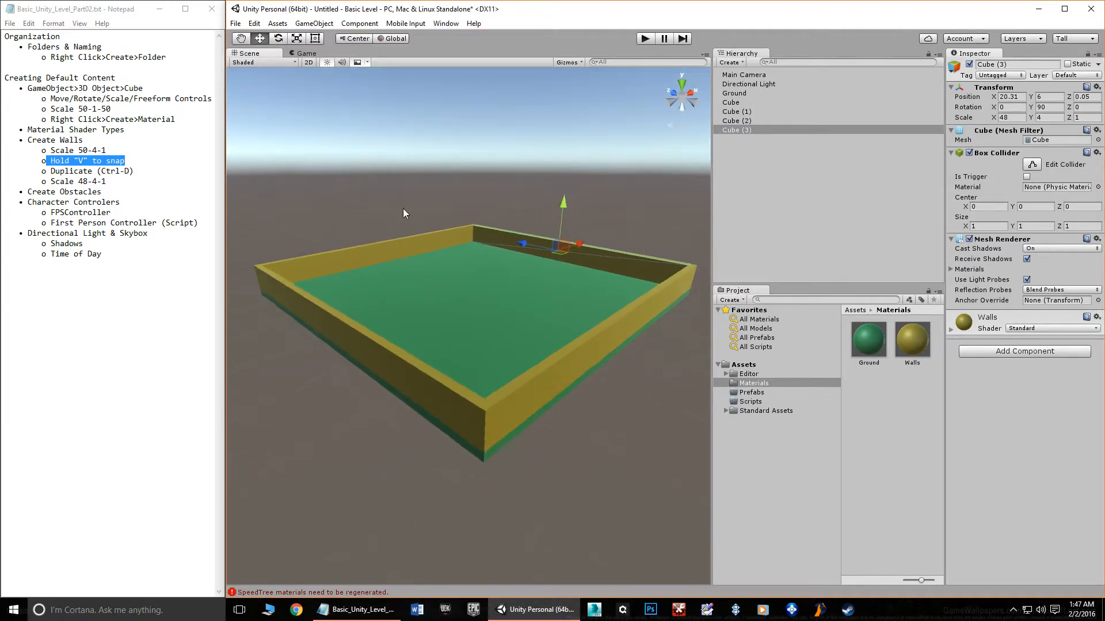
pyautogui.click(116, 180)
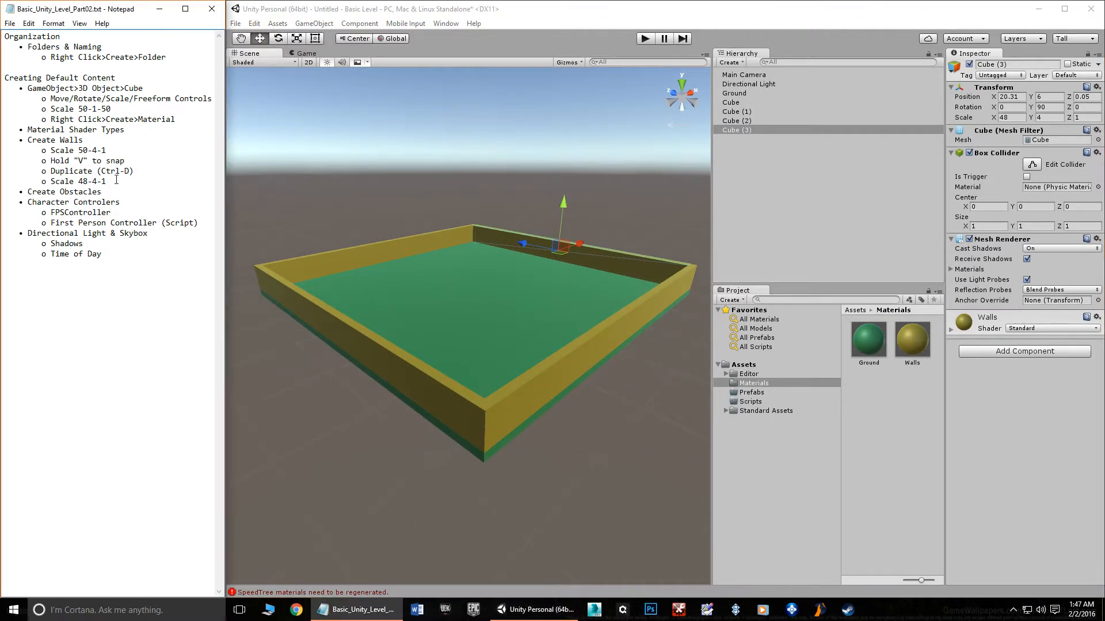
pyautogui.moveTo(114, 194); pyautogui.dragTo(2, 191)
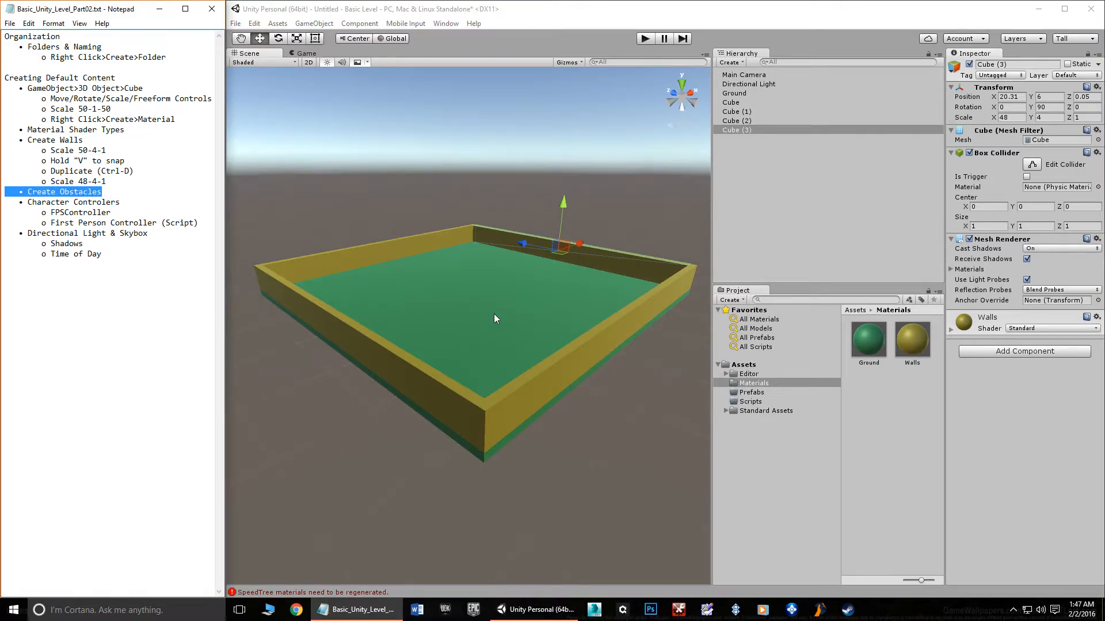
# Return to Unity and add a Cylinder 3D object on the ground inside the walls as an obstacle
pyautogui.moveTo(535, 307); pyautogui.dragTo(485, 363, button='middle')
pyautogui.scroll(2, 478, 342)
pyautogui.scroll(4, 481, 347)
pyautogui.keyDown('alt'); pyautogui.moveTo(479, 348); pyautogui.dragTo(601, 344); pyautogui.keyUp('alt')
pyautogui.scroll(-8, 628, 336)
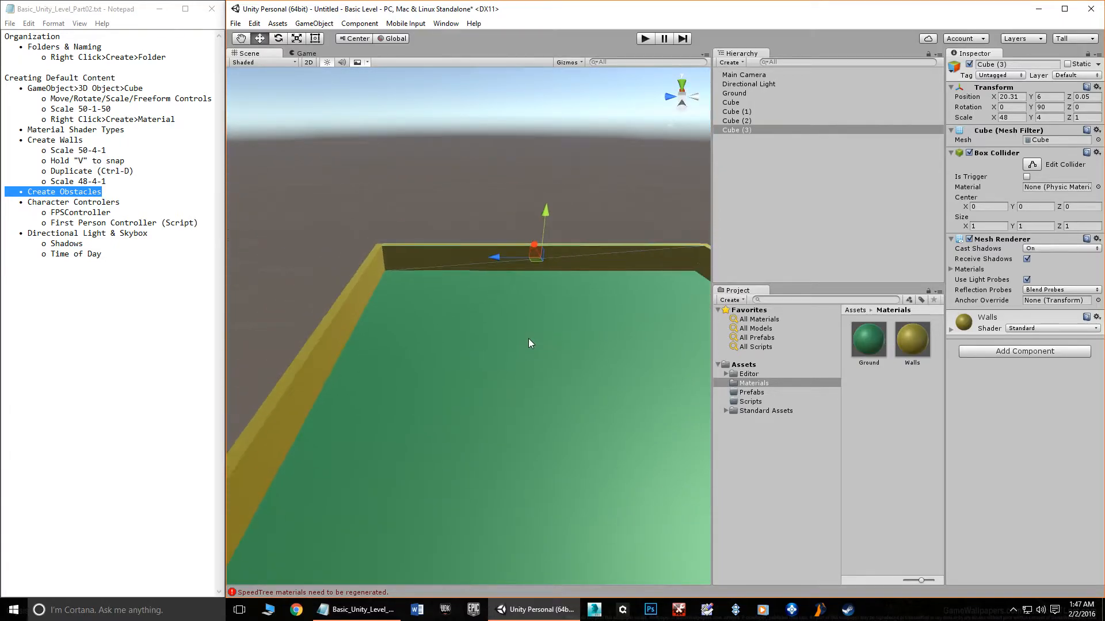
pyautogui.keyDown('alt'); pyautogui.moveTo(523, 335); pyautogui.dragTo(500, 377); pyautogui.keyUp('alt')
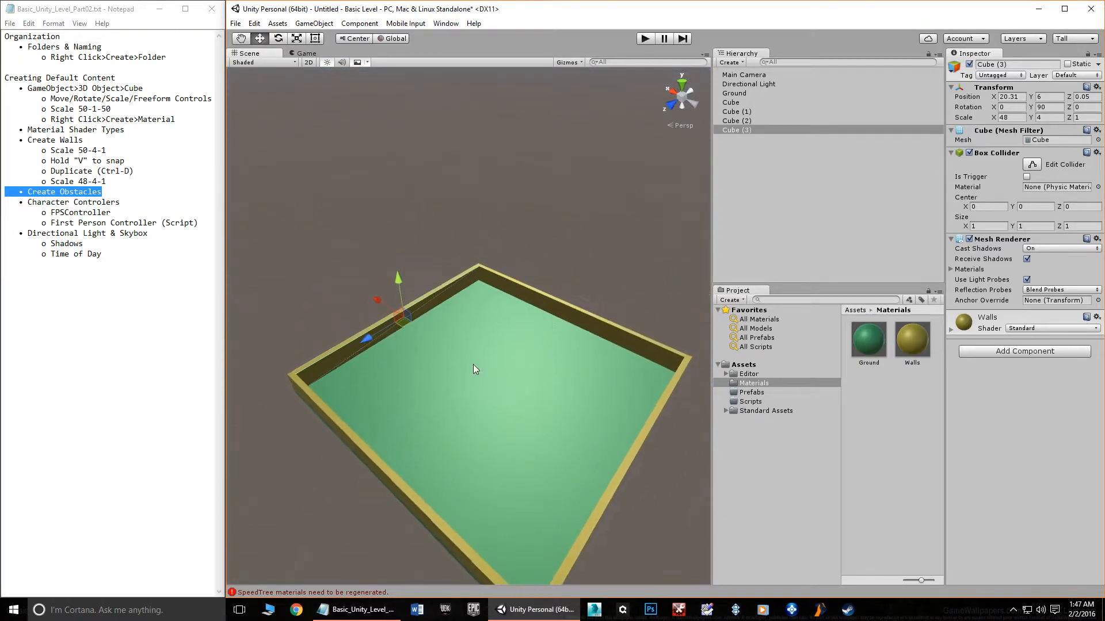
pyautogui.scroll(3, 436, 339)
pyautogui.scroll(6, 436, 339)
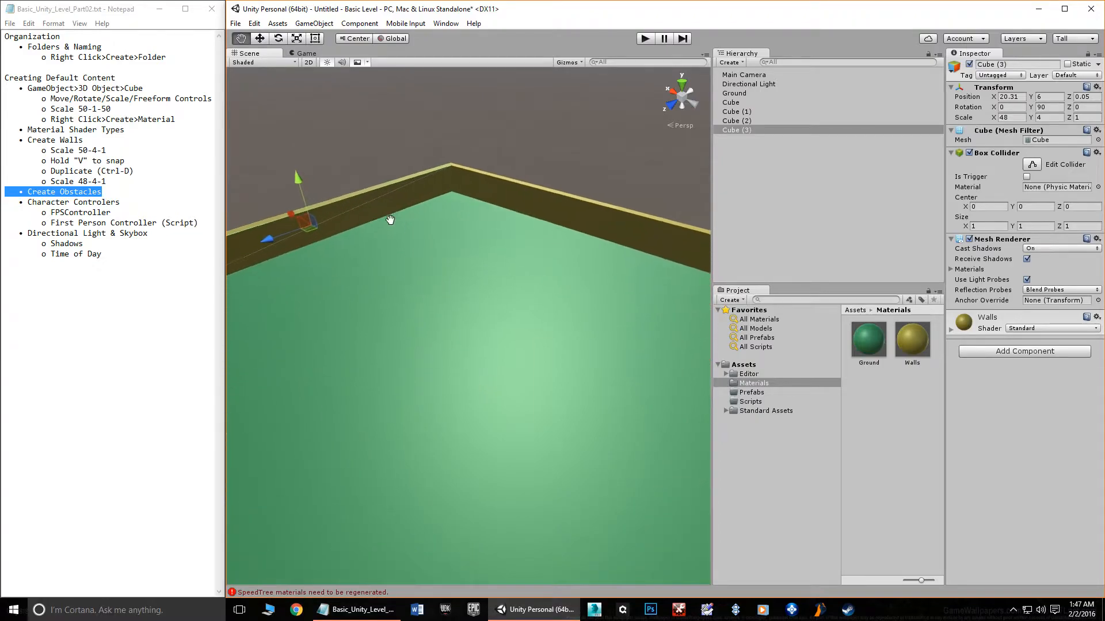
pyautogui.click(316, 24)
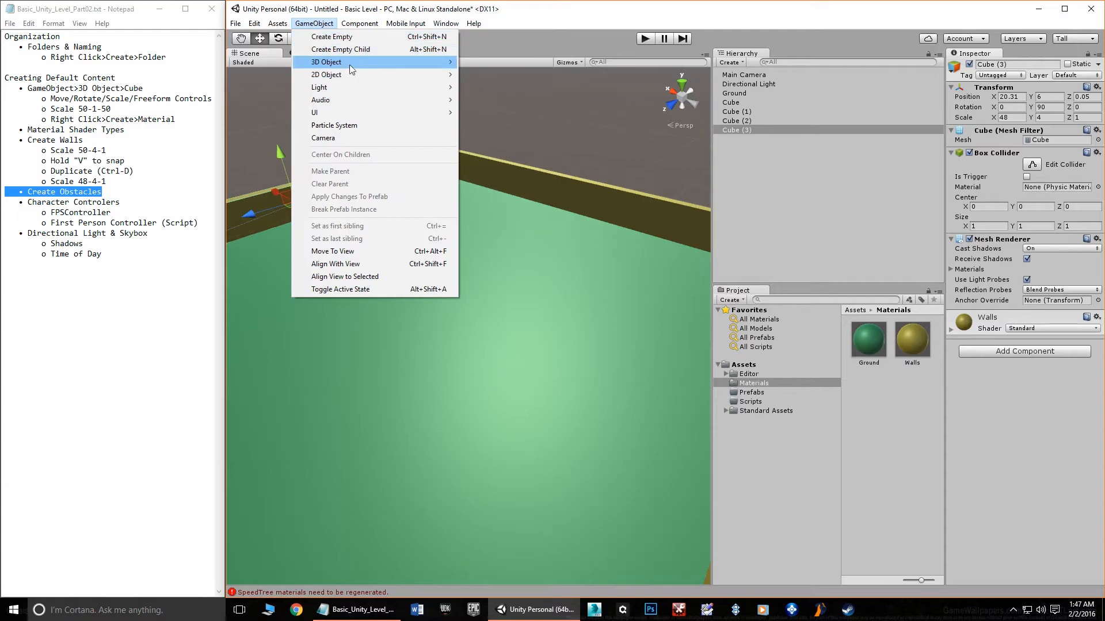
pyautogui.moveTo(350, 64)
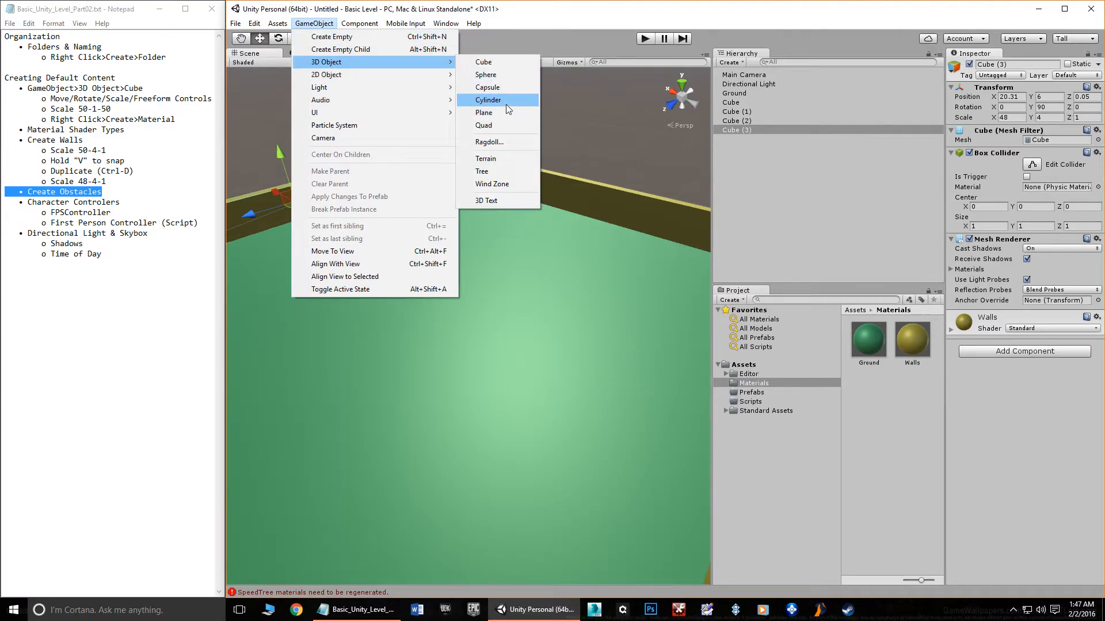
pyautogui.click(488, 100)
# Switch the scene view to an orthographic Front view
pyautogui.keyDown('alt'); pyautogui.moveTo(475, 237); pyautogui.dragTo(428, 247); pyautogui.keyUp('alt')
pyautogui.keyDown('alt'); pyautogui.moveTo(599, 216); pyautogui.dragTo(516, 232); pyautogui.keyUp('alt')
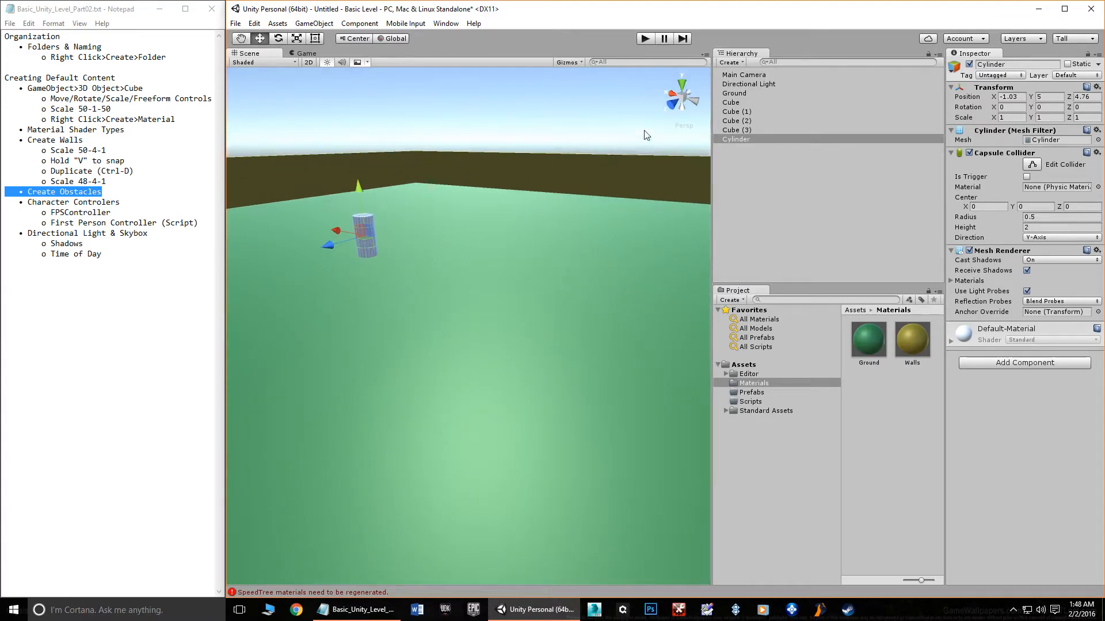
pyautogui.click(673, 105)
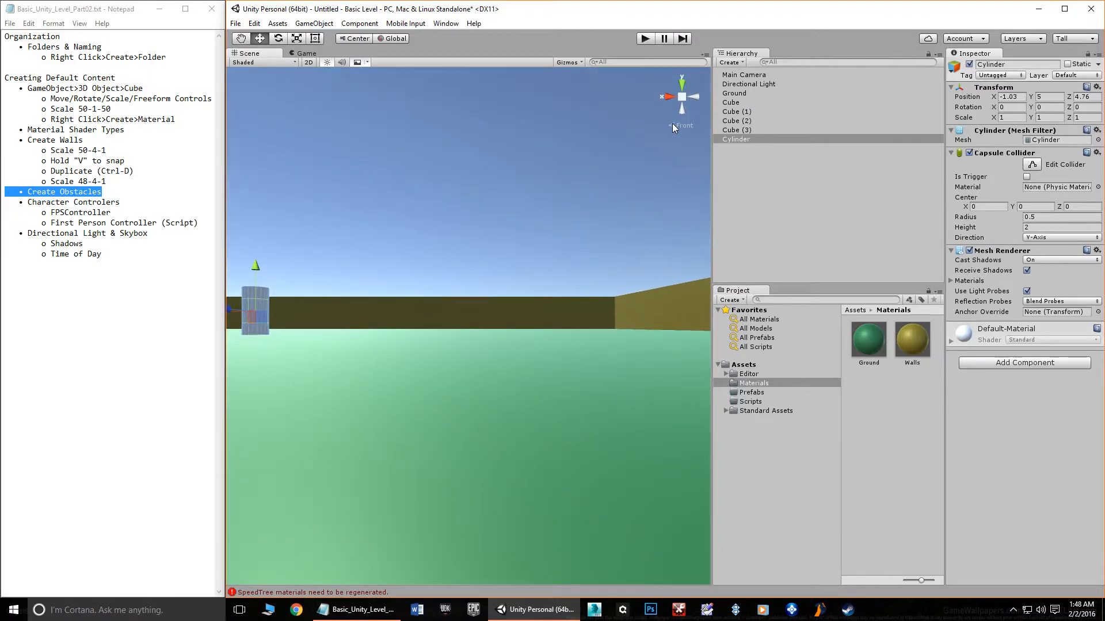
pyautogui.click(672, 124)
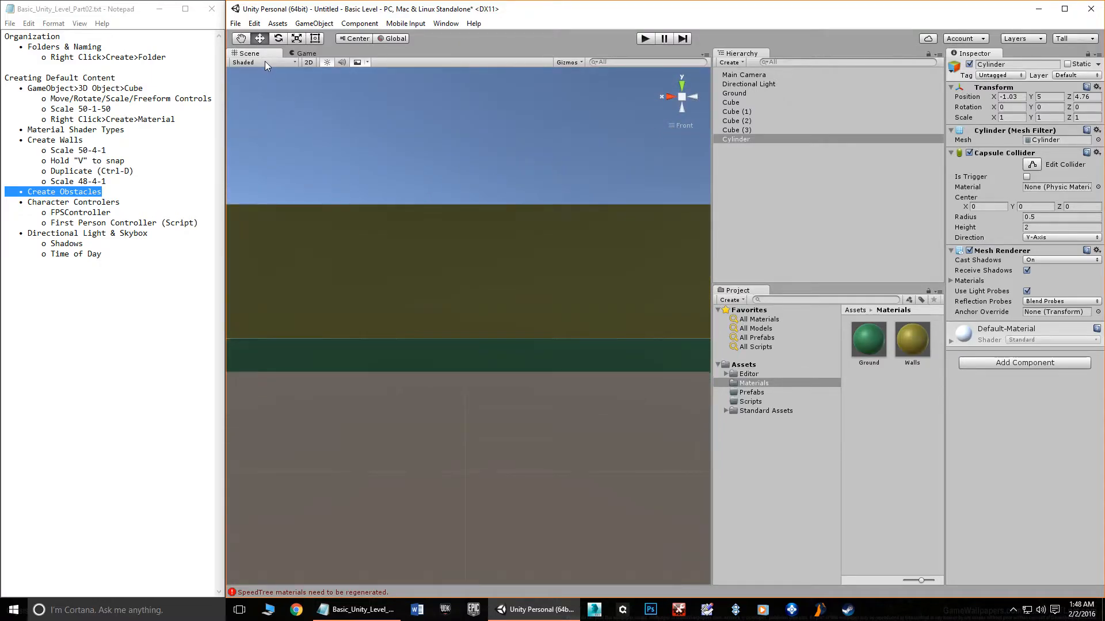
# Set the scene's shading mode to Wireframe and frame the cylinder at ground level
pyautogui.click(248, 63)
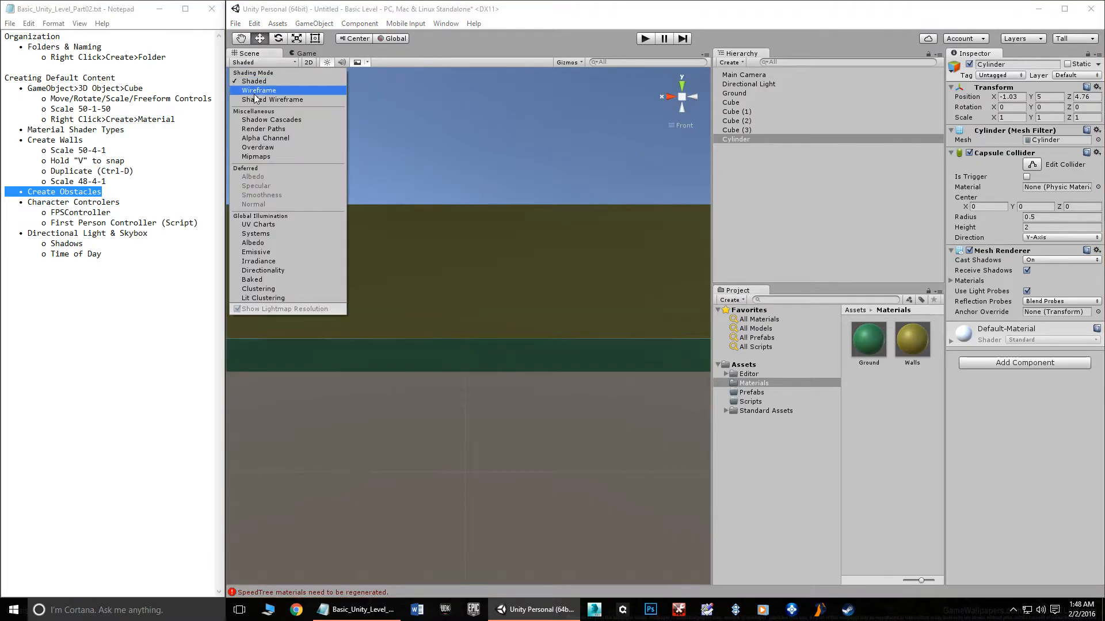
pyautogui.click(258, 91)
pyautogui.moveTo(324, 280); pyautogui.dragTo(513, 268, button='middle')
pyautogui.scroll(10, 499, 295)
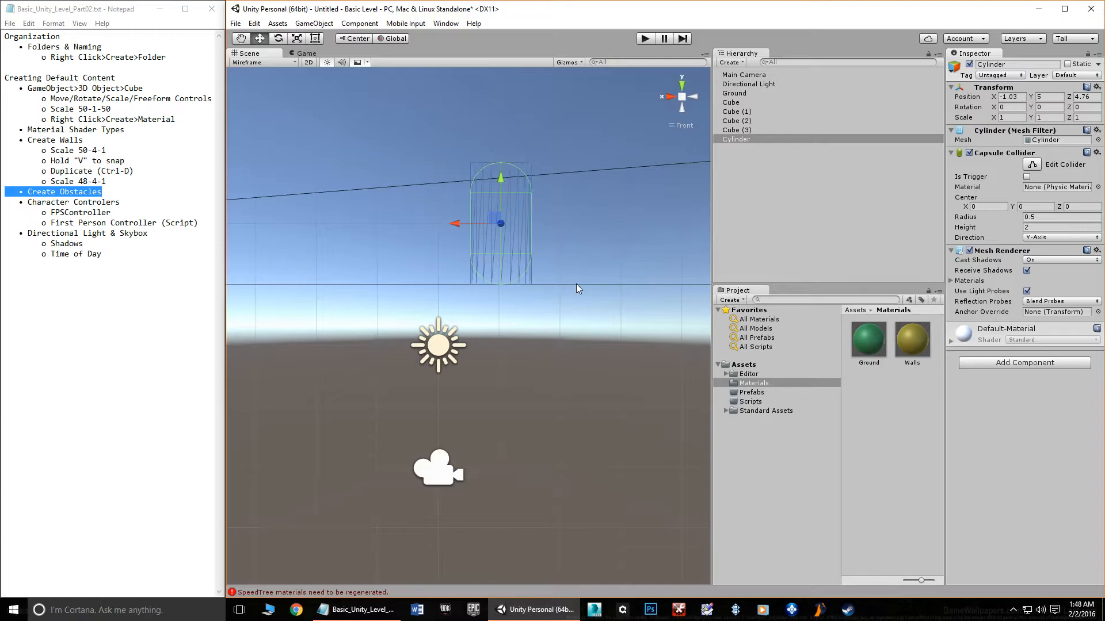
pyautogui.moveTo(580, 286); pyautogui.dragTo(454, 302, button='middle')
pyautogui.scroll(-5, 454, 303)
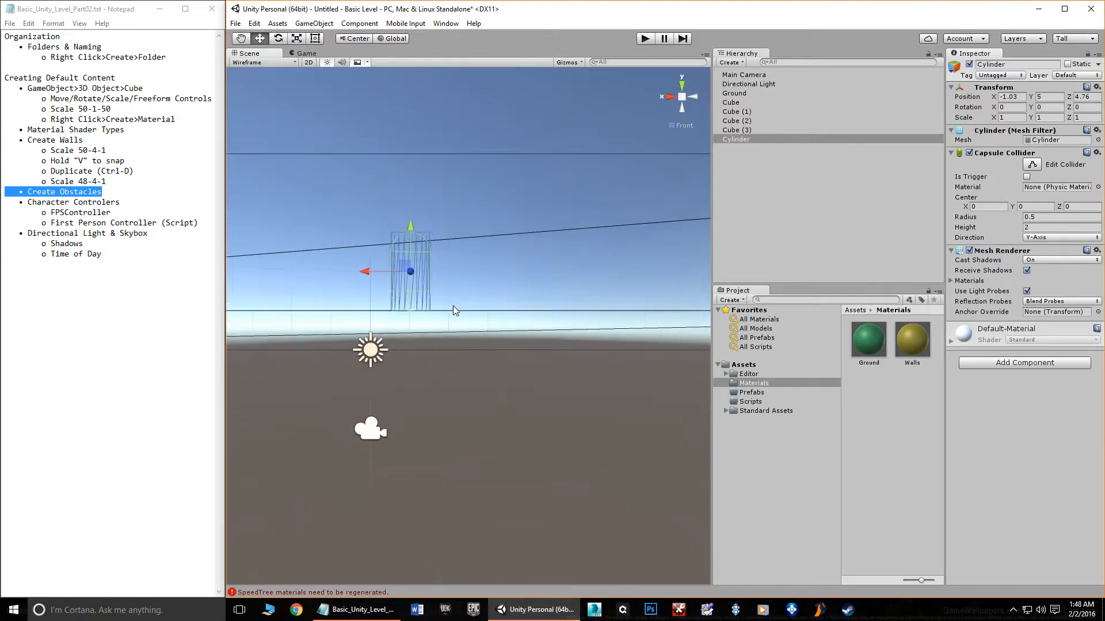
# Turn the scene view's skybox effects off and back on
pyautogui.moveTo(467, 258)
pyautogui.mouseDown(button='middle')
pyautogui.moveTo(466, 289)
pyautogui.moveTo(466, 236)
pyautogui.moveTo(467, 289)
pyautogui.moveTo(462, 279)
pyautogui.mouseUp(button='middle')
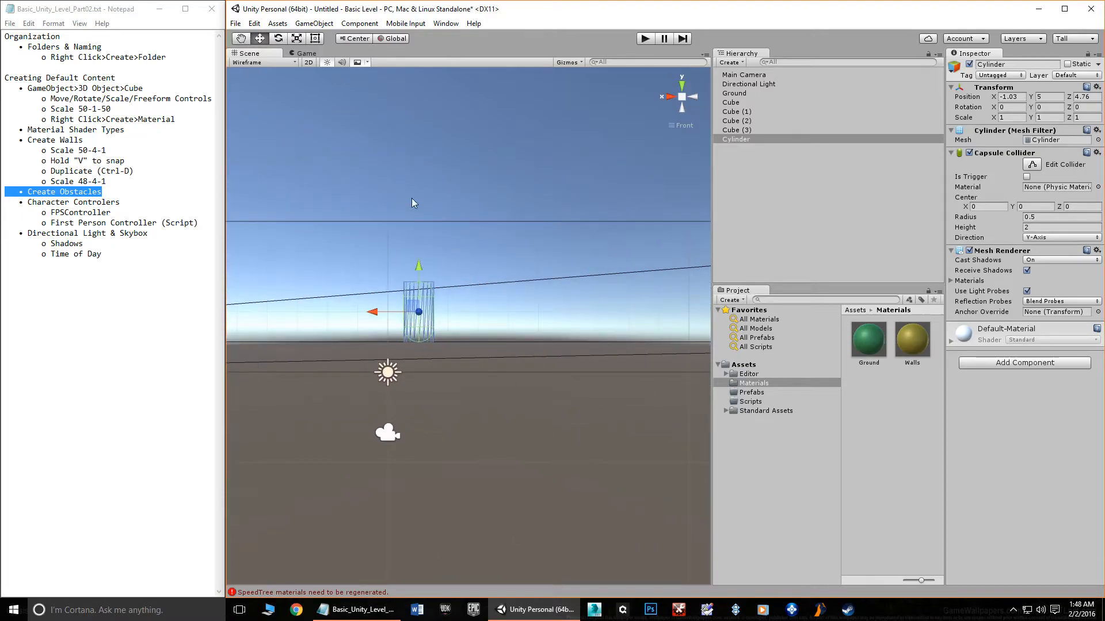
pyautogui.click(358, 63)
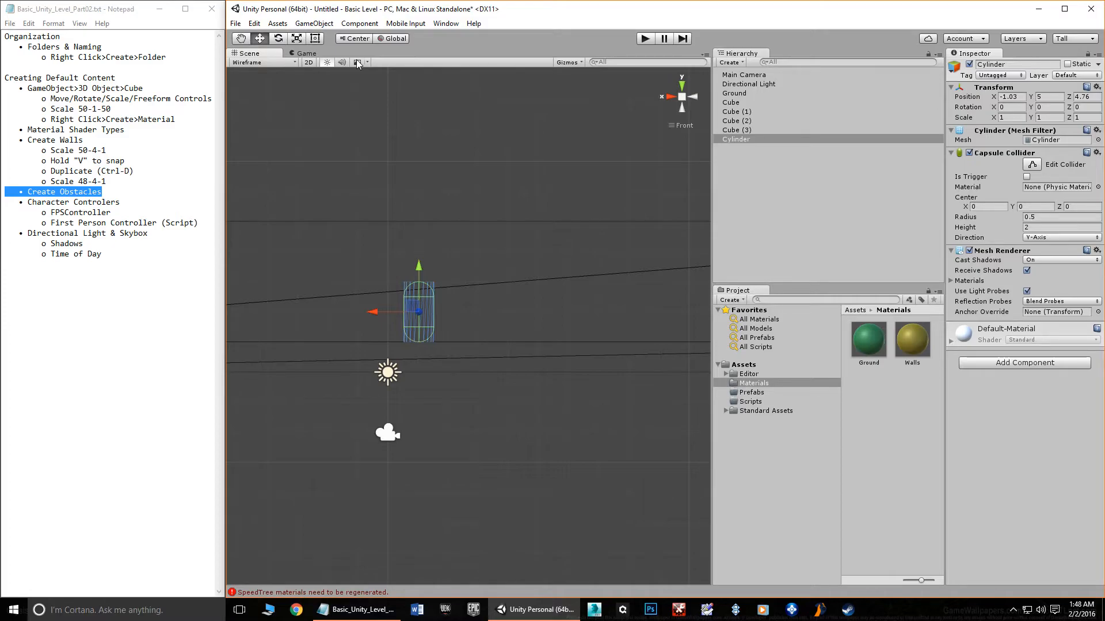
pyautogui.click(357, 63)
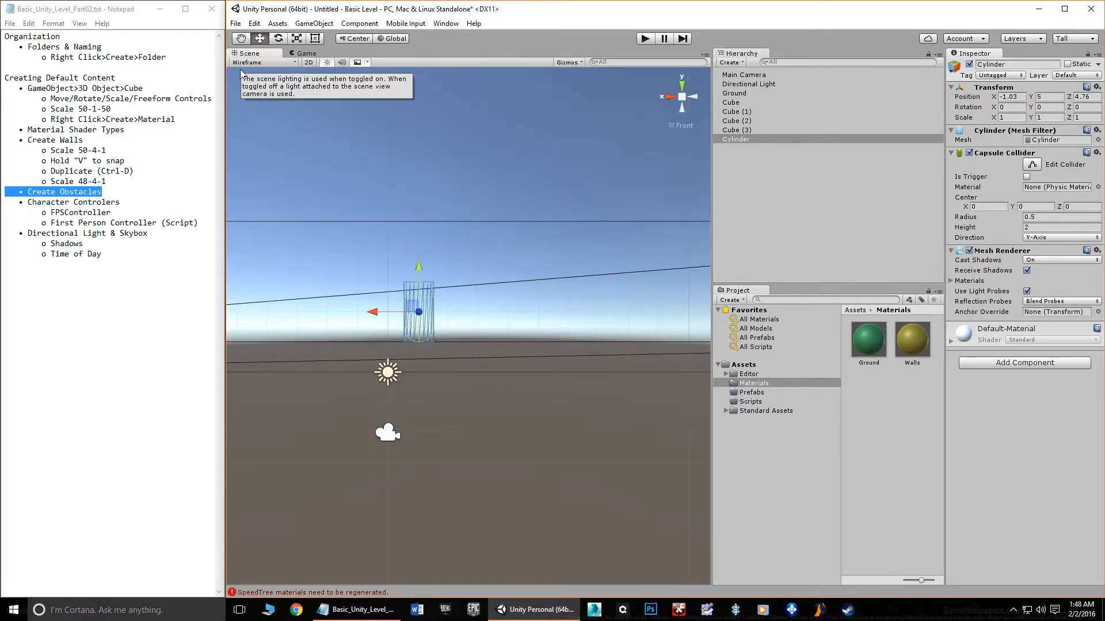
# Set the scene's shading mode back to Shaded and return to an angled perspective view of the cylinder
pyautogui.click(257, 62)
pyautogui.click(255, 80)
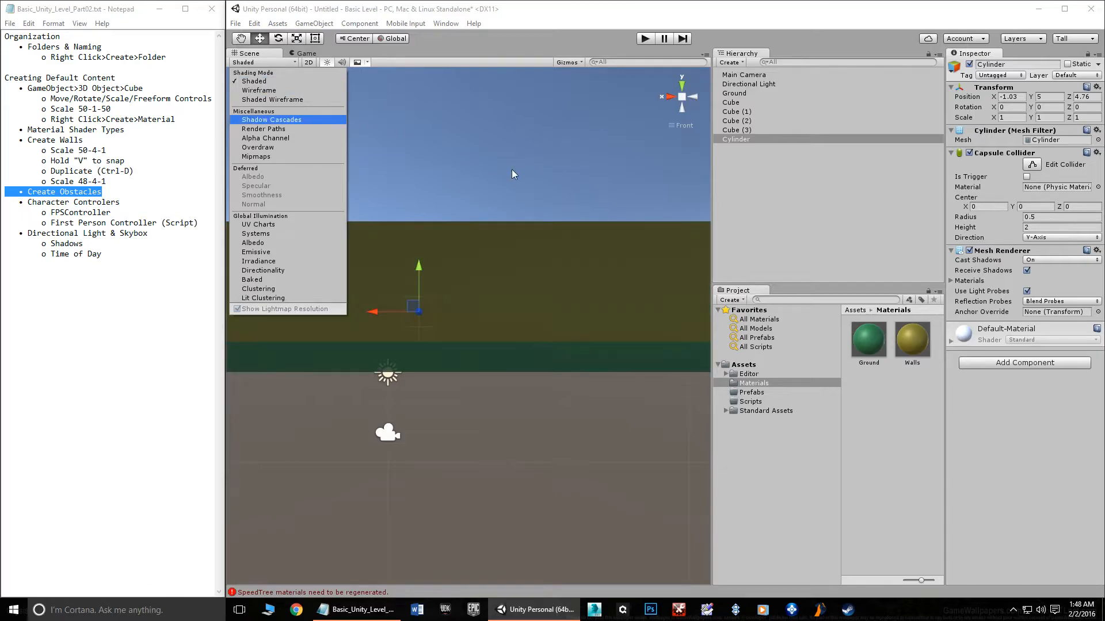
pyautogui.click(680, 96)
pyautogui.keyDown('alt'); pyautogui.moveTo(563, 201); pyautogui.dragTo(461, 314); pyautogui.keyUp('alt')
# Duplicate the cylinder and place the copy farther along the Z axis, at about Z -4.59
pyautogui.keyDown('alt'); pyautogui.moveTo(453, 305); pyautogui.dragTo(513, 215); pyautogui.keyUp('alt')
pyautogui.hotkey('ctrl', 'd')
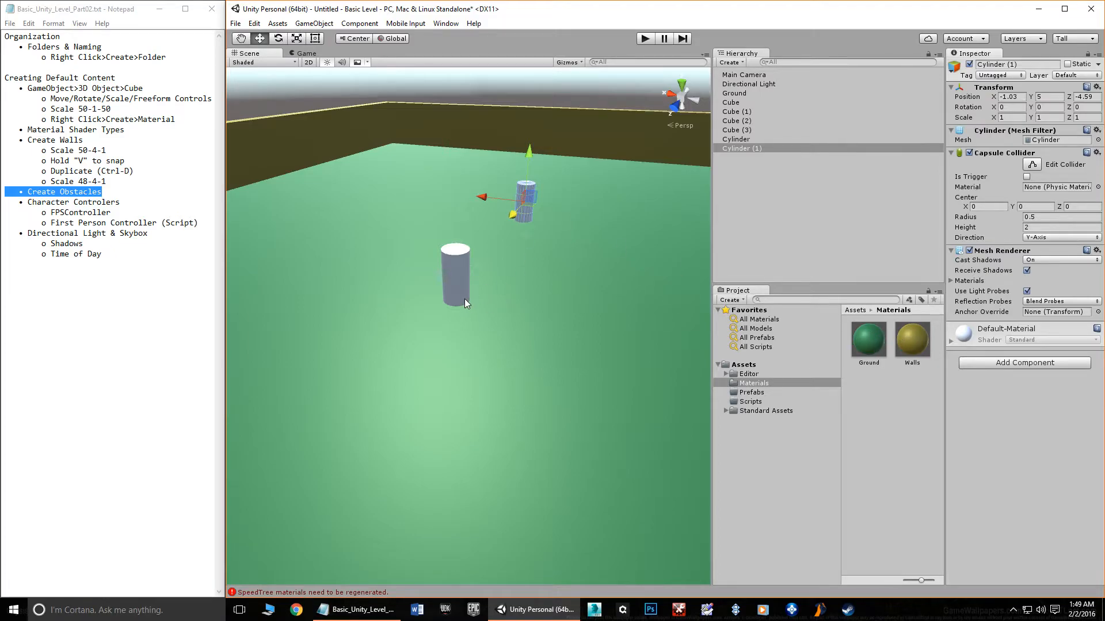
pyautogui.keyDown('alt'); pyautogui.moveTo(562, 278); pyautogui.dragTo(420, 295); pyautogui.keyUp('alt')
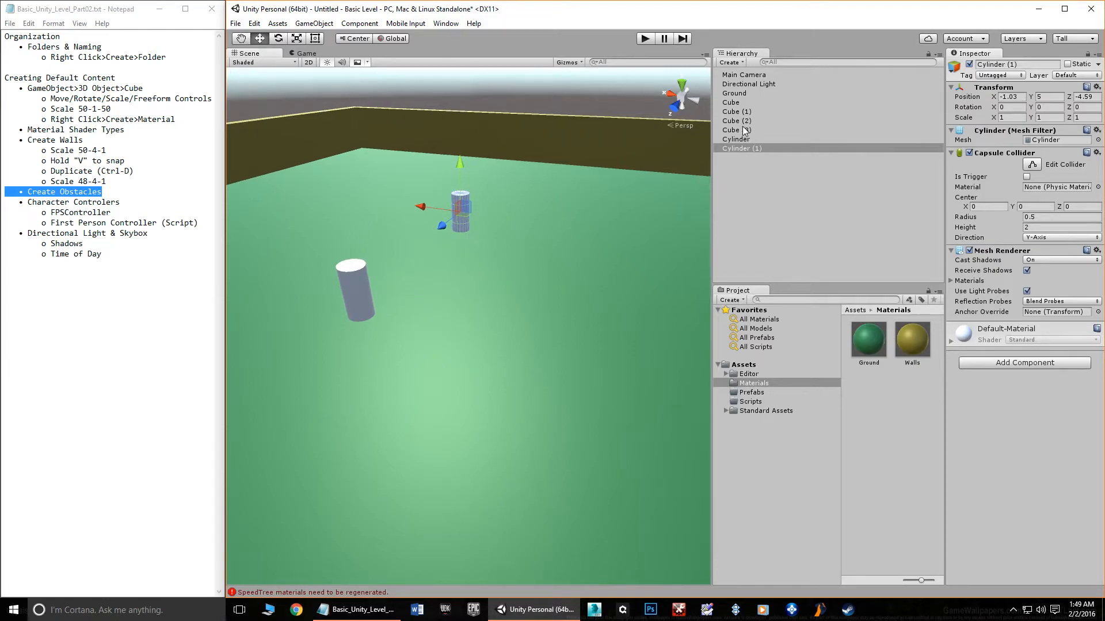
# Select the ground and individual walls in turn to check which hierarchy entries they correspond to
pyautogui.click(734, 93)
pyautogui.scroll(-6, 549, 271)
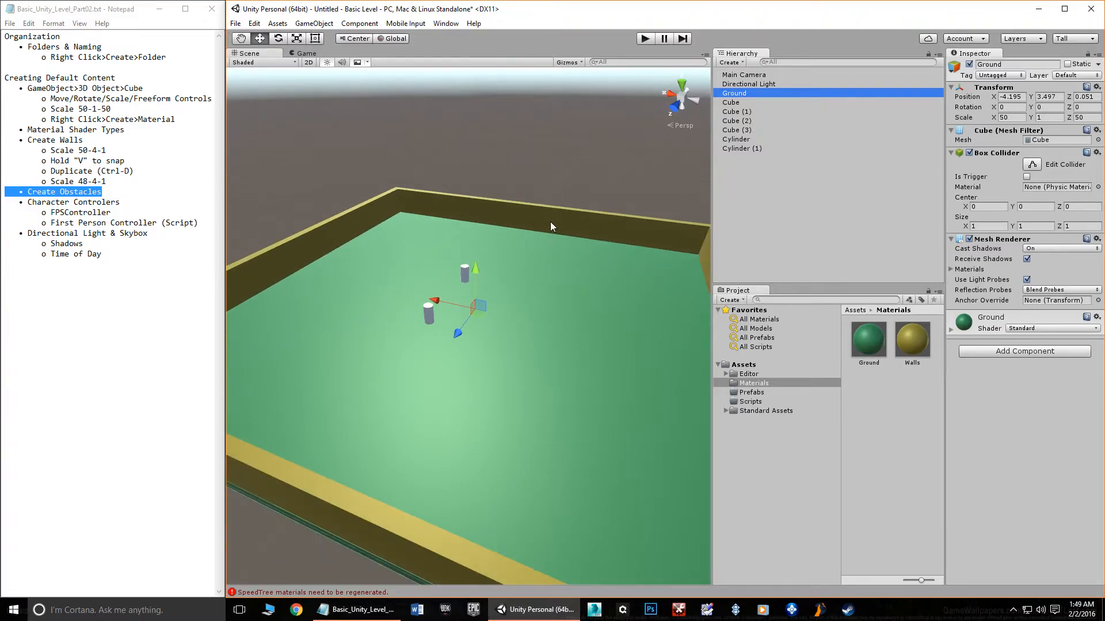
pyautogui.click(551, 222)
pyautogui.moveTo(575, 278); pyautogui.dragTo(544, 260, button='middle')
pyautogui.scroll(-3, 561, 285)
pyautogui.click(637, 264)
pyautogui.click(483, 455)
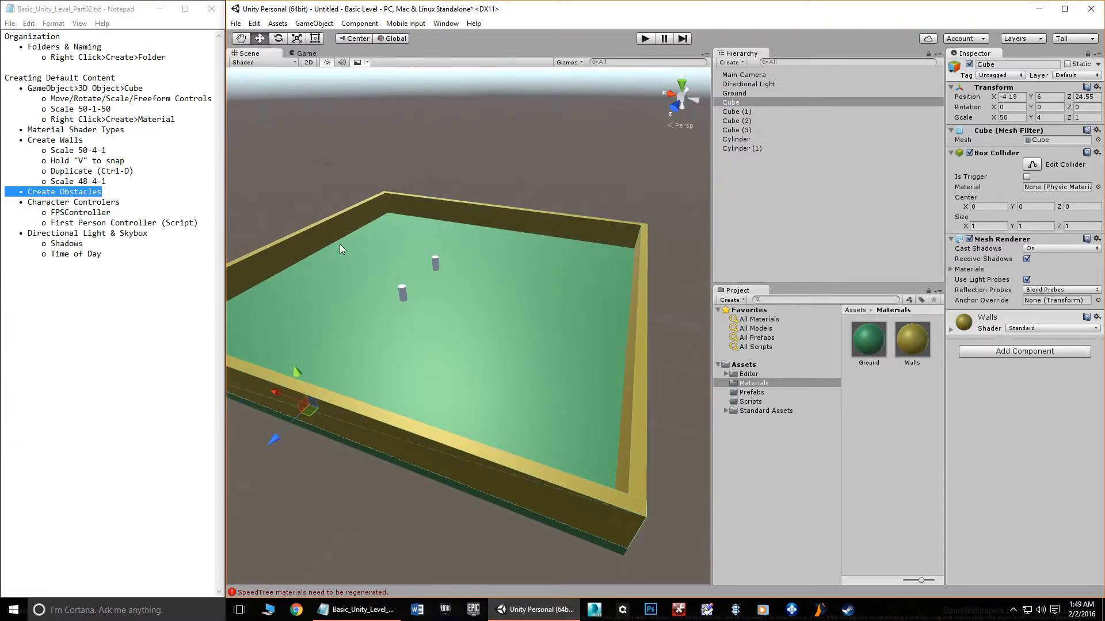
pyautogui.click(326, 233)
pyautogui.click(441, 215)
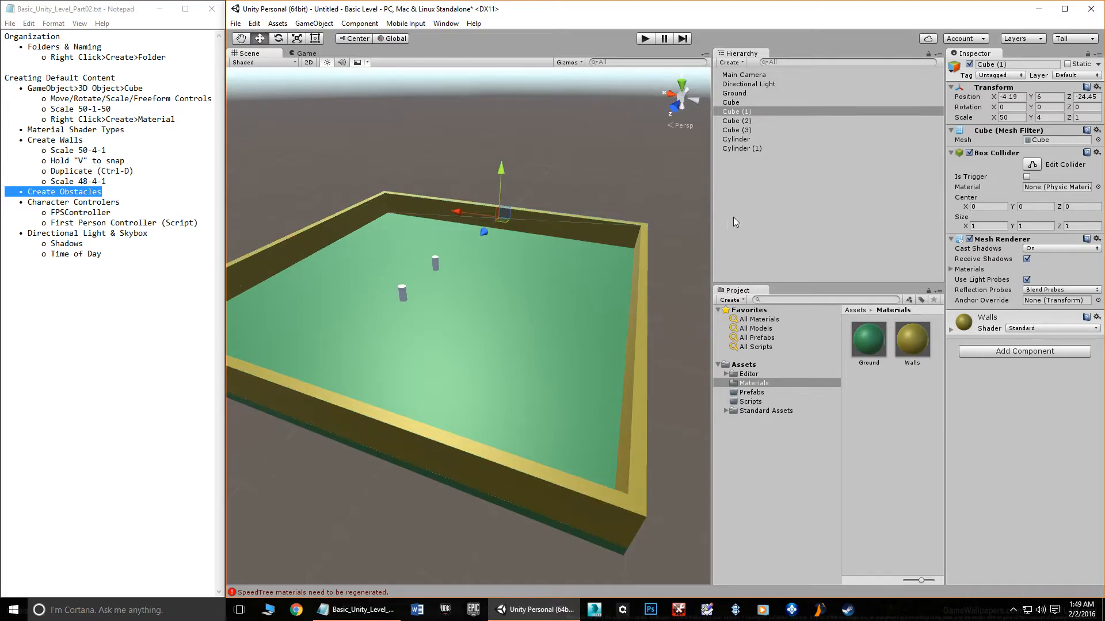
# Create an empty game object at the root of the scene hierarchy
pyautogui.click(754, 161)
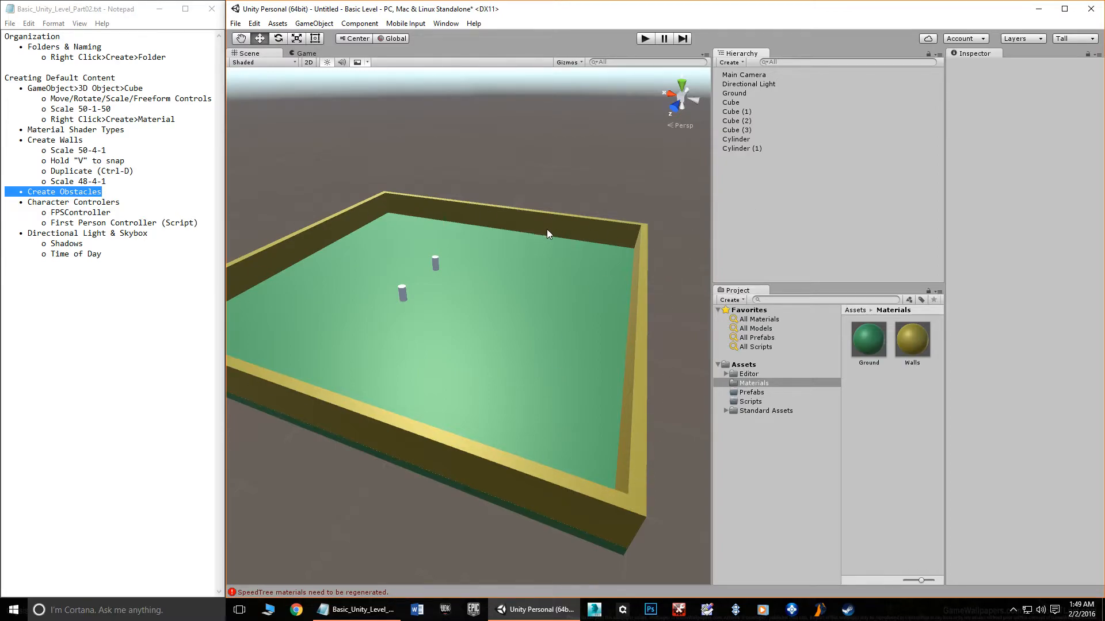
pyautogui.rightClick(733, 166)
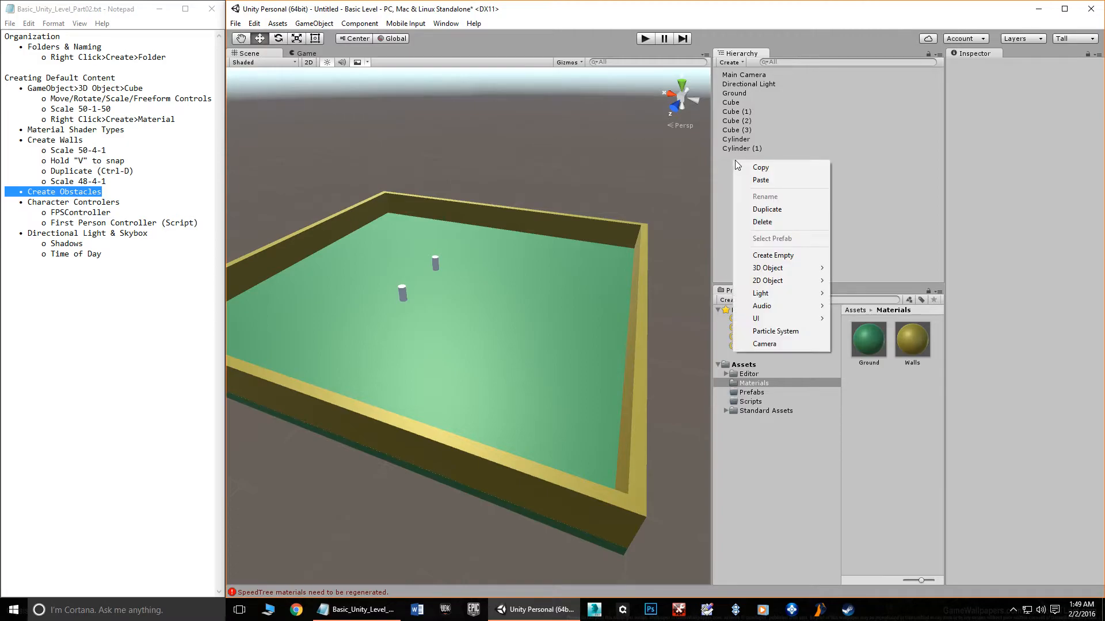
pyautogui.click(776, 257)
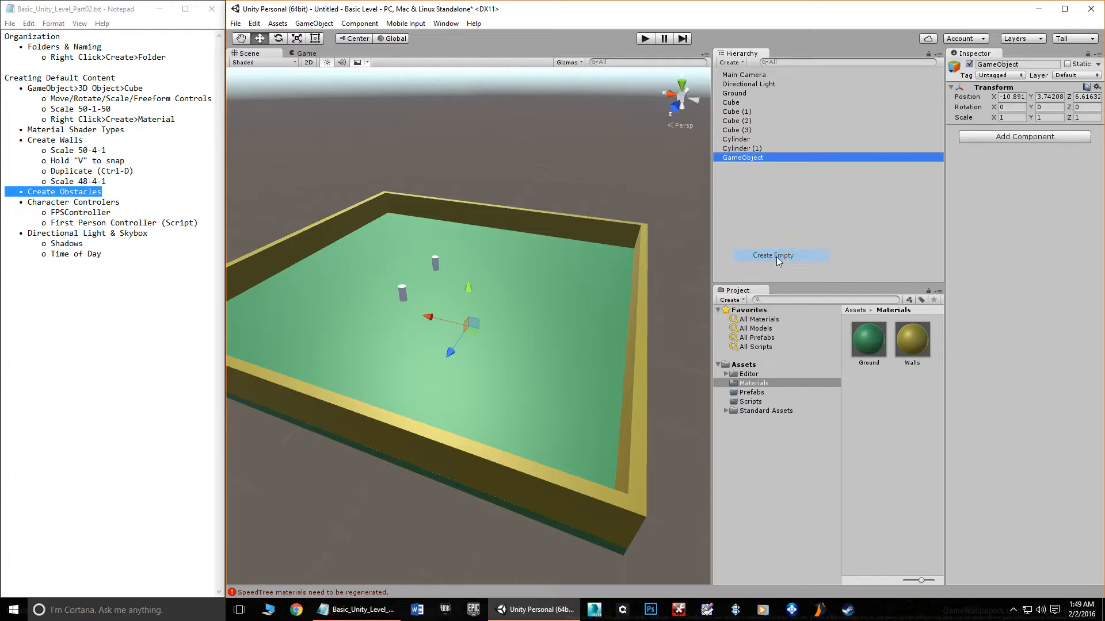
pyautogui.click(314, 23)
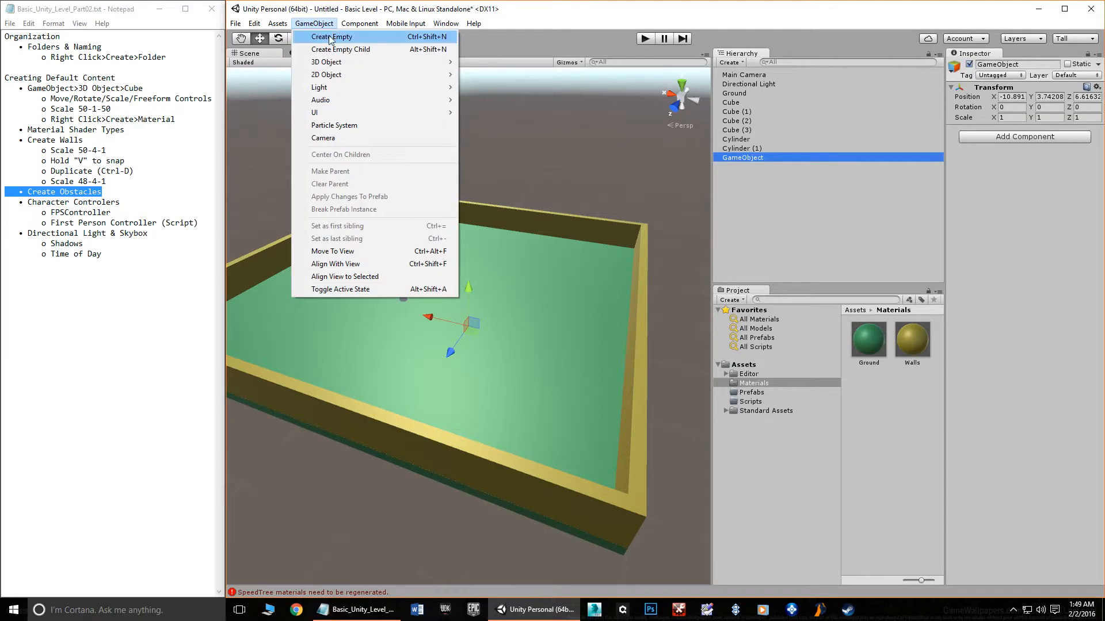
pyautogui.click(750, 160)
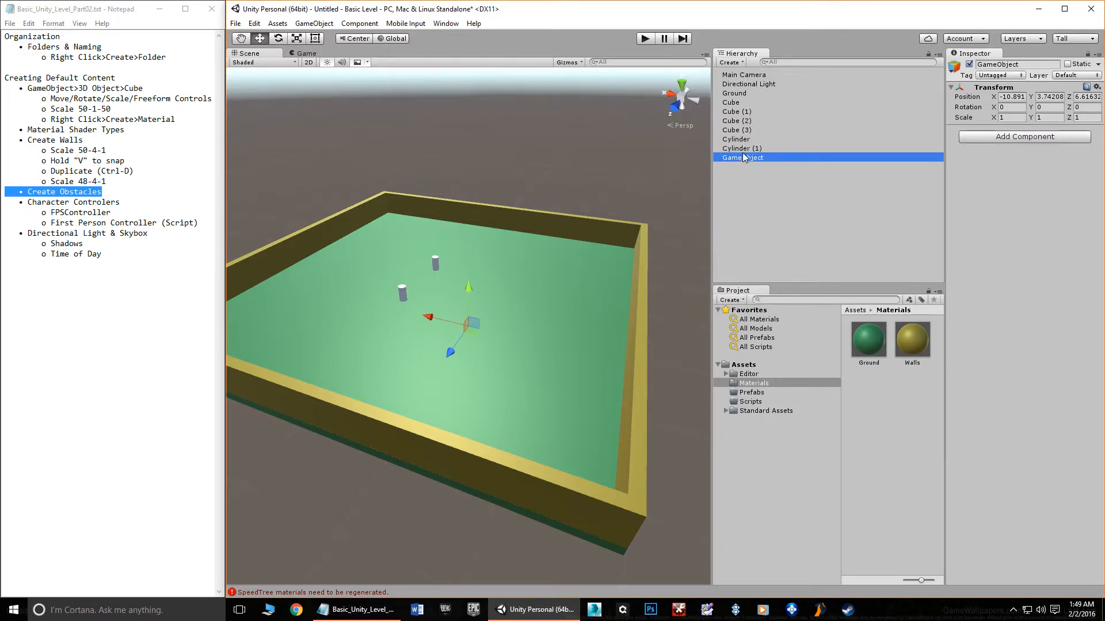
# Rename the new empty game object as Wall
pyautogui.doubleClick(740, 159)
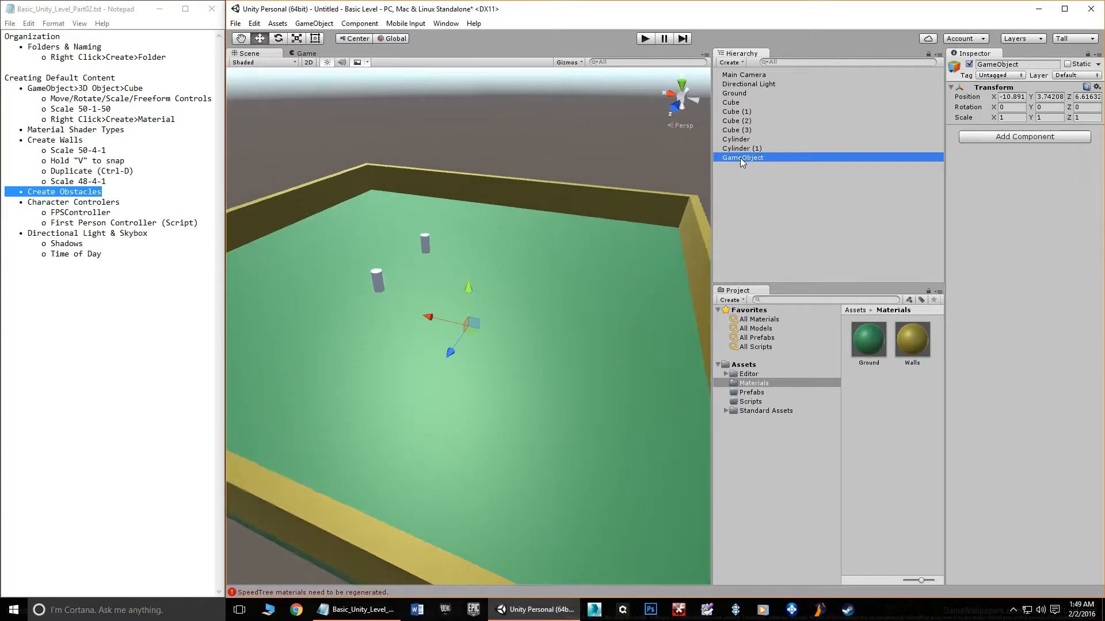
pyautogui.rightClick(740, 159)
pyautogui.click(772, 196)
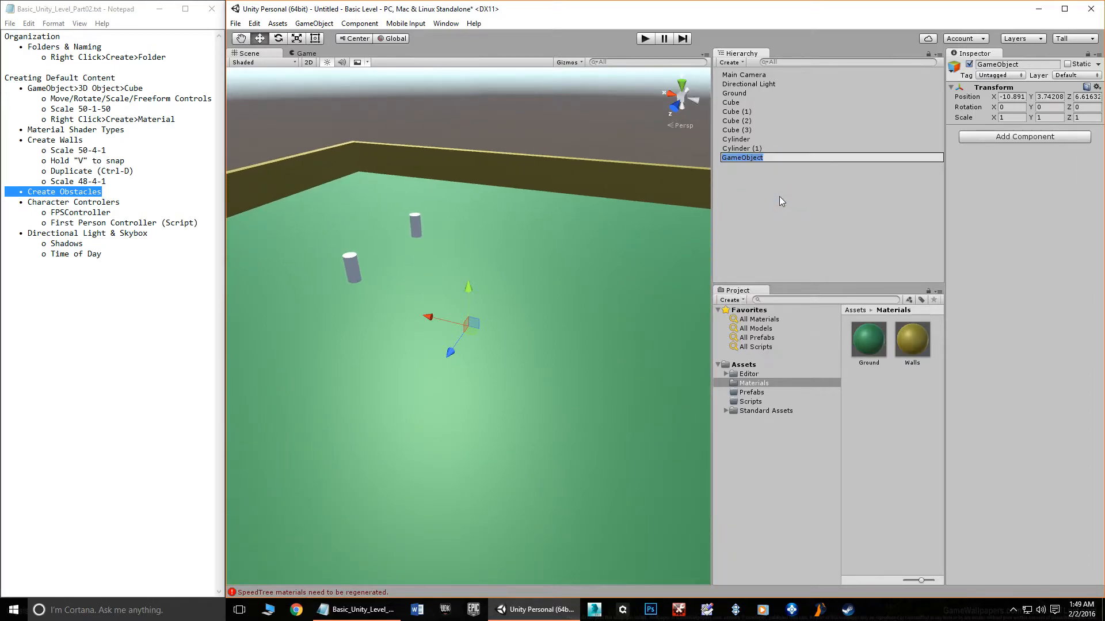
pyautogui.write('Wall')
pyautogui.press('Return')
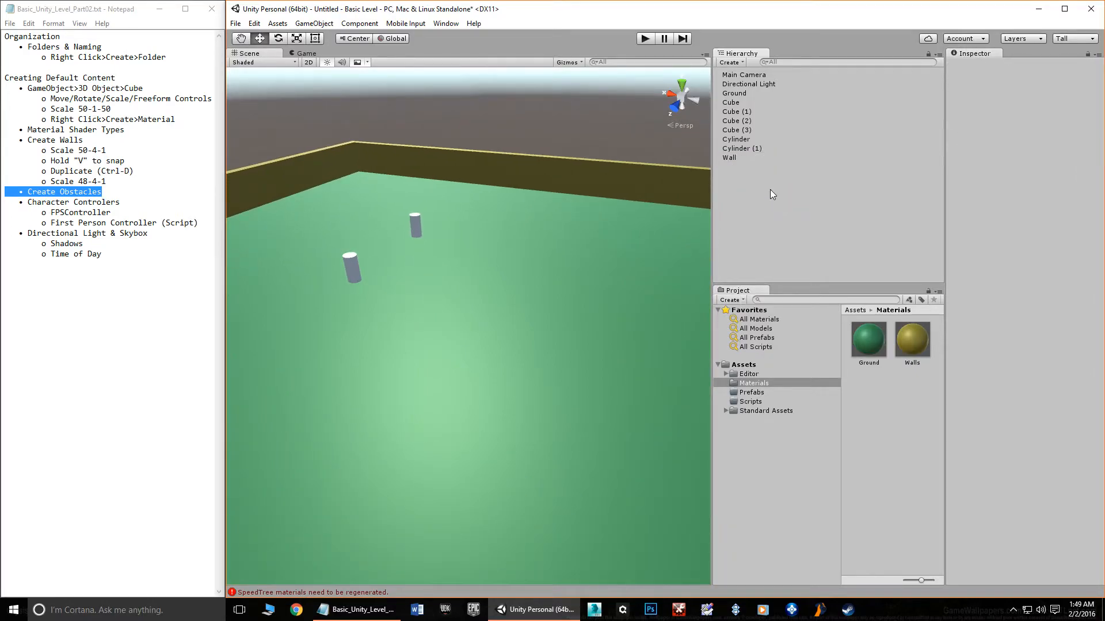
# Parent Cube, Cube (1), Cube (2) and Cube (3) under the Wall object
pyautogui.click(737, 112)
pyautogui.keyDown('shift'); pyautogui.click(737, 122); pyautogui.keyUp('shift')
pyautogui.keyDown('shift'); pyautogui.click(743, 130); pyautogui.keyUp('shift')
pyautogui.keyDown('shift'); pyautogui.click(732, 103); pyautogui.keyUp('shift')
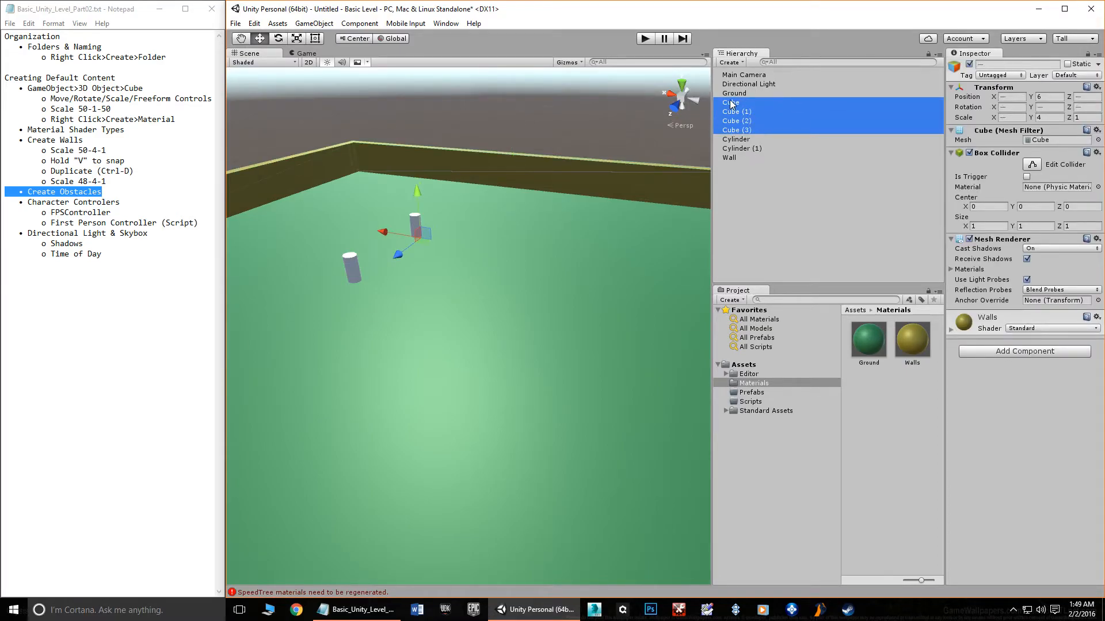
pyautogui.moveTo(730, 104); pyautogui.dragTo(734, 162)
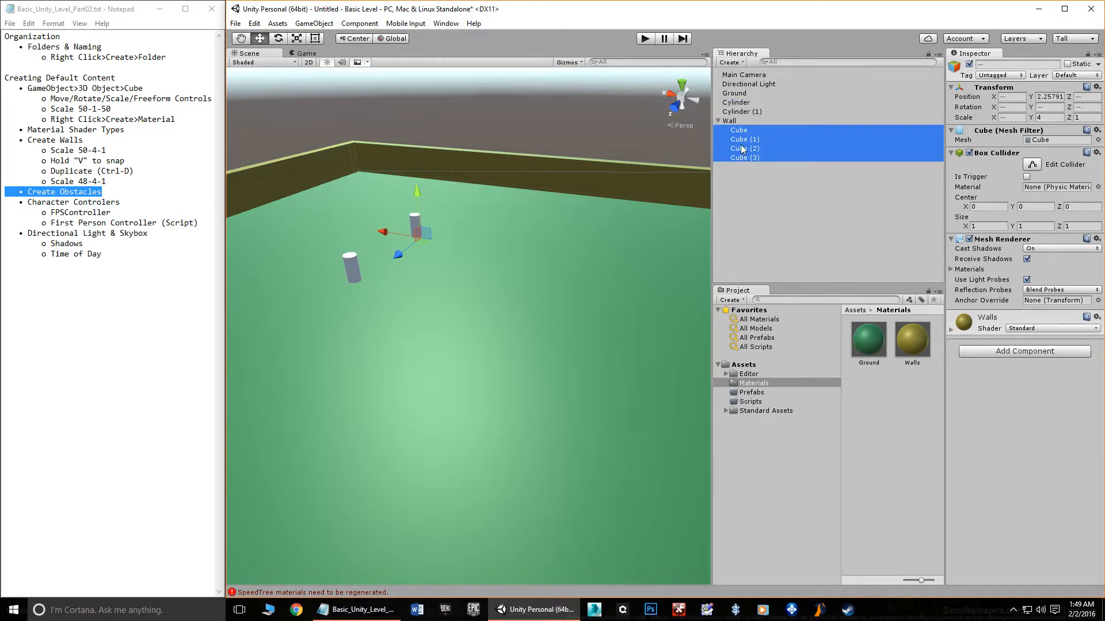
# Raise the whole Wall group above the ground, to about Y 13.41, to test that the walls move together
pyautogui.click(729, 120)
pyautogui.press('f')
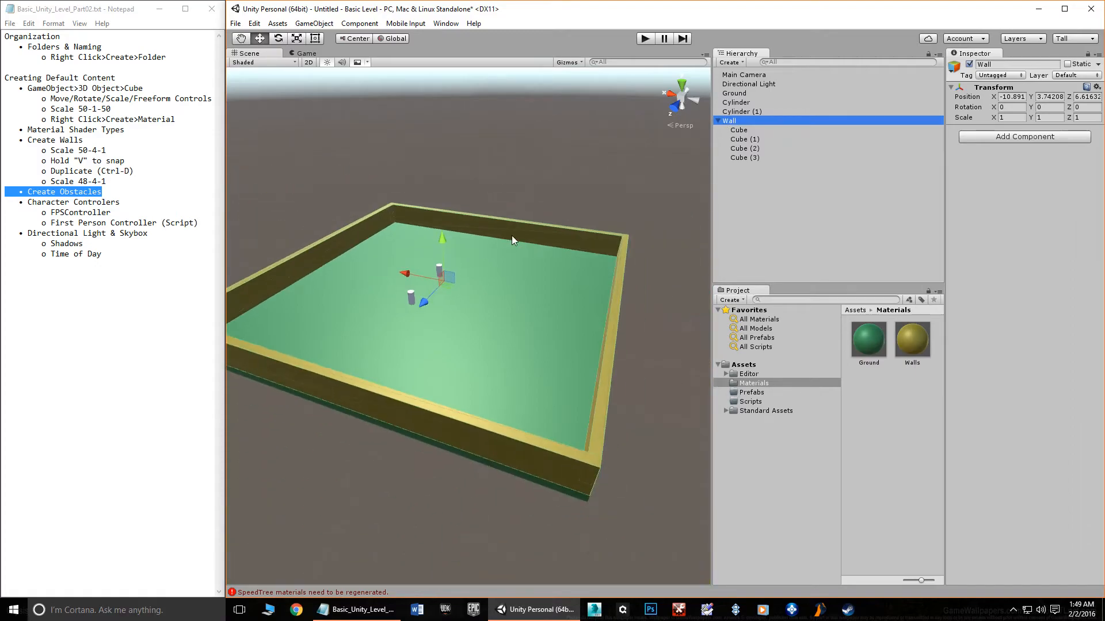
pyautogui.click(717, 121)
pyautogui.moveTo(444, 239); pyautogui.dragTo(450, 188)
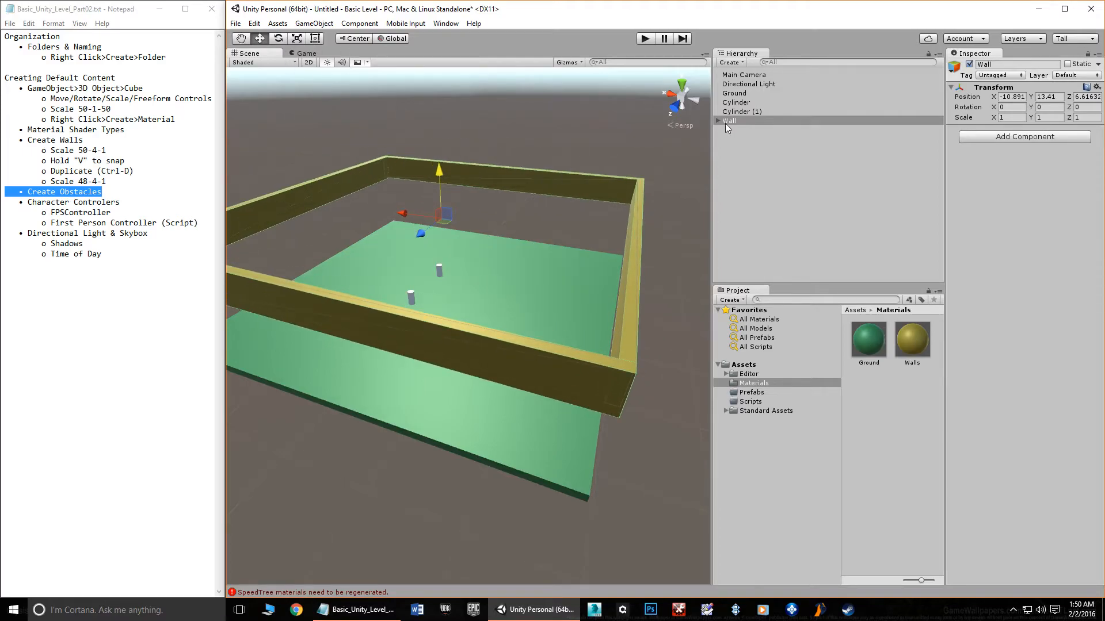
# Try raising only the Cube wall inside the Wall group, and undo that move
pyautogui.click(718, 122)
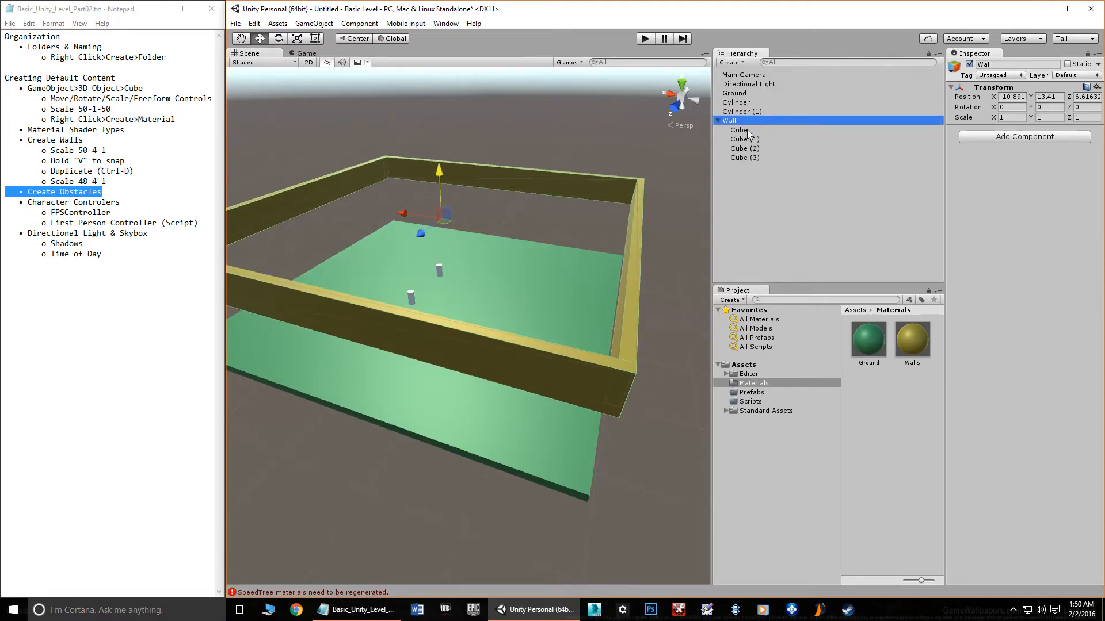
pyautogui.click(747, 131)
pyautogui.moveTo(304, 268); pyautogui.dragTo(310, 209)
pyautogui.hotkey('ctrl', 'z')
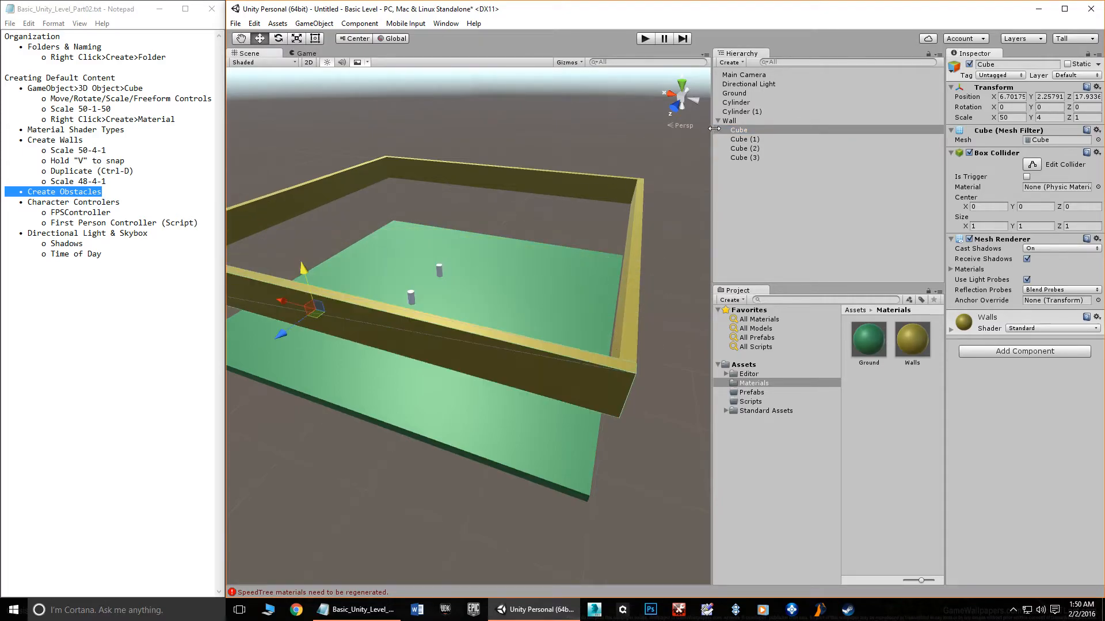
# Undo the Wall group's upward move
pyautogui.click(718, 121)
pyautogui.click(729, 121)
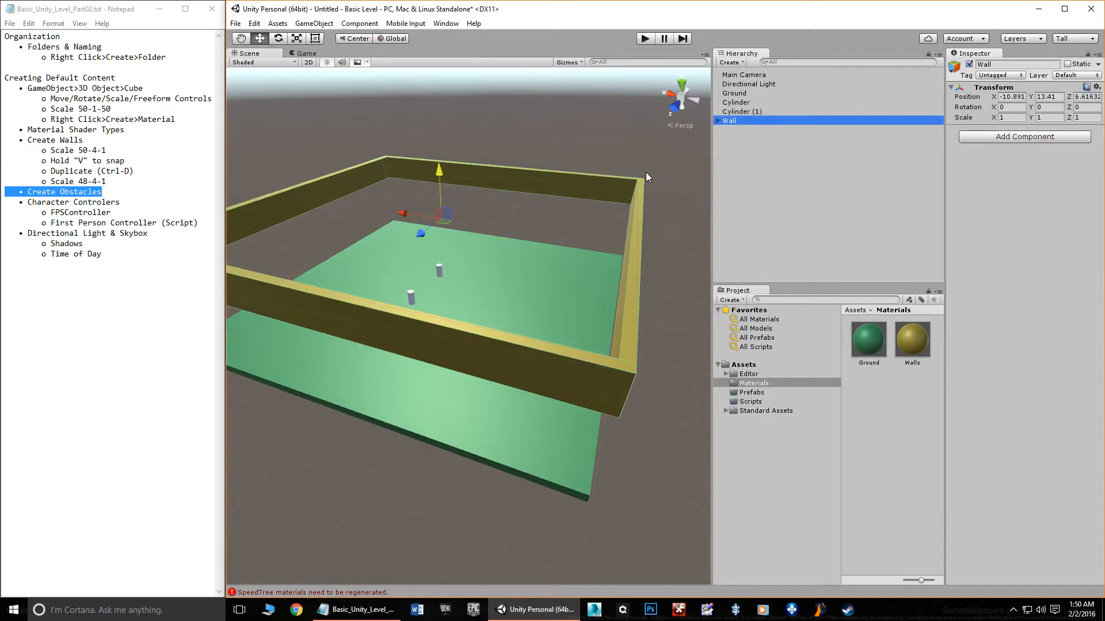
pyautogui.hotkey('ctrl', 'z')
pyautogui.hotkey('ctrl', 'z')
pyautogui.hotkey('ctrl', 'z')
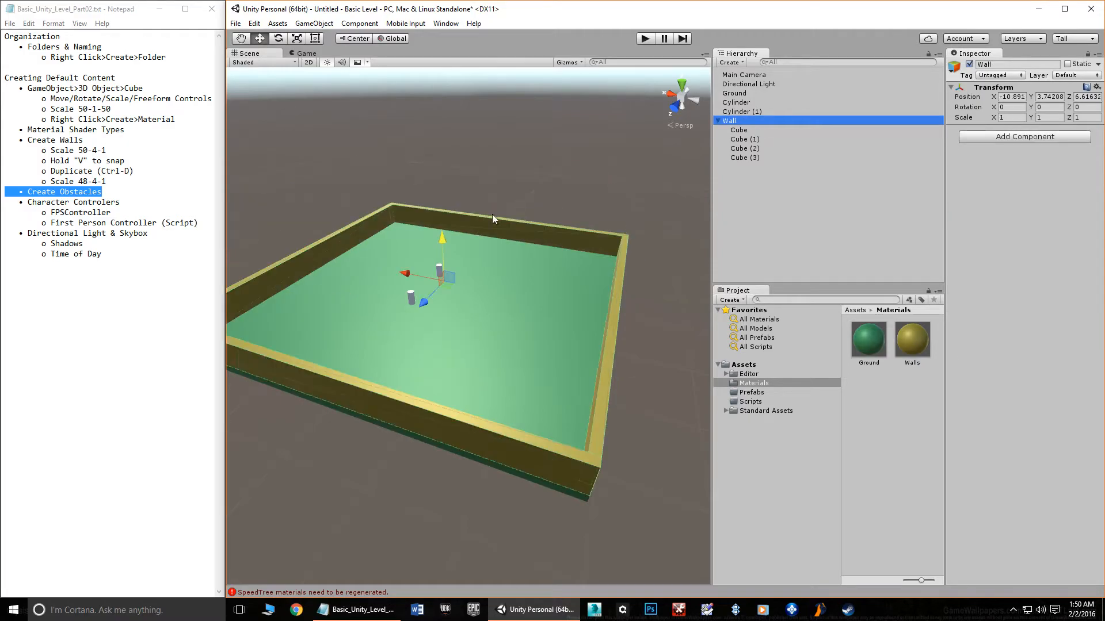
# Collapse the Wall group and add a Cube 3D object inside the walls as another obstacle
pyautogui.click(718, 121)
pyautogui.moveTo(455, 237); pyautogui.dragTo(521, 205, button='middle')
pyautogui.scroll(8, 470, 294)
pyautogui.click(466, 240)
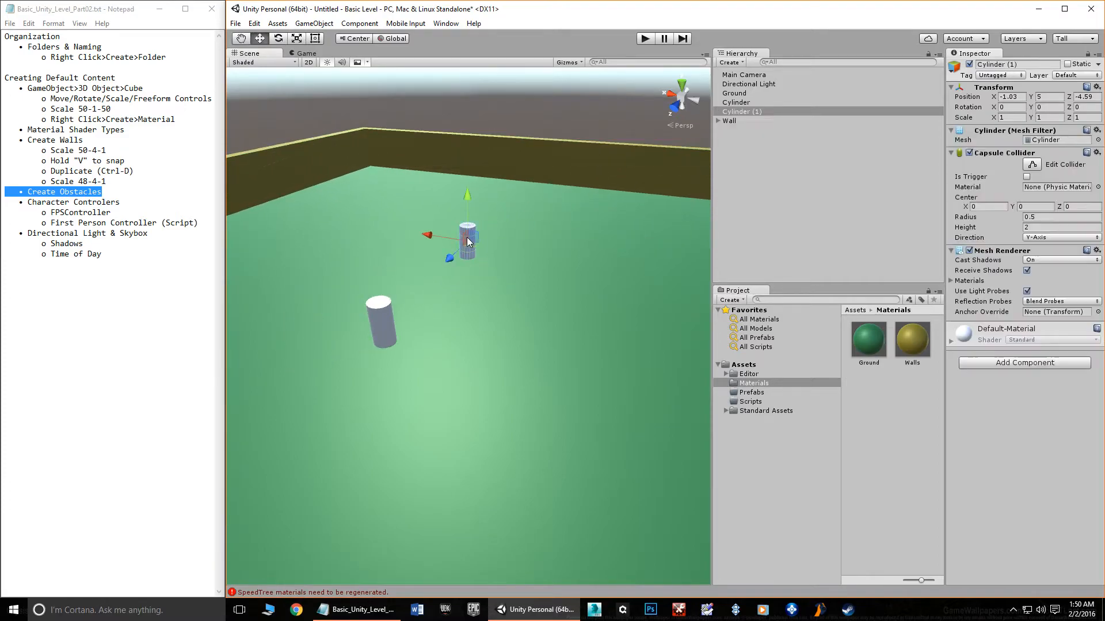
pyautogui.rightClick(740, 139)
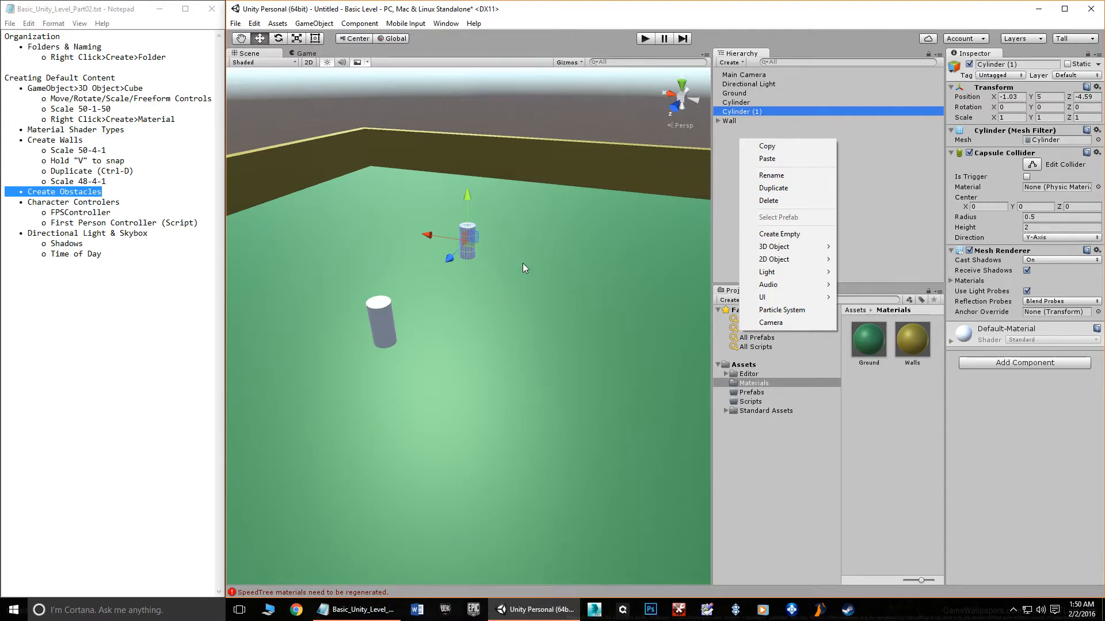
pyautogui.click(347, 24)
pyautogui.moveTo(327, 27)
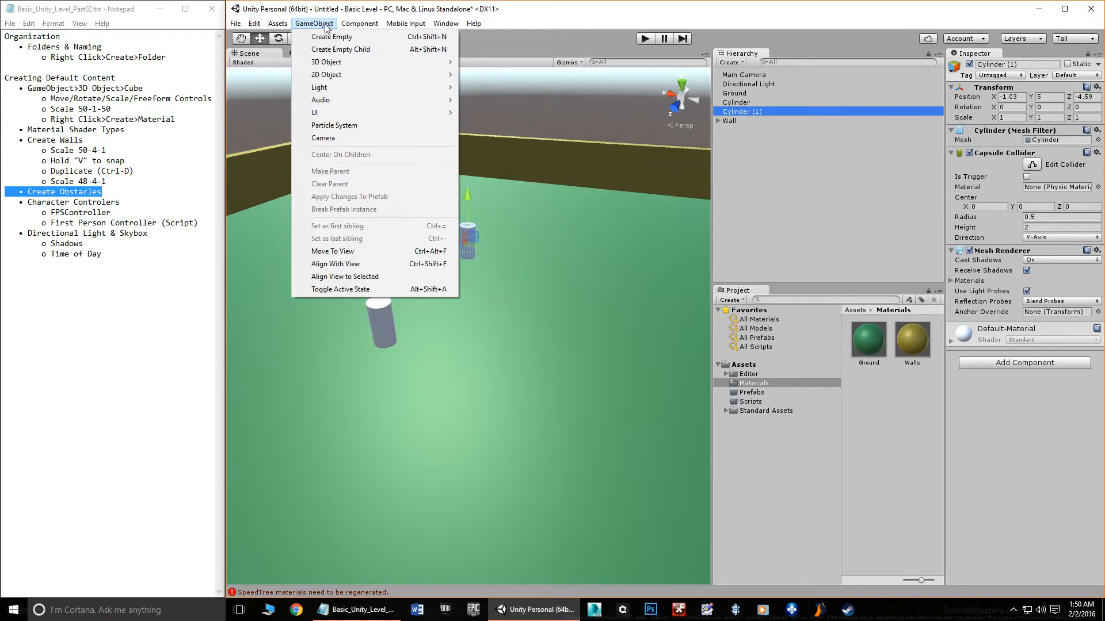
pyautogui.moveTo(347, 62)
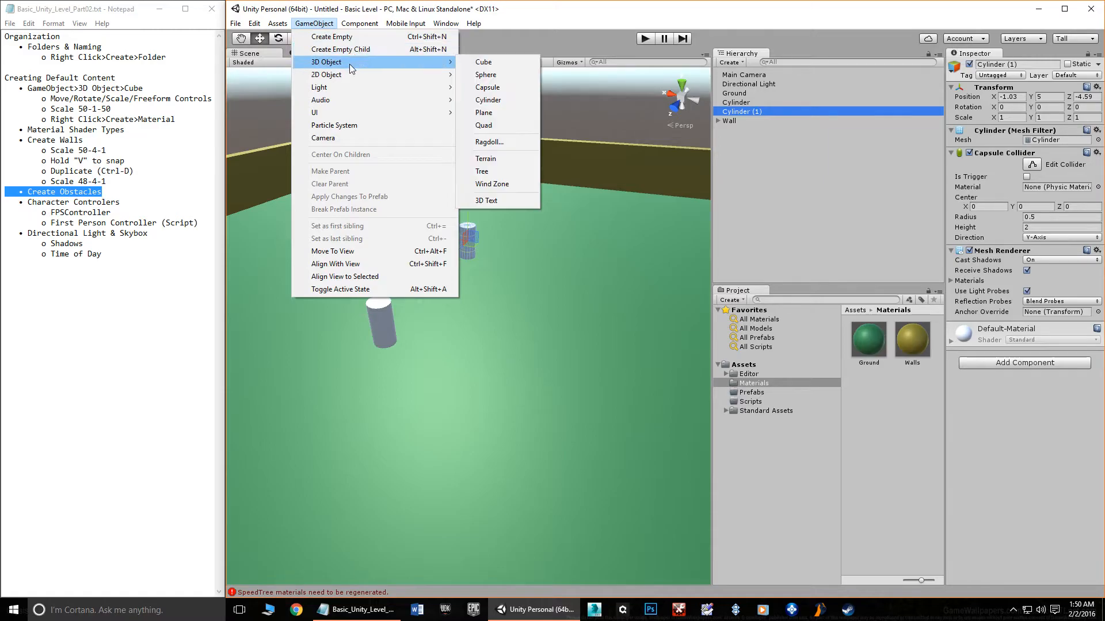
pyautogui.click(510, 67)
# Vertex-snap the new cube onto the ground near the cylinders, at about X -2.97, Y 4.5, Z 8.51
pyautogui.keyDown('alt'); pyautogui.moveTo(505, 271); pyautogui.dragTo(443, 145); pyautogui.keyUp('alt')
pyautogui.press('v')
pyautogui.moveTo(395, 176); pyautogui.dragTo(470, 312)
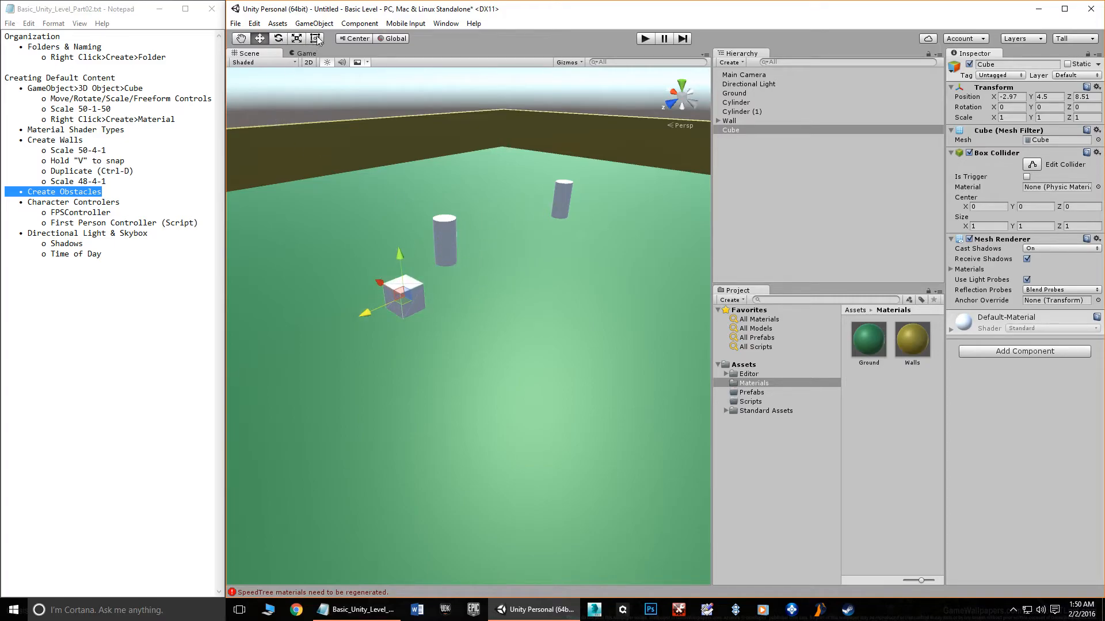
# Scale the new cube into a flat slab, about 7.69 along X and 6 along Z
pyautogui.click(298, 40)
pyautogui.moveTo(378, 279); pyautogui.dragTo(331, 269)
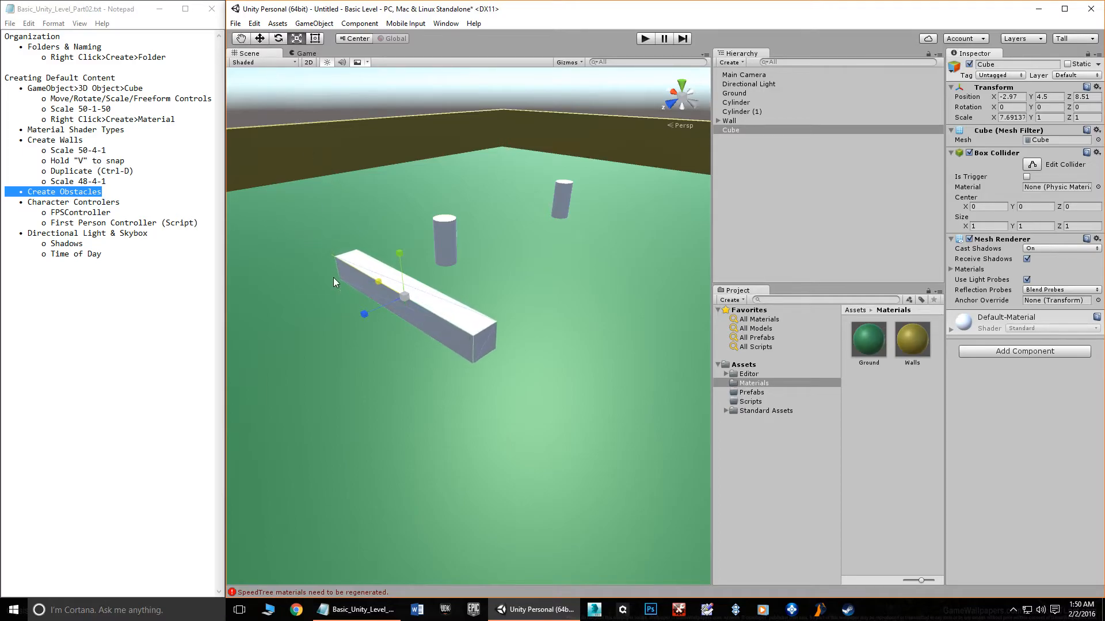
pyautogui.moveTo(361, 319); pyautogui.dragTo(165, 343)
# Move the slab along the Z axis away from the cylinders, to about Z 10.84
pyautogui.click(260, 39)
pyautogui.moveTo(368, 318); pyautogui.dragTo(314, 334)
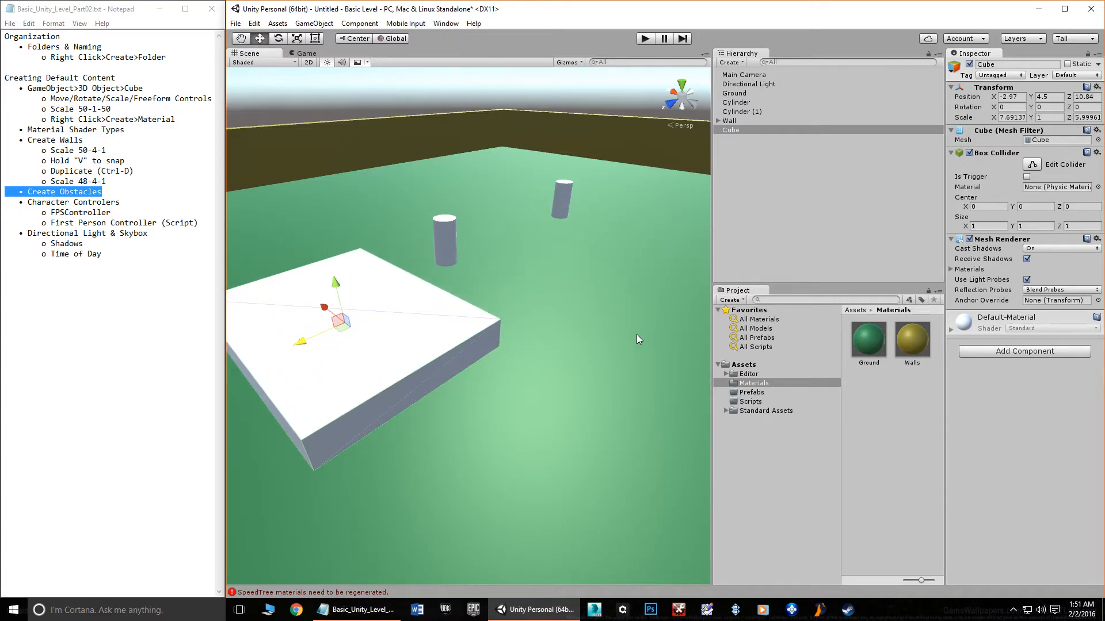
pyautogui.scroll(-5, 637, 333)
pyautogui.scroll(-3, 553, 291)
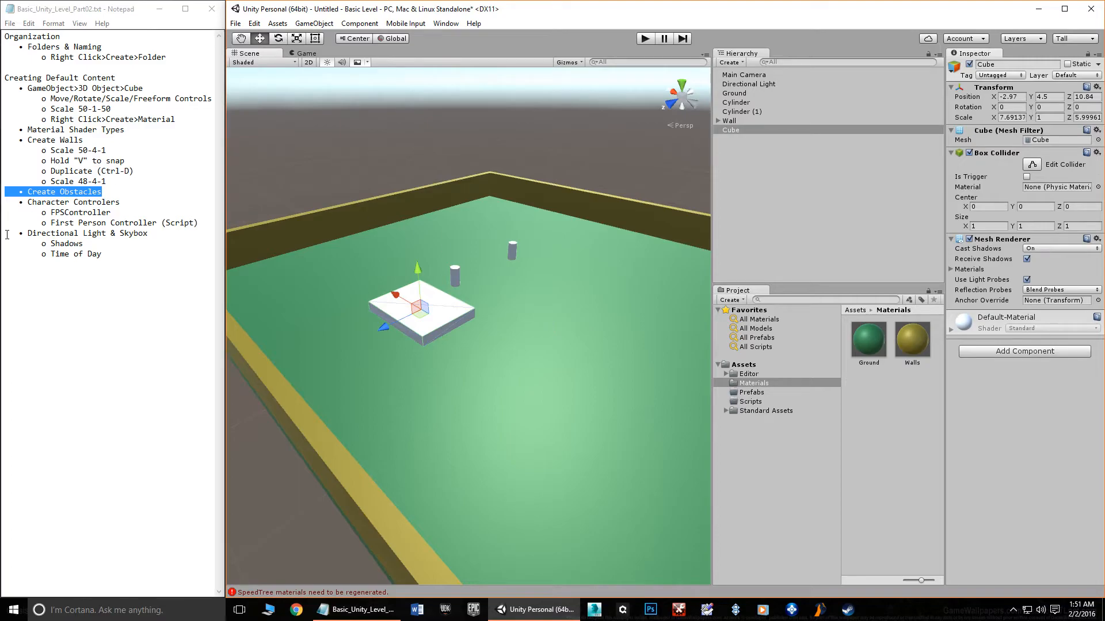
# Switch to the Notepad outline, highlight the "Character Controlers" item, and return to Unity's project assets
pyautogui.click(24, 203)
pyautogui.moveTo(29, 202); pyautogui.dragTo(130, 201)
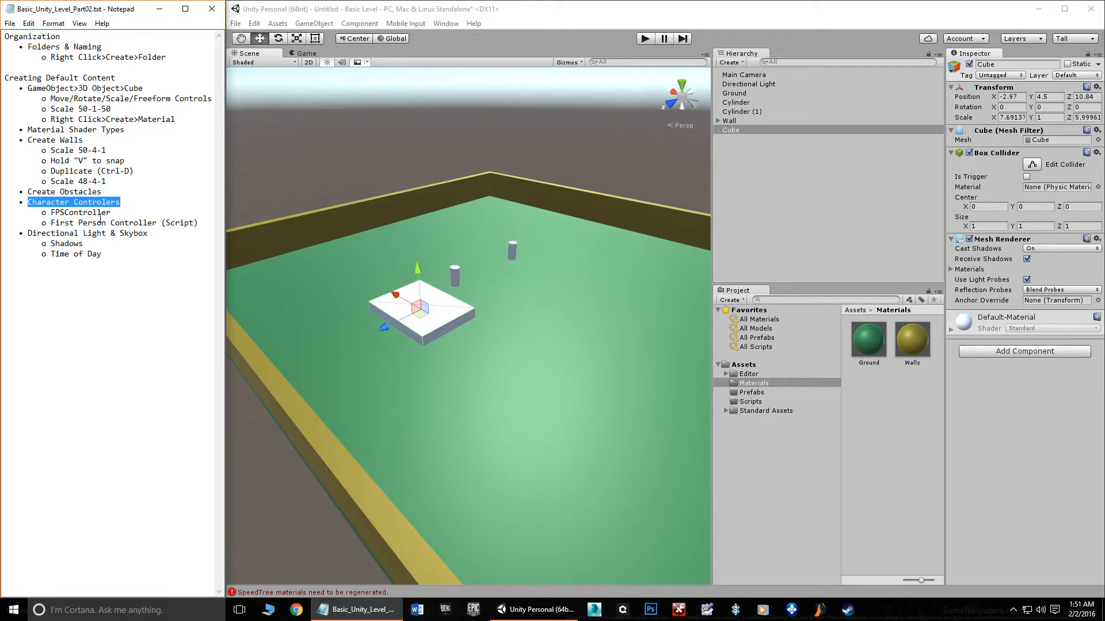
pyautogui.moveTo(228, 279); pyautogui.dragTo(227, 277)
pyautogui.click(746, 442)
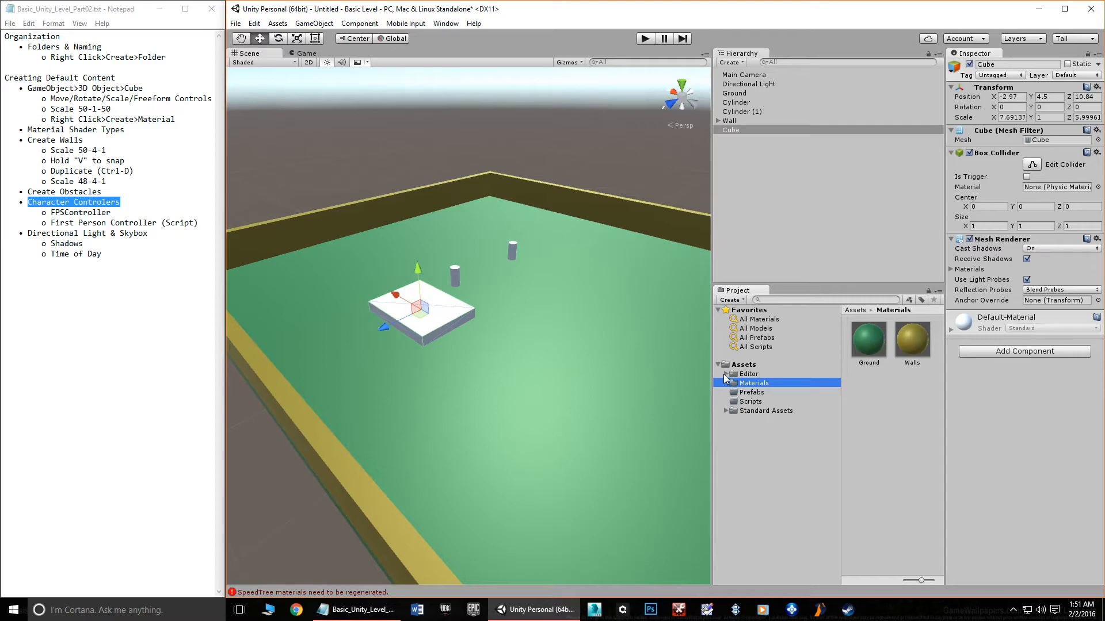
# Place the FPSController prefab from the FirstPersonCharacter standard assets on the ground beside the slab and raise it to Y 5.66
pyautogui.click(726, 411)
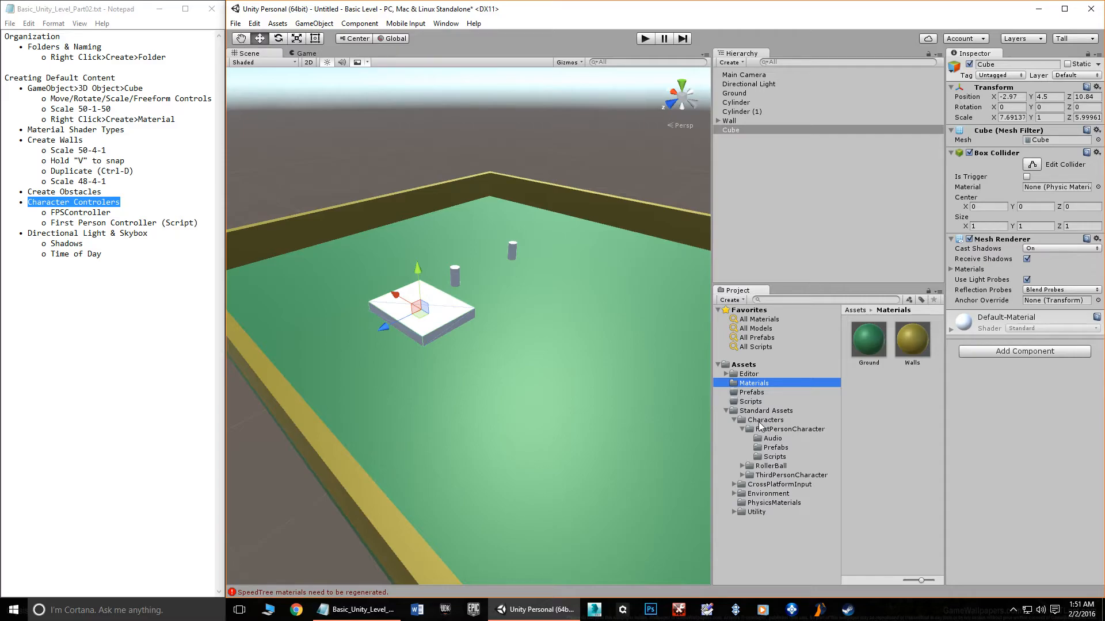
pyautogui.click(808, 433)
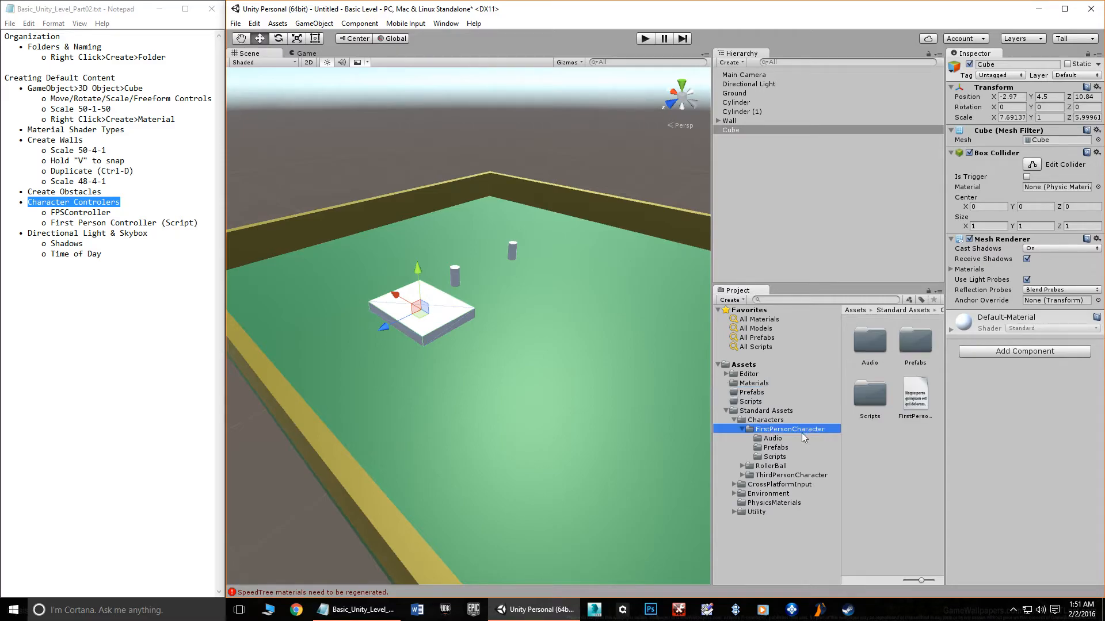
pyautogui.click(774, 448)
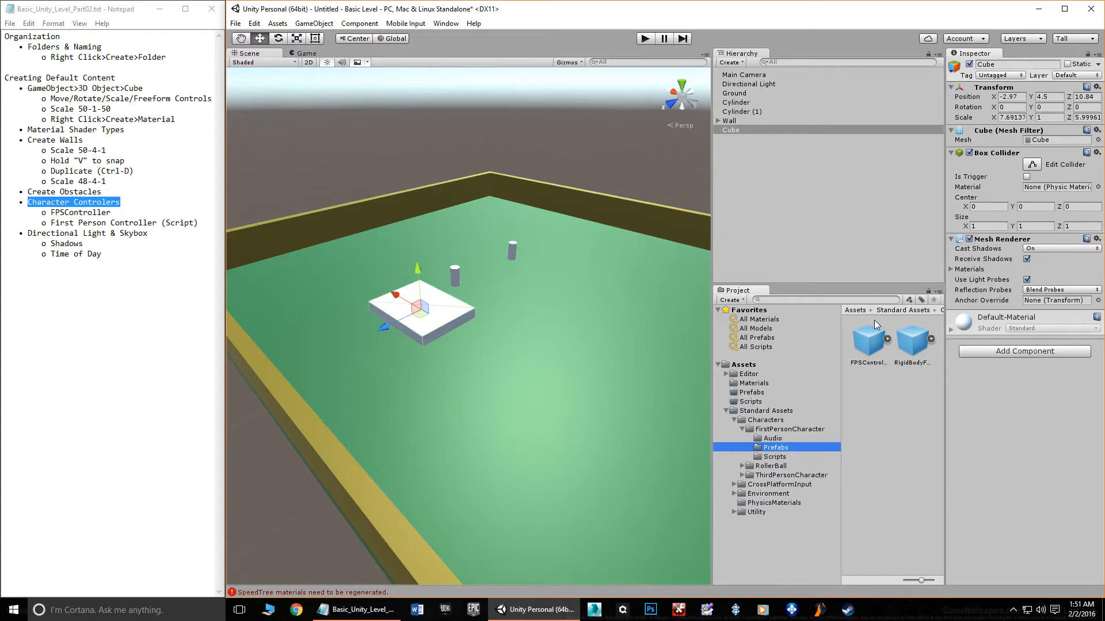
pyautogui.click(876, 362)
pyautogui.moveTo(873, 347); pyautogui.dragTo(524, 326)
pyautogui.press('f')
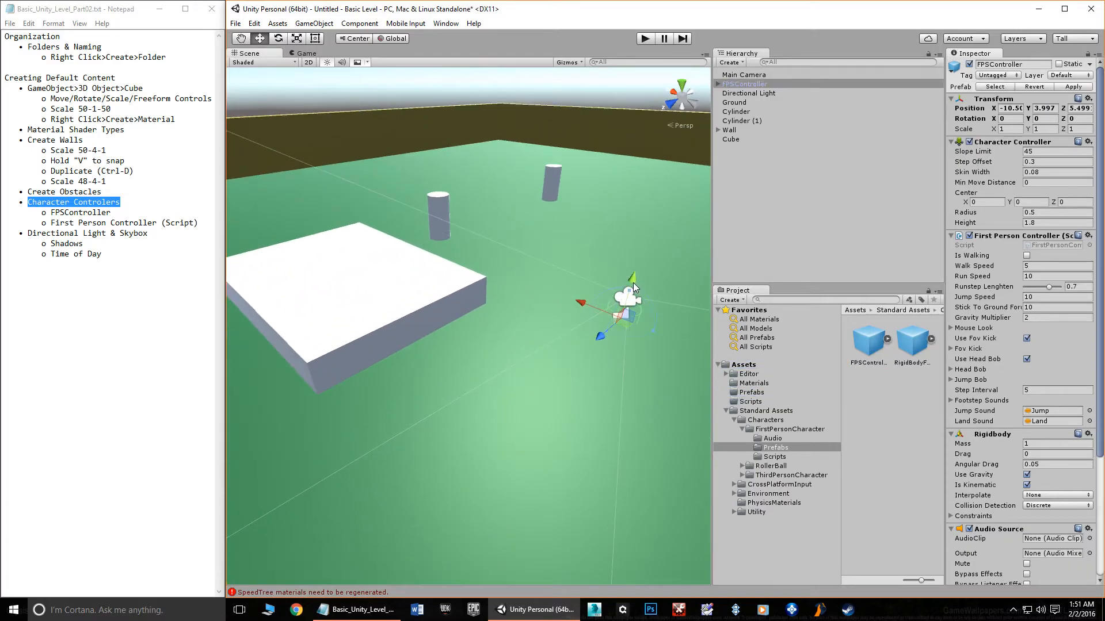
pyautogui.moveTo(633, 278); pyautogui.dragTo(404, 303)
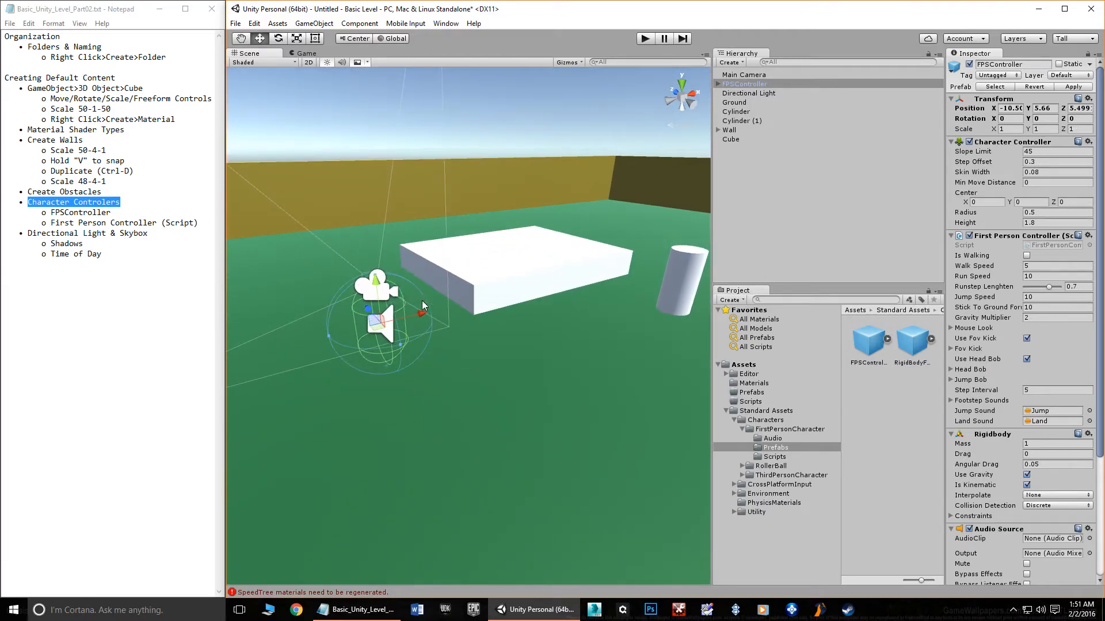
# Expand FPSController in the hierarchy and inspect the Camera component of its FirstPersonCharacter child
pyautogui.click(720, 131)
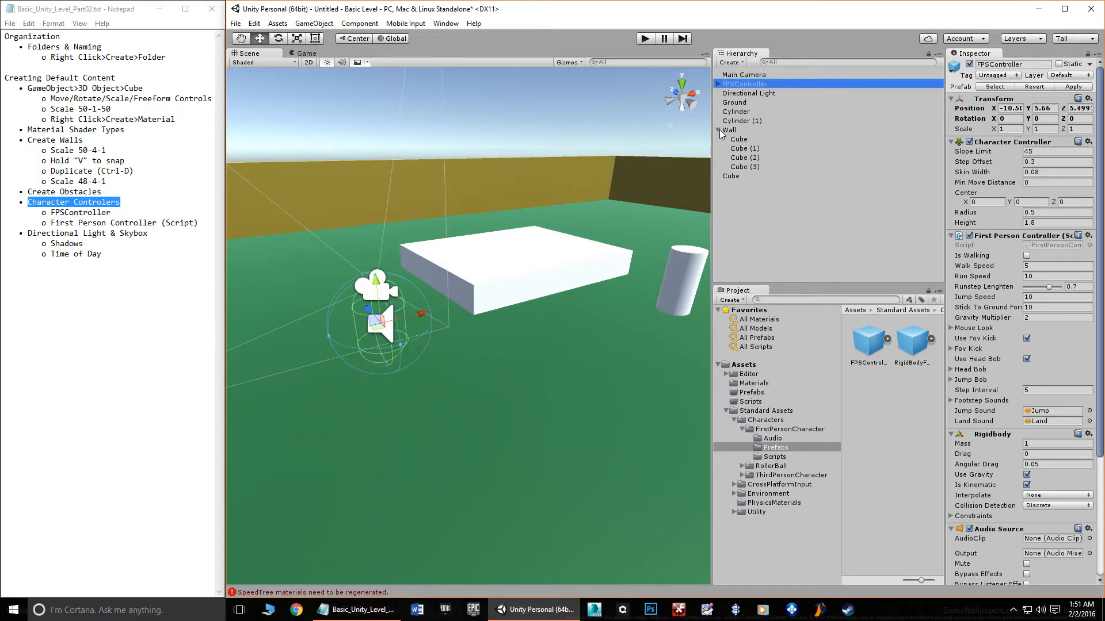
pyautogui.click(719, 130)
pyautogui.click(718, 84)
pyautogui.click(750, 95)
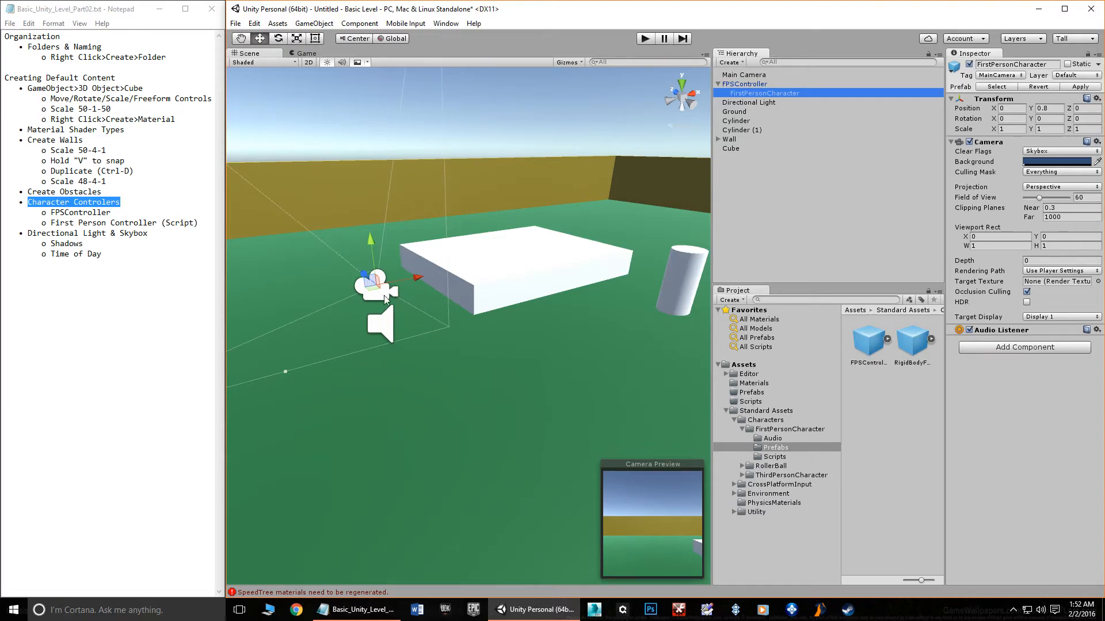
pyautogui.click(951, 145)
pyautogui.click(951, 142)
# Try raising the FirstPersonCharacter camera to Y 1.35 relative to its controller, and undo the move
pyautogui.moveTo(427, 335); pyautogui.dragTo(537, 342, button='middle')
pyautogui.keyDown('alt'); pyautogui.moveTo(537, 343); pyautogui.dragTo(689, 323); pyautogui.keyUp('alt')
pyautogui.moveTo(633, 193); pyautogui.dragTo(634, 177)
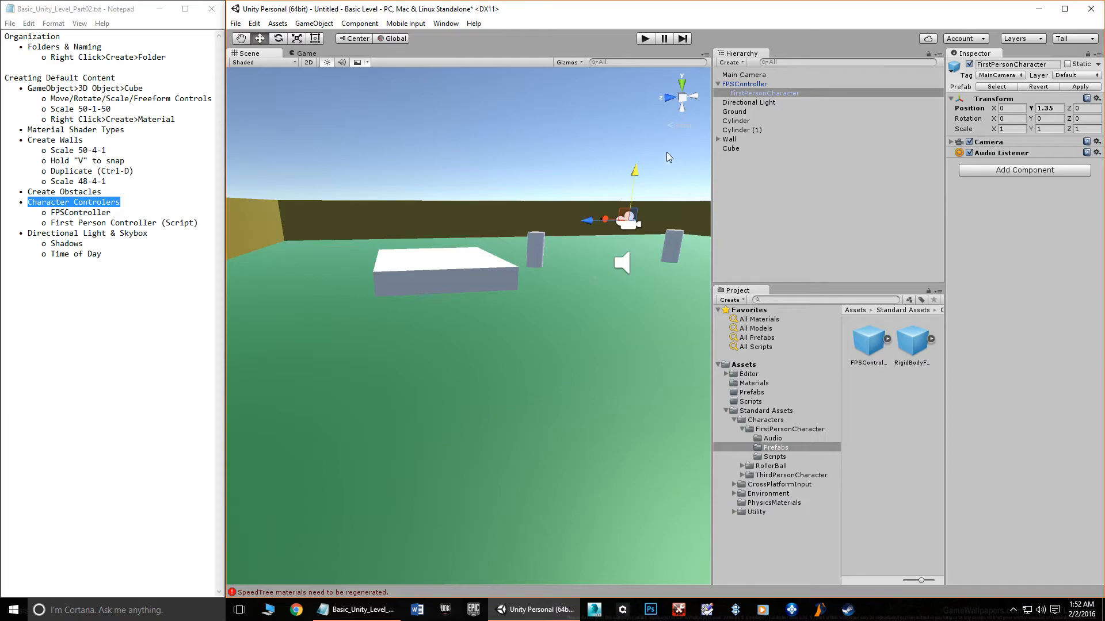
pyautogui.hotkey('ctrl', 'z')
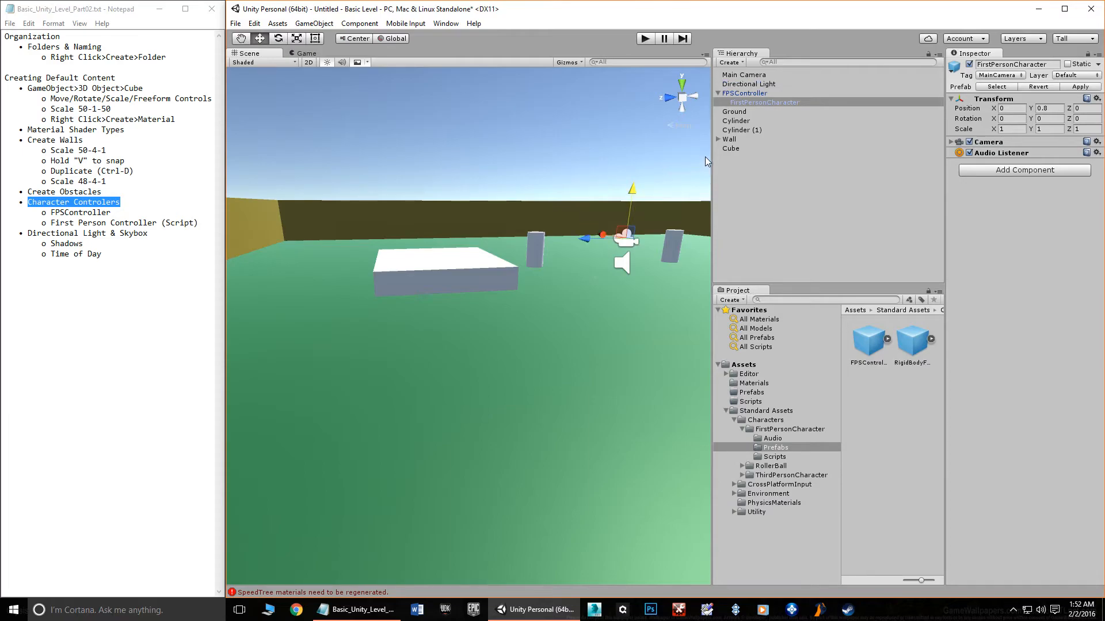
# Preview the controller's camera in the Game view, delete the Main Camera object, and return to the Scene view
pyautogui.click(740, 94)
pyautogui.keyDown('alt'); pyautogui.moveTo(594, 307); pyautogui.dragTo(496, 353); pyautogui.keyUp('alt')
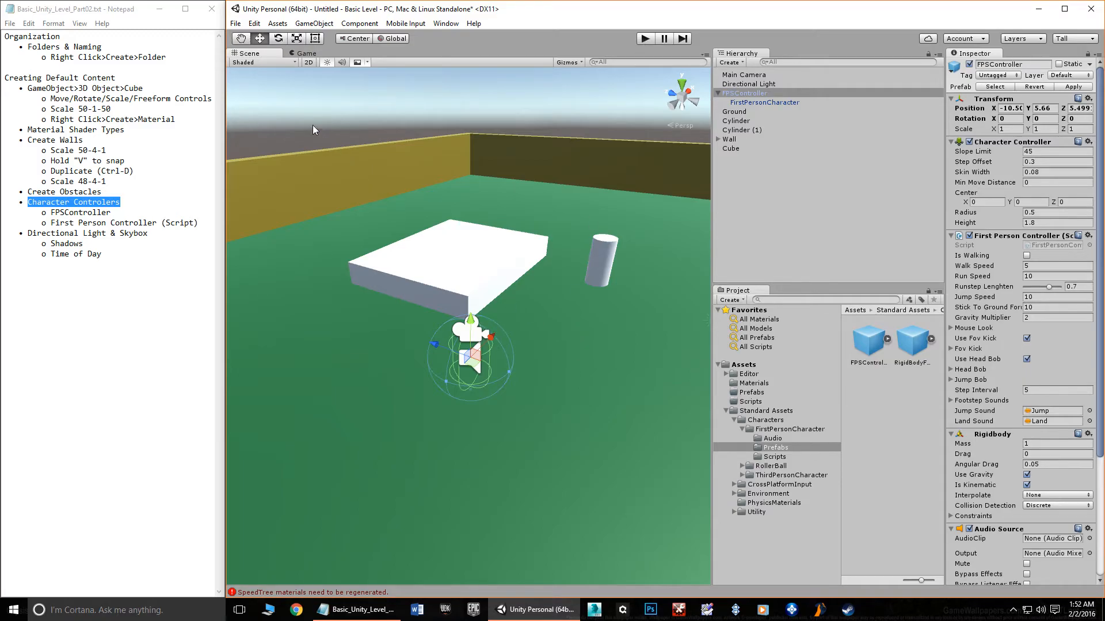
pyautogui.click(305, 54)
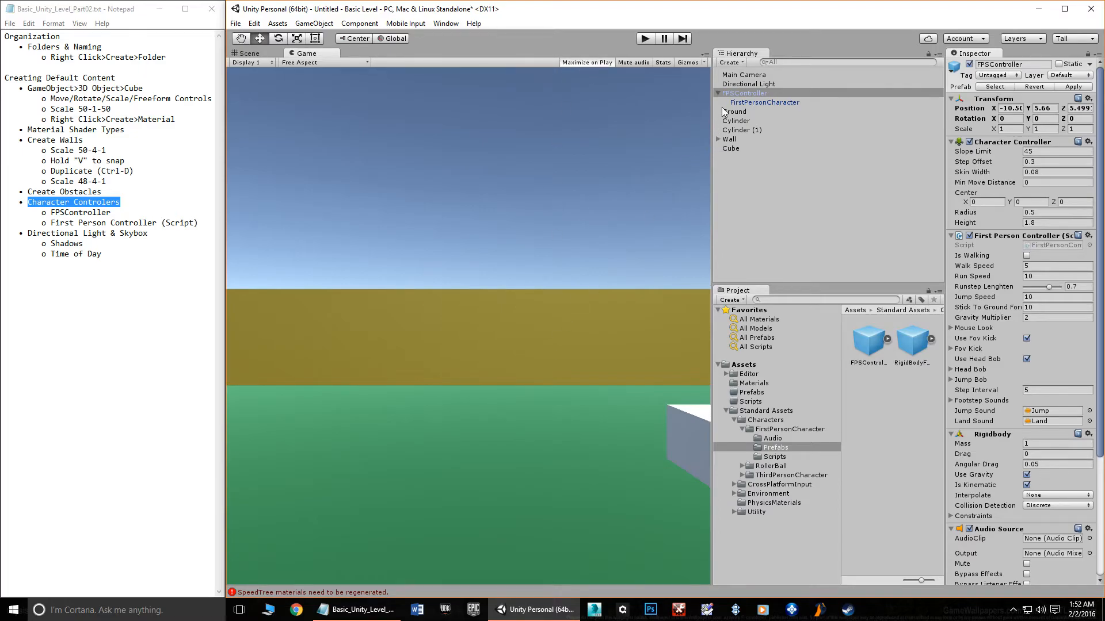
pyautogui.click(742, 75)
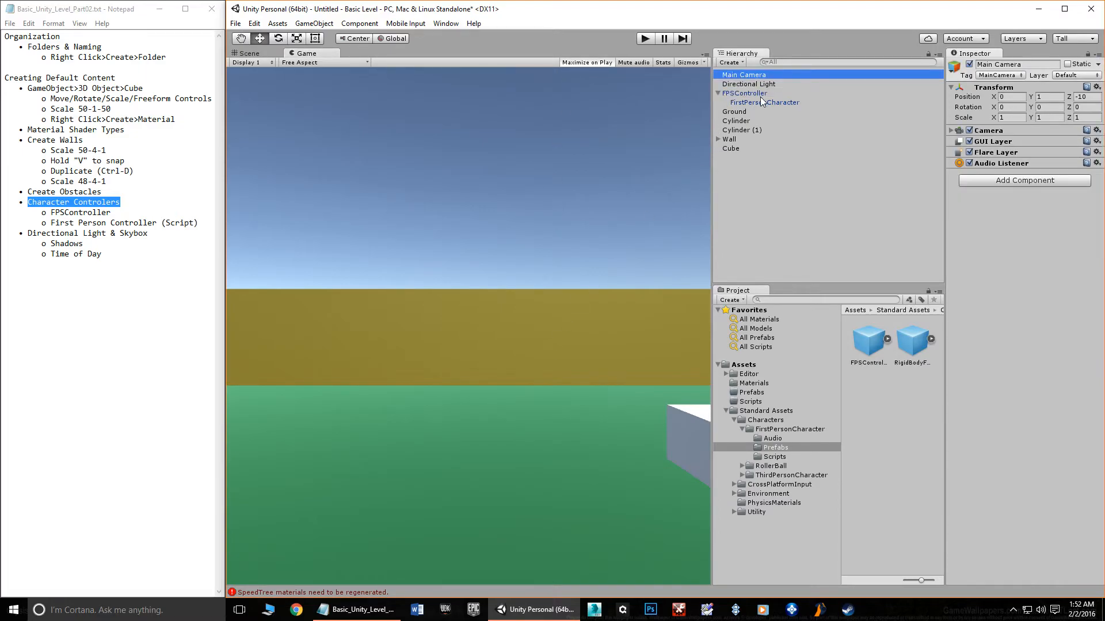
pyautogui.press('Delete')
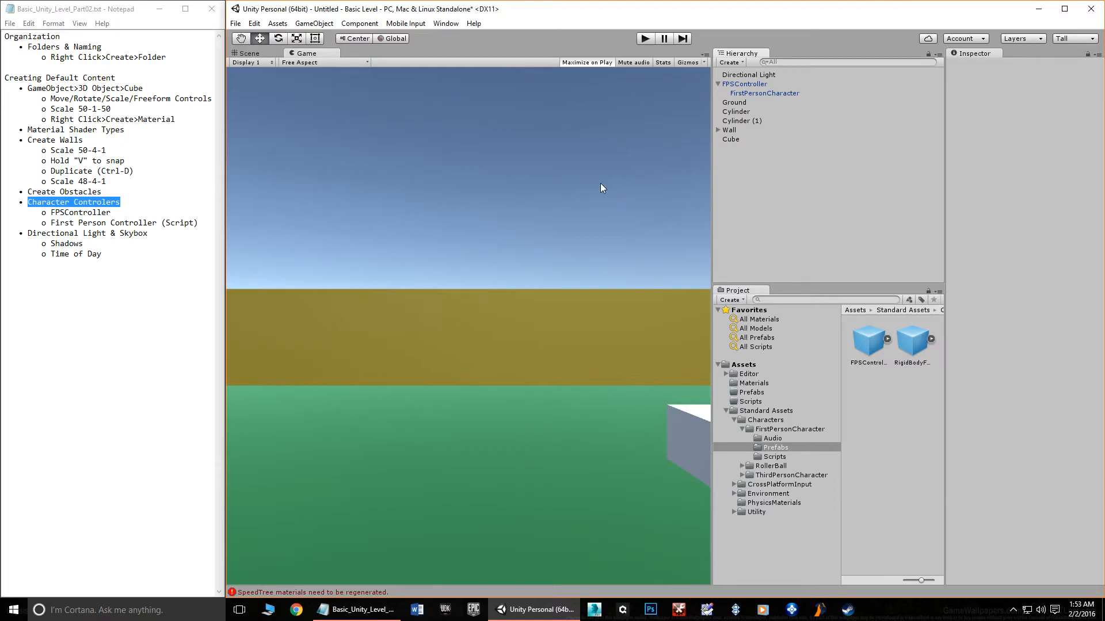
pyautogui.click(254, 54)
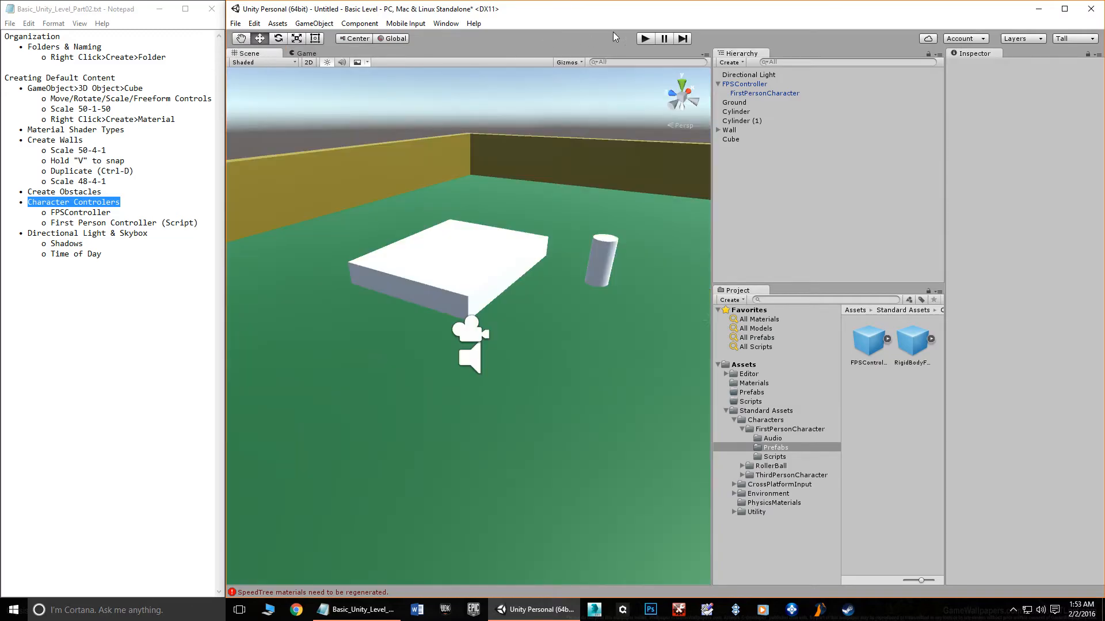
# Playtest the level by walking and jumping around the slab, cylinders and walls, look up at the sky, and stop the playtest
pyautogui.click(647, 39)
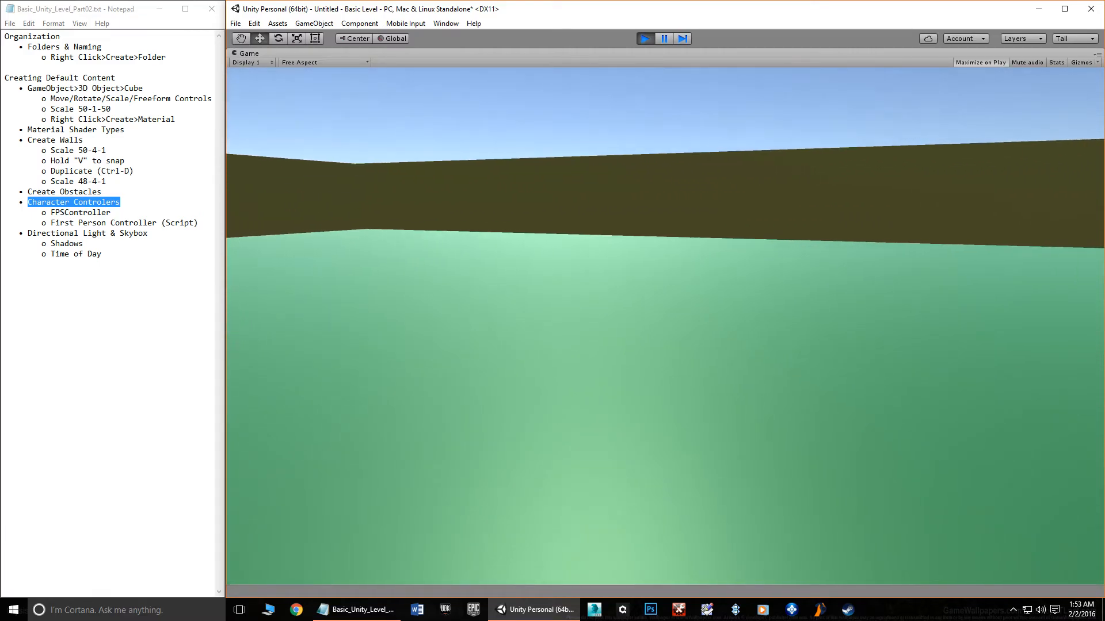
pyautogui.press('w')
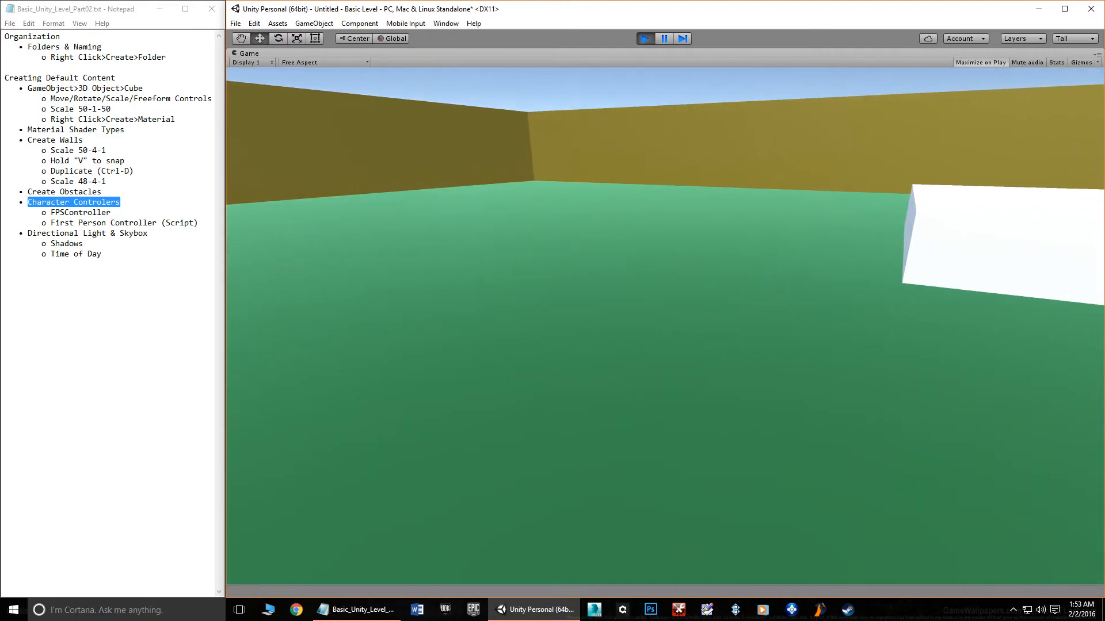
pyautogui.press('w')
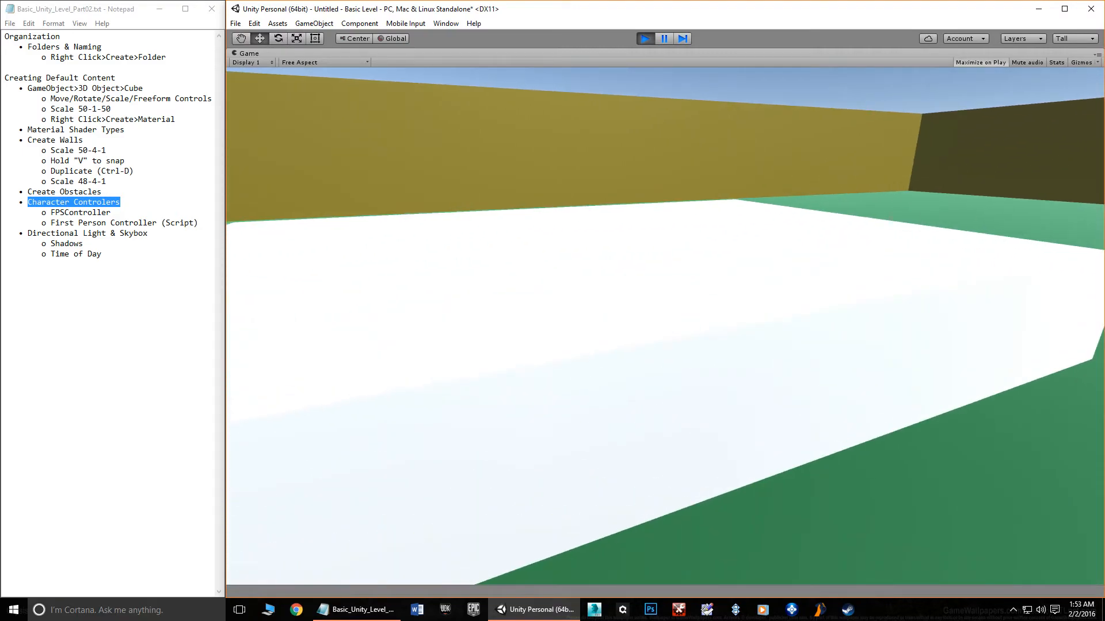
pyautogui.press('w')
pyautogui.press('s')
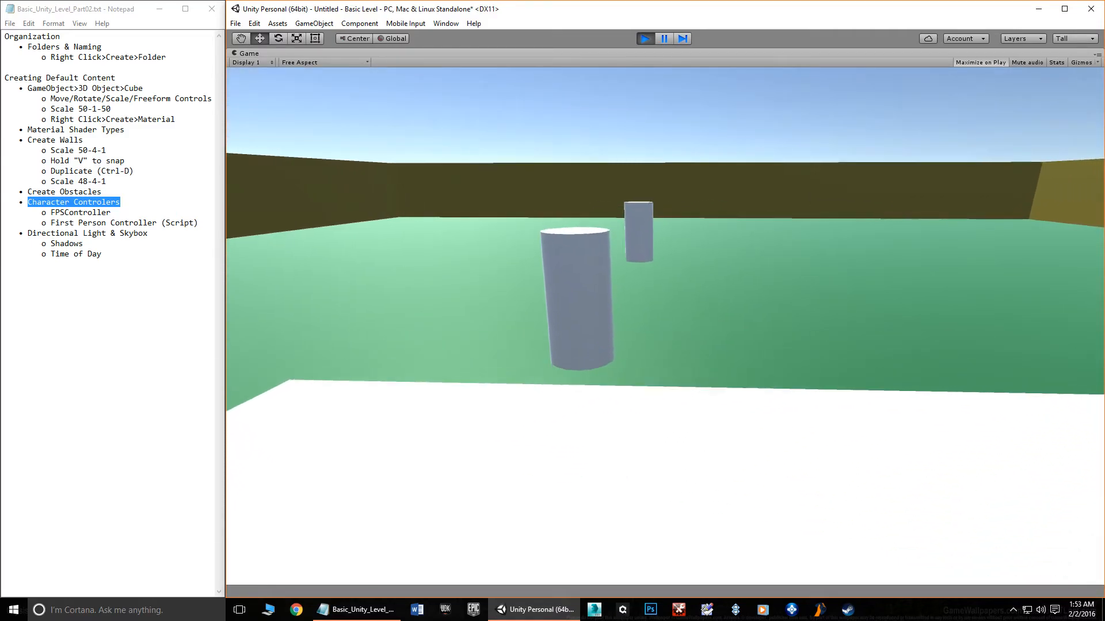
pyautogui.press('w')
pyautogui.press('space')
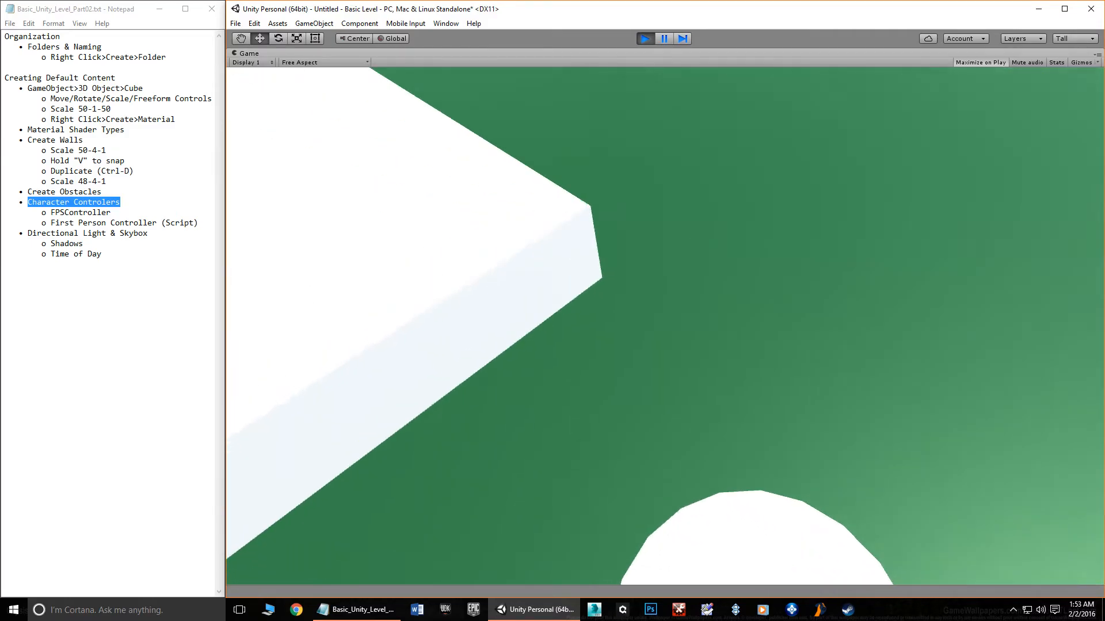
pyautogui.press('w')
pyautogui.press('space')
pyautogui.press('w')
pyautogui.press('w')
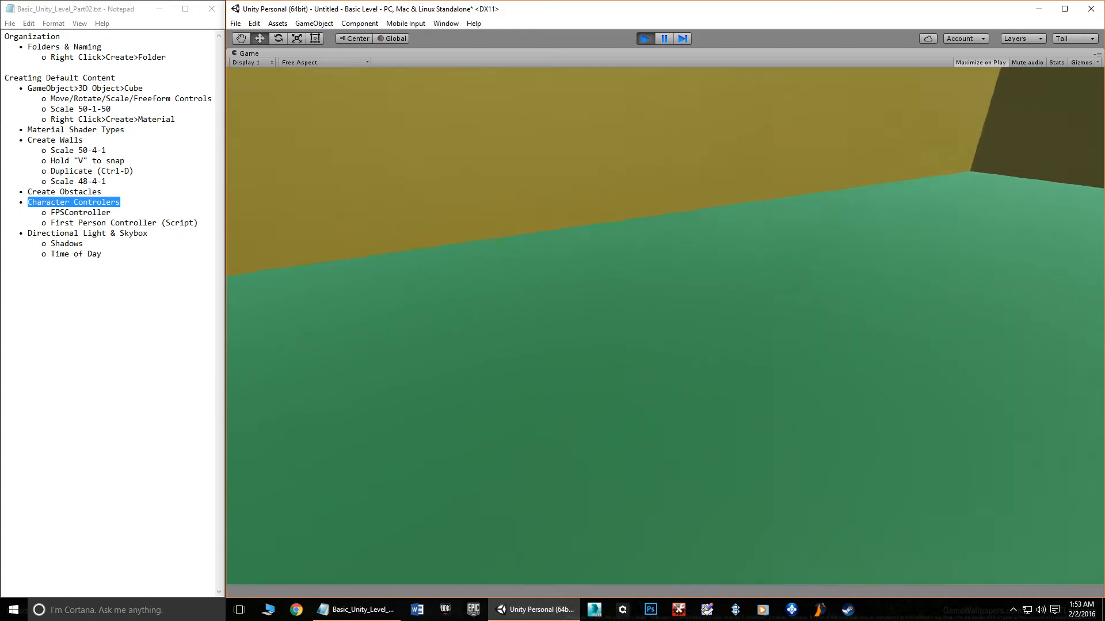
pyautogui.press('w')
pyautogui.press('w')
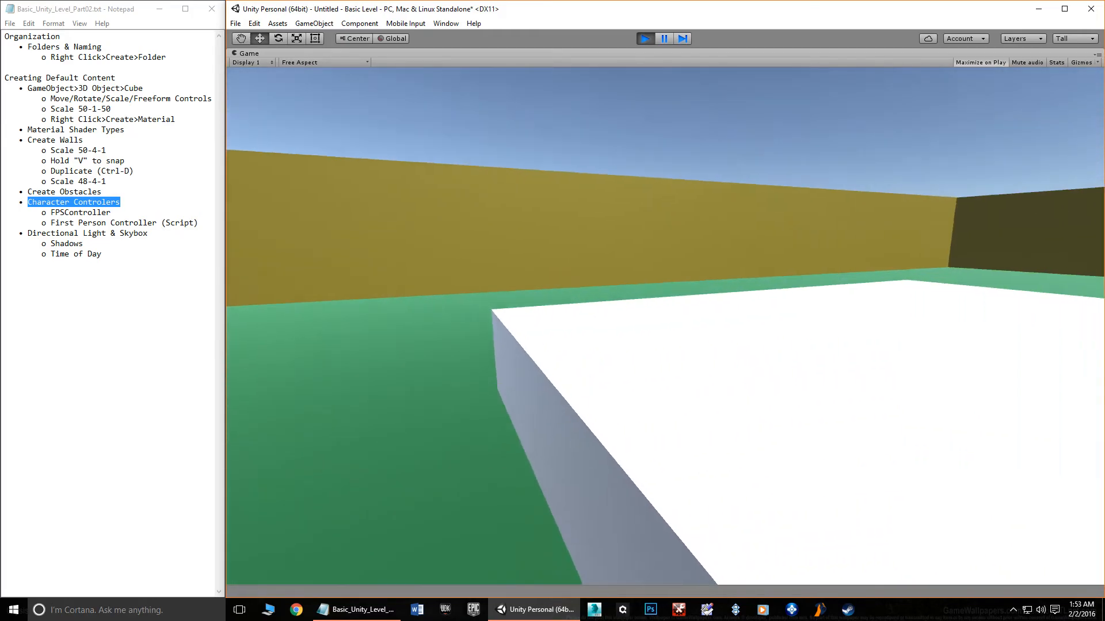
pyautogui.press('w')
pyautogui.press('w')
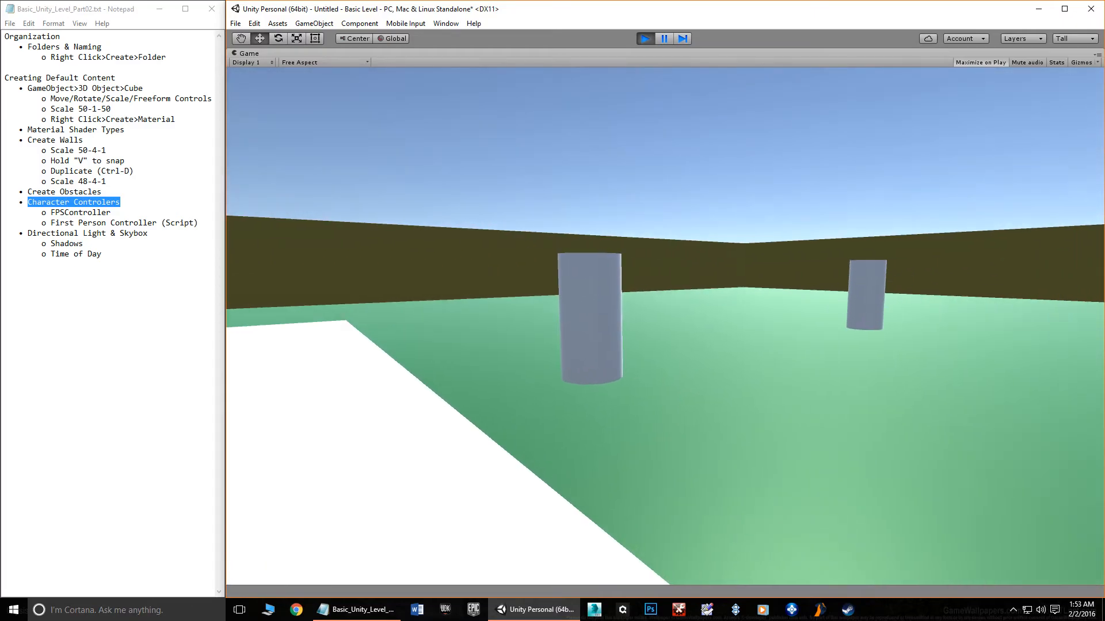
pyautogui.press('w')
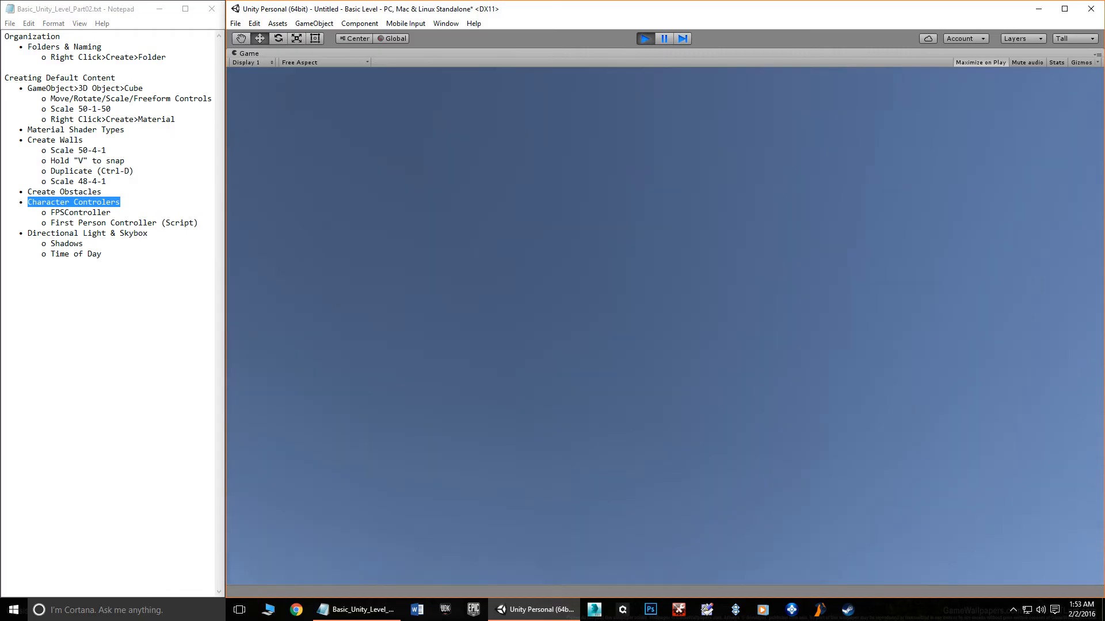
pyautogui.press('w')
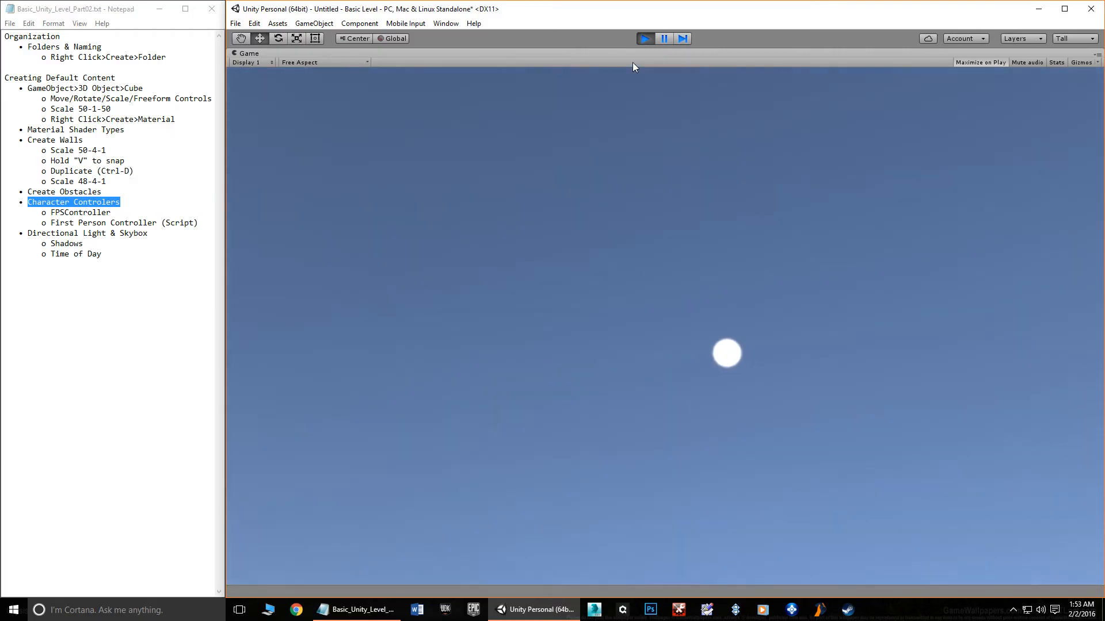
pyautogui.click(645, 39)
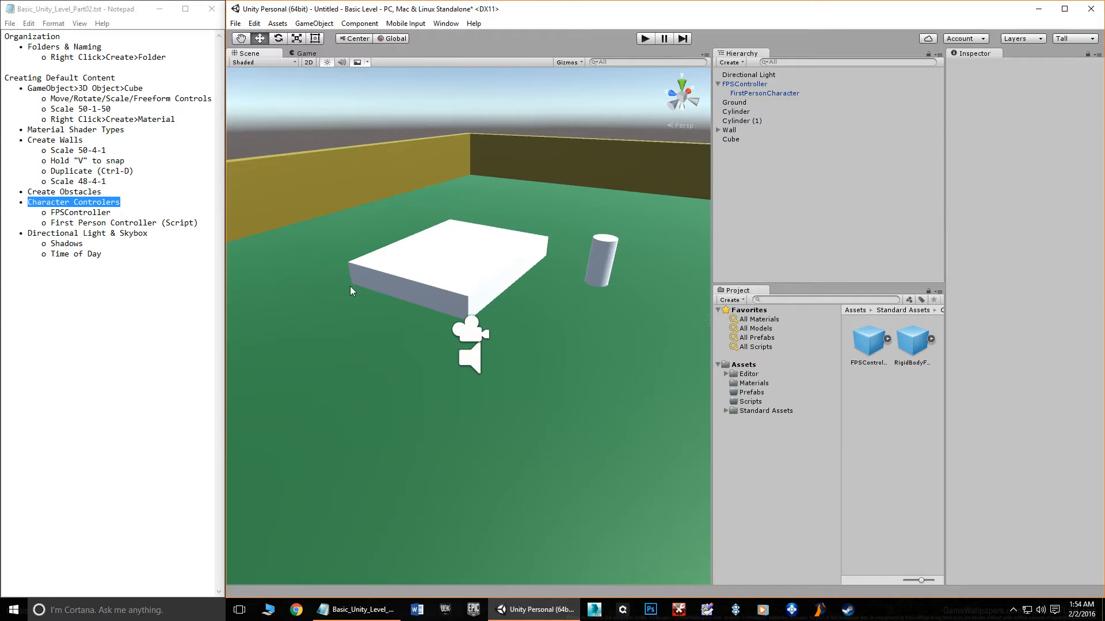
# Switch to the Notepad outline, highlight the "First Person Controller (Script)" item, and return to Unity's scene
pyautogui.moveTo(486, 280); pyautogui.dragTo(383, 320, button='middle')
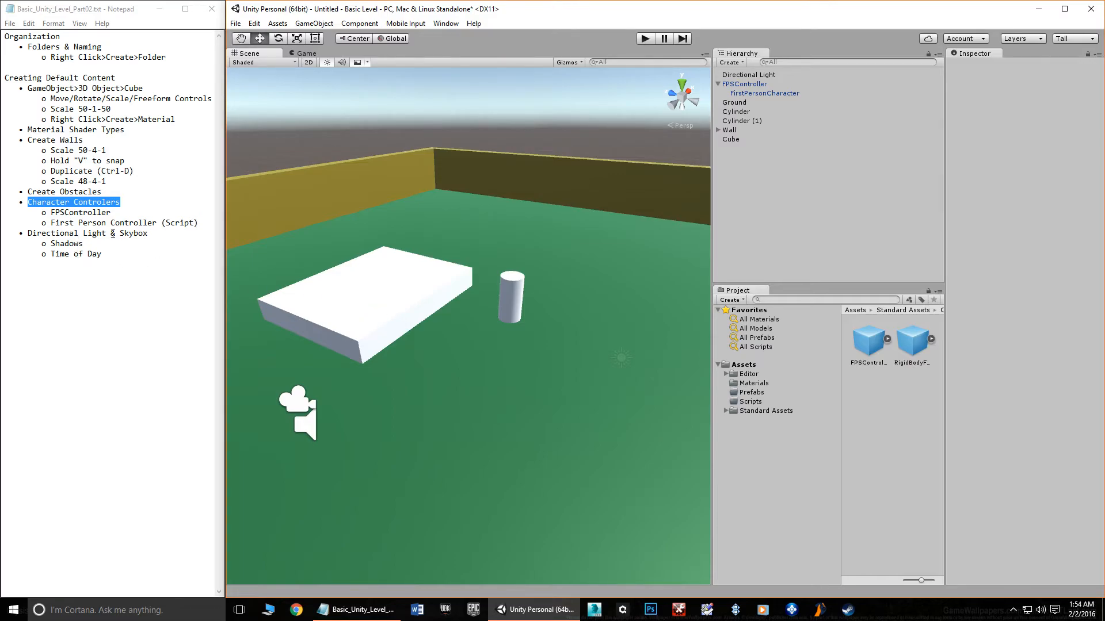
pyautogui.moveTo(54, 224); pyautogui.dragTo(201, 224)
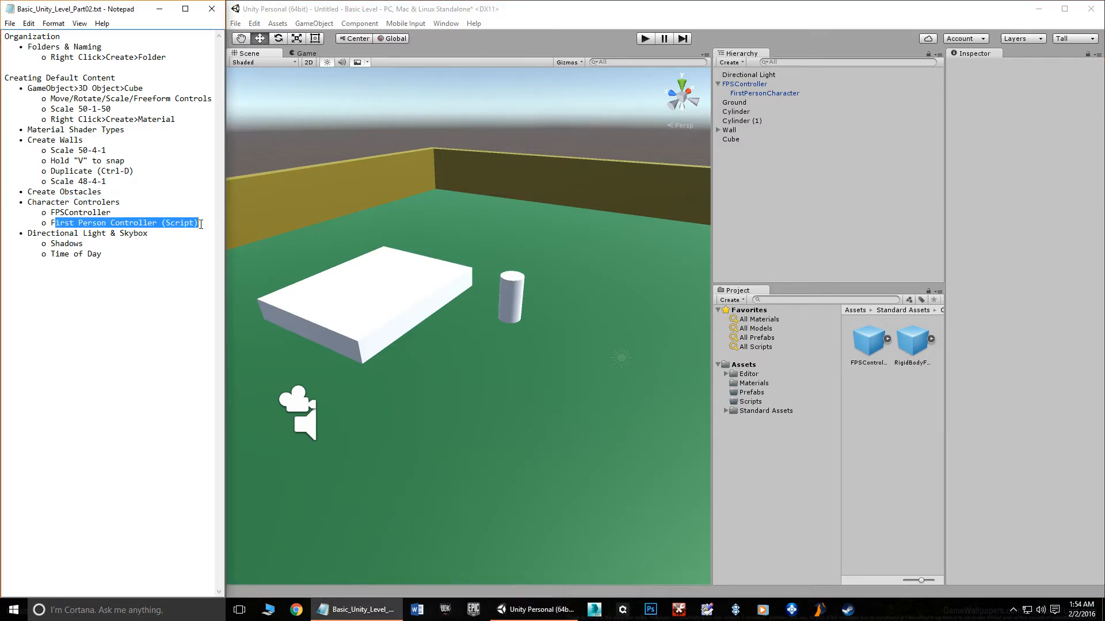
pyautogui.click(93, 235)
pyautogui.click(447, 288)
pyautogui.scroll(-5, 446, 288)
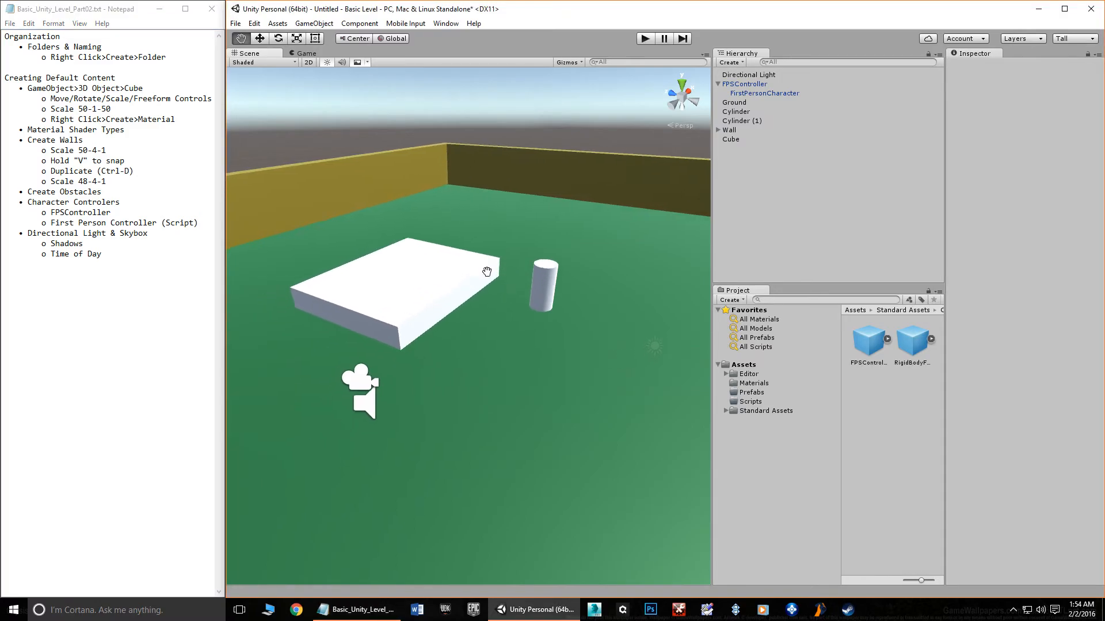
pyautogui.scroll(2, 493, 343)
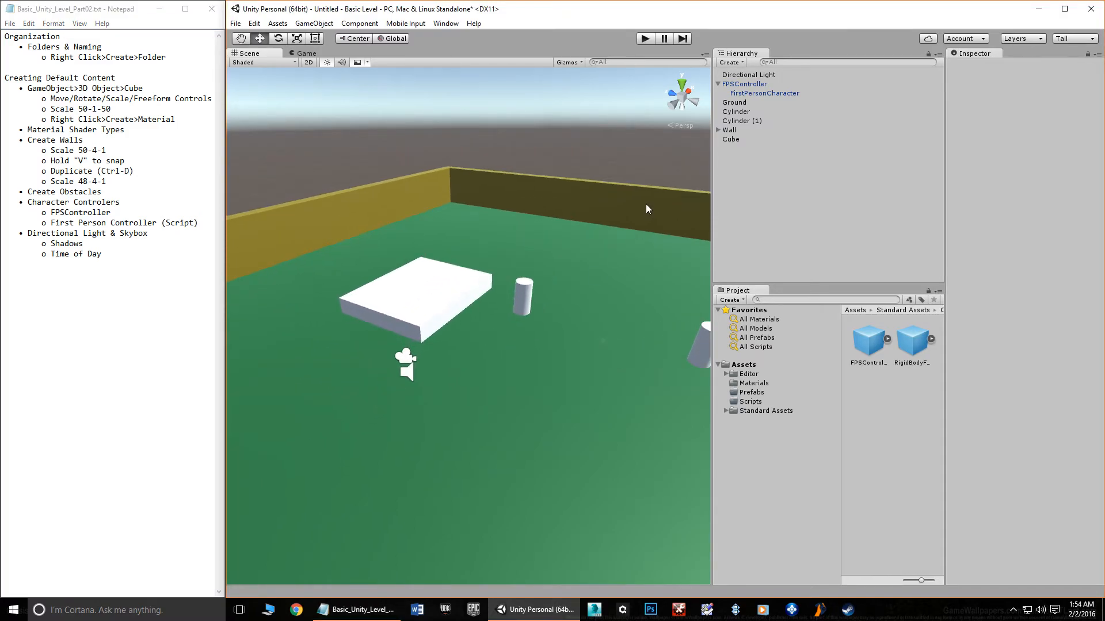
# Raise the Directional Light high above the walled level to Y 17.21
pyautogui.click(743, 76)
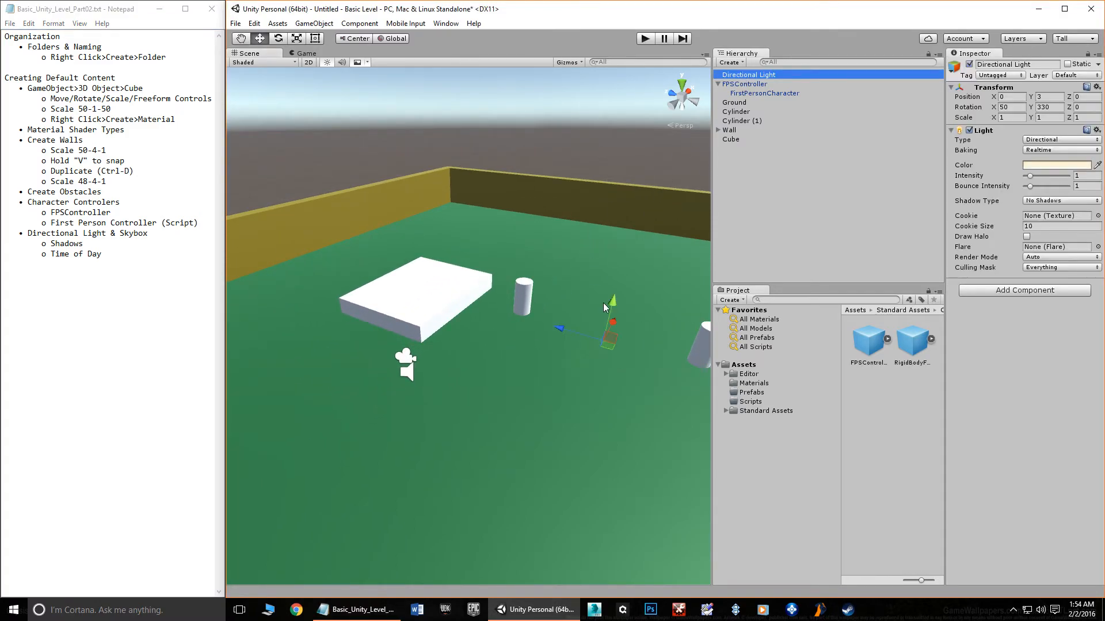
pyautogui.click(614, 307)
pyautogui.moveTo(611, 303); pyautogui.dragTo(639, 157)
pyautogui.moveTo(639, 157); pyautogui.dragTo(528, 246, button='middle')
pyautogui.moveTo(539, 155); pyautogui.dragTo(547, 87)
pyautogui.scroll(-4, 559, 170)
# Rotate the Directional Light to about X 25.5, Y 200.9, Z -146.8
pyautogui.keyDown('alt'); pyautogui.moveTo(527, 271); pyautogui.dragTo(345, 188); pyautogui.keyUp('alt')
pyautogui.click(278, 39)
pyautogui.moveTo(516, 217); pyautogui.dragTo(342, 126)
pyautogui.moveTo(440, 191); pyautogui.dragTo(500, 184, button='middle')
pyautogui.keyDown('alt'); pyautogui.moveTo(409, 193); pyautogui.dragTo(380, 185); pyautogui.keyUp('alt')
pyautogui.moveTo(593, 211); pyautogui.dragTo(545, 253)
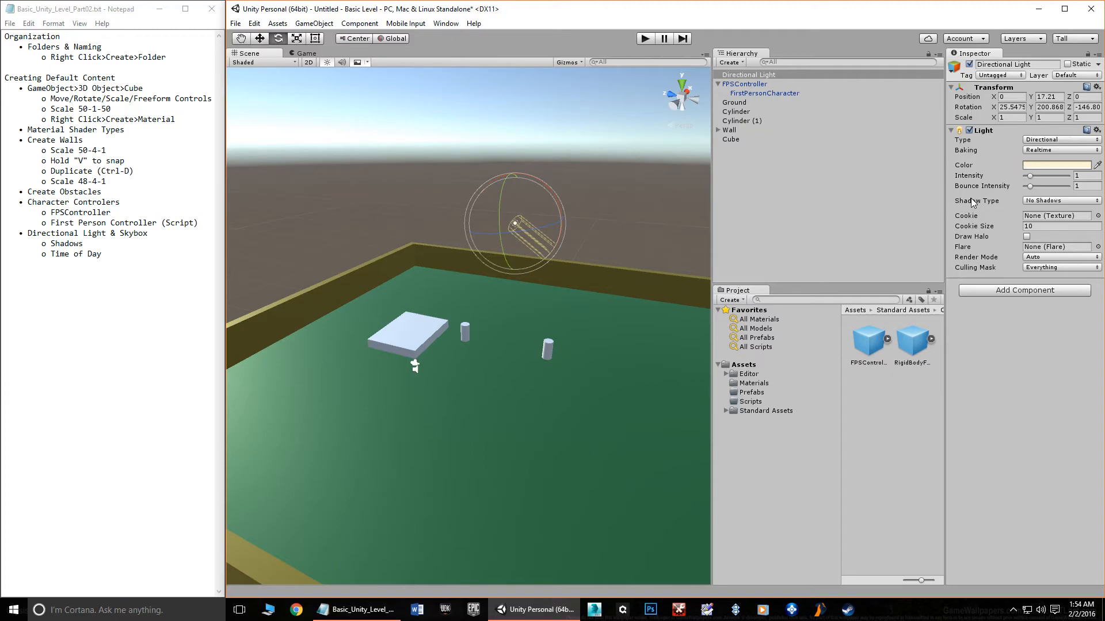
# Set the Directional Light's shadow type to Hard Shadows and examine the shadows around the slab and cylinders
pyautogui.click(1040, 202)
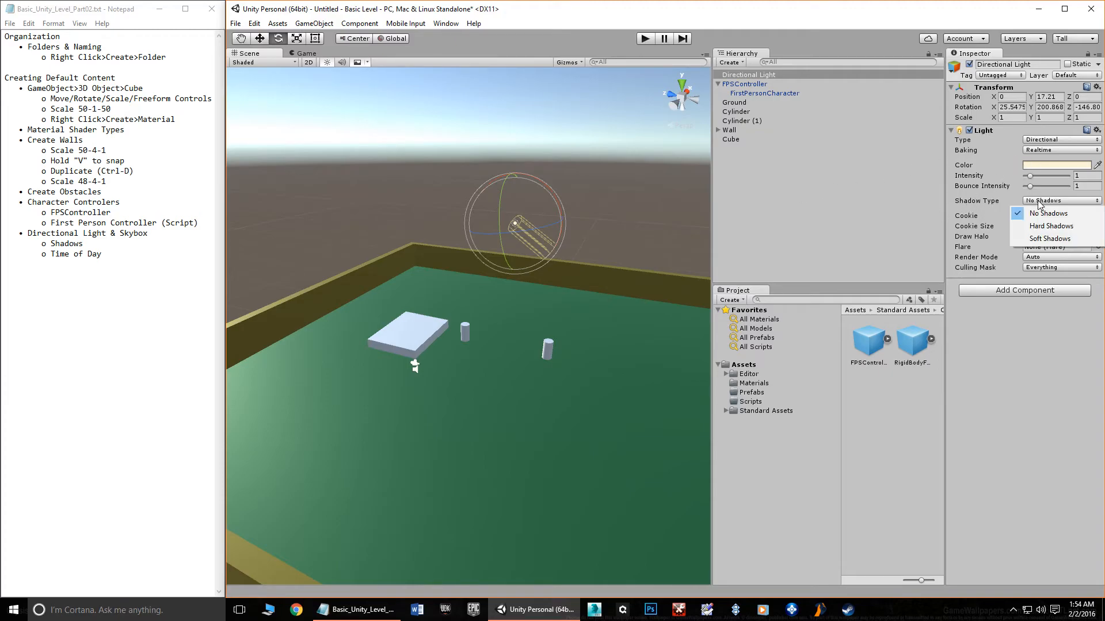
pyautogui.click(1051, 230)
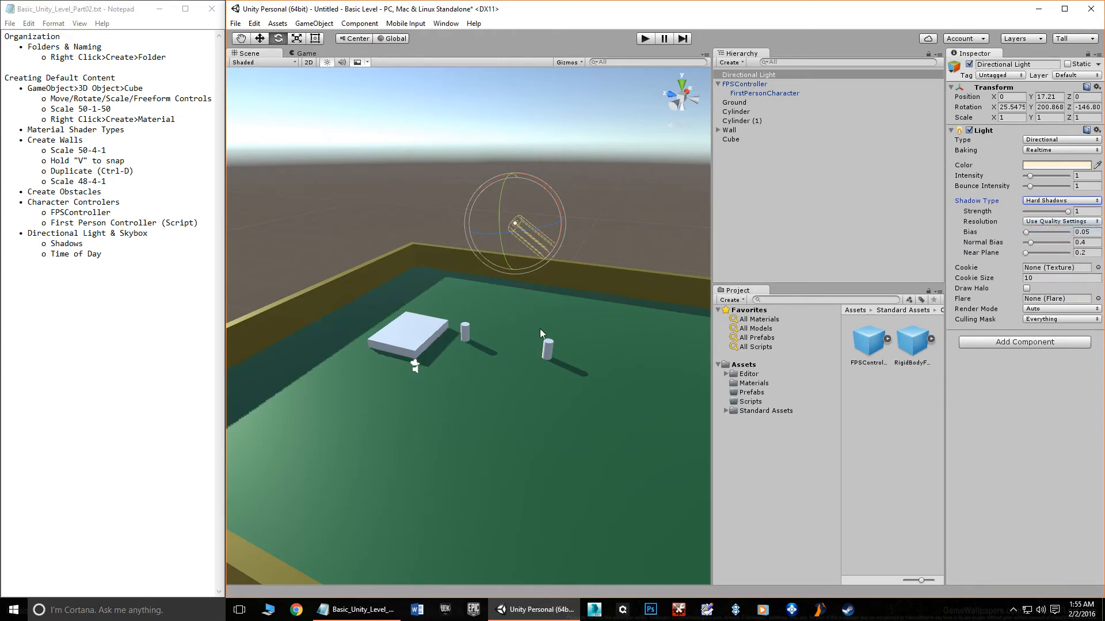
pyautogui.moveTo(662, 276); pyautogui.dragTo(353, 362, button='middle')
pyautogui.scroll(5, 465, 322)
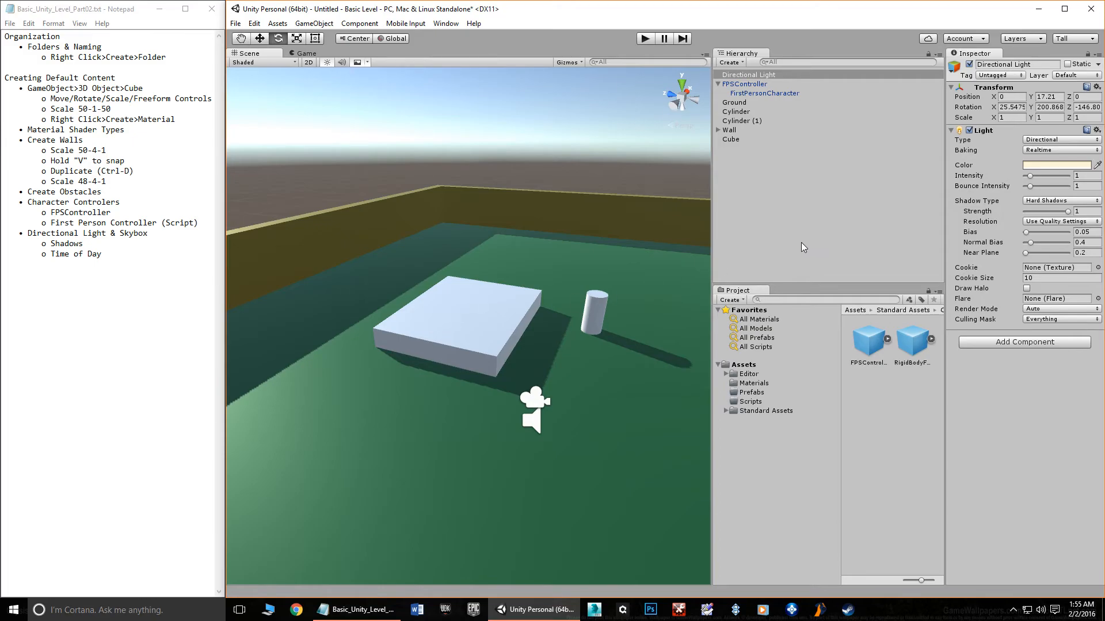
pyautogui.moveTo(542, 275); pyautogui.dragTo(420, 285, button='middle')
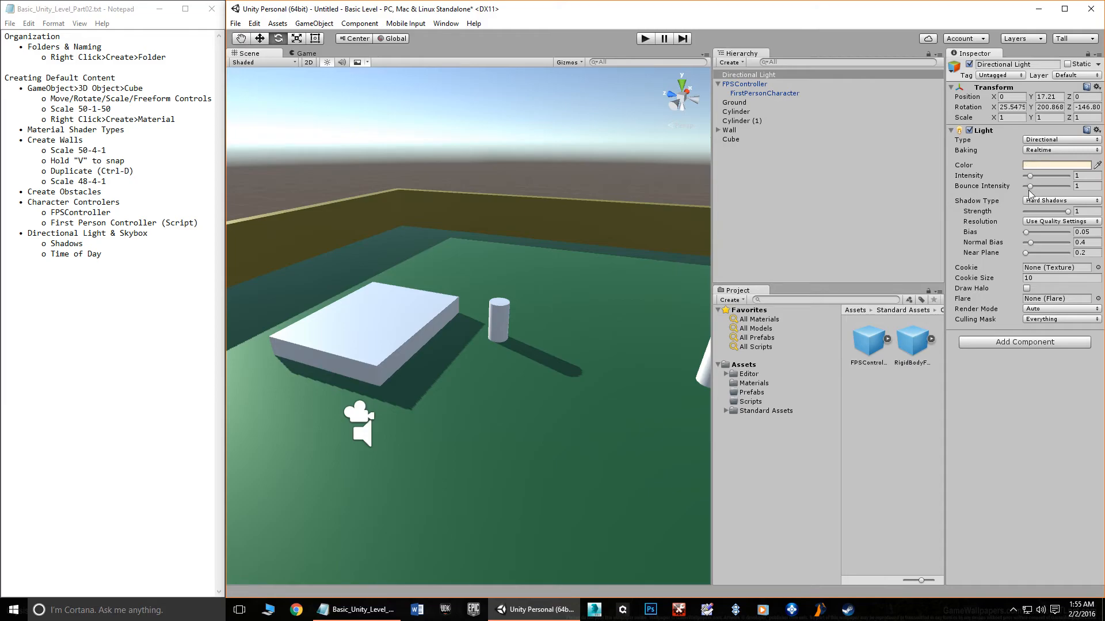
# Set the Directional Light's shadow type to Soft Shadows and view the result across the walled level
pyautogui.click(1053, 205)
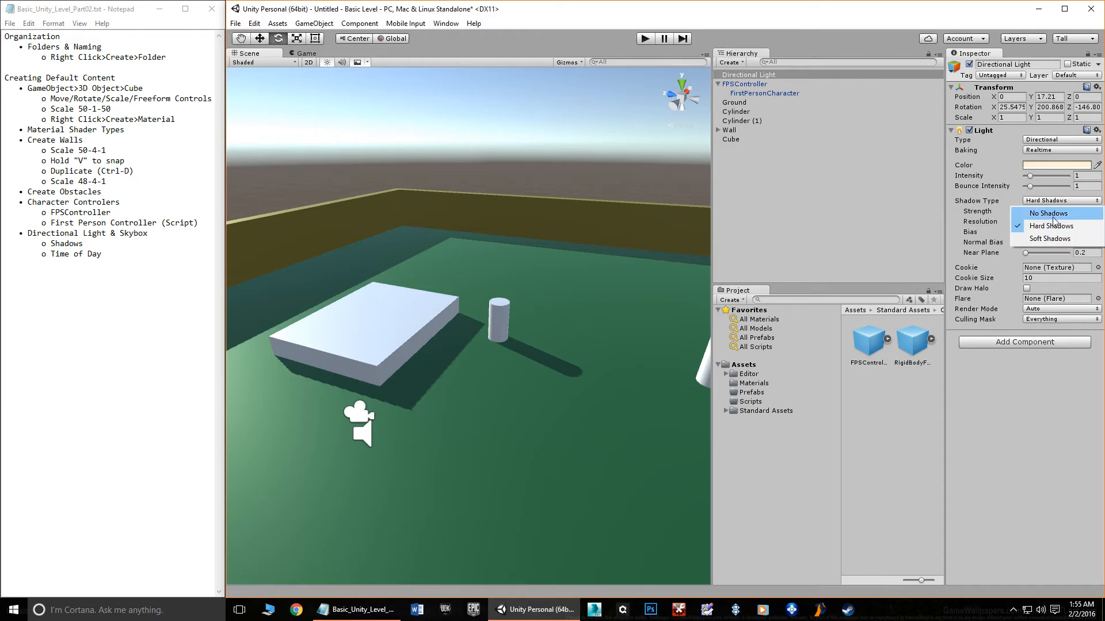
pyautogui.click(1053, 241)
pyautogui.moveTo(455, 345); pyautogui.dragTo(586, 318, button='middle')
pyautogui.scroll(-10, 602, 328)
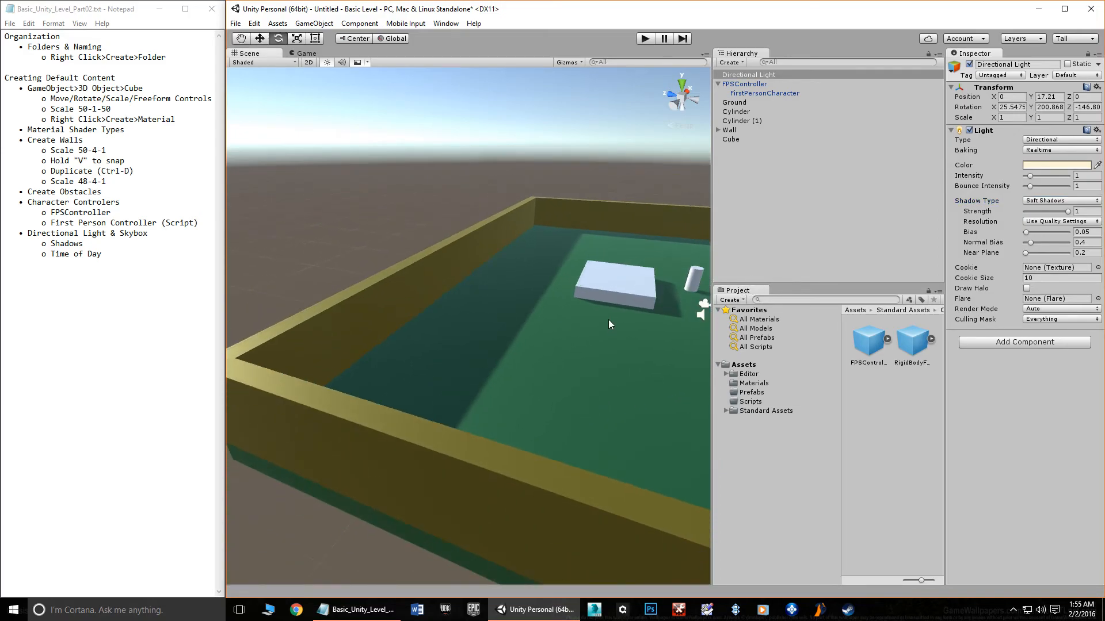
# Rotate the Directional Light to about X 31.5, Y 230.1, Z -149.8
pyautogui.scroll(-5, 608, 322)
pyautogui.moveTo(592, 313); pyautogui.dragTo(552, 303, button='middle')
pyautogui.moveTo(551, 288); pyautogui.dragTo(512, 277)
pyautogui.moveTo(538, 250); pyautogui.dragTo(543, 259)
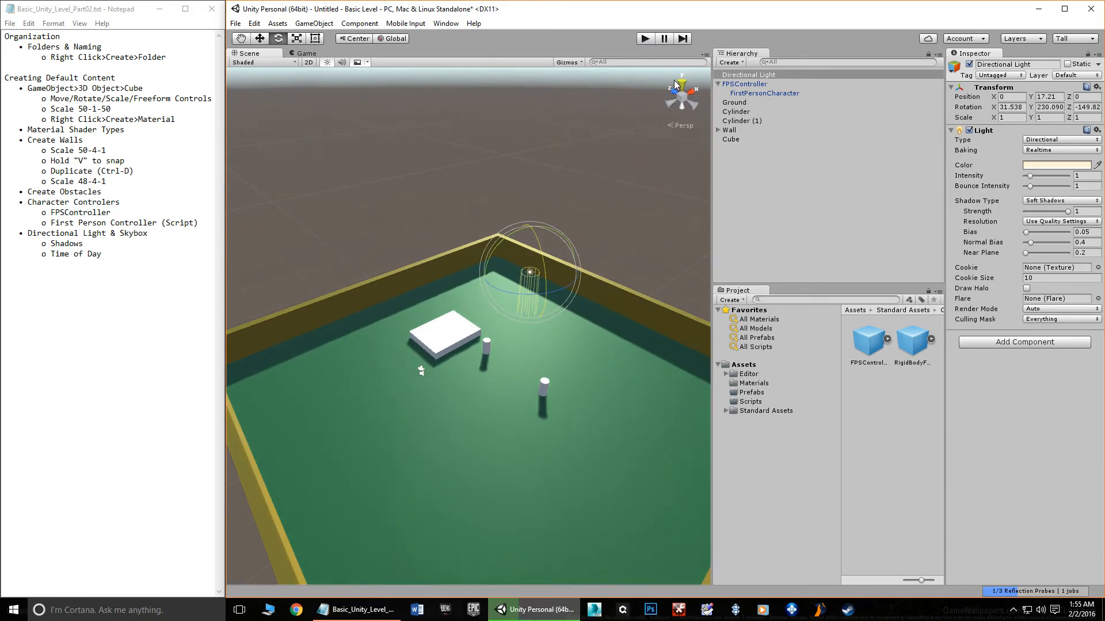
# Play-test the level, walking around the slab and cylinders to check their soft shadows, and stop play mode
pyautogui.click(645, 39)
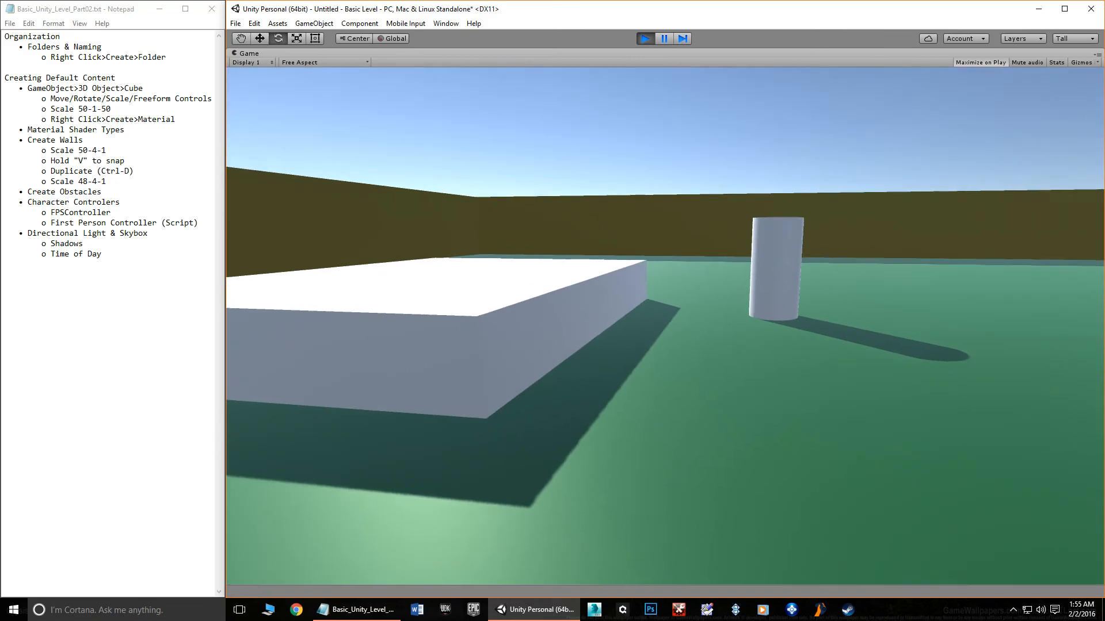
pyautogui.press('w')
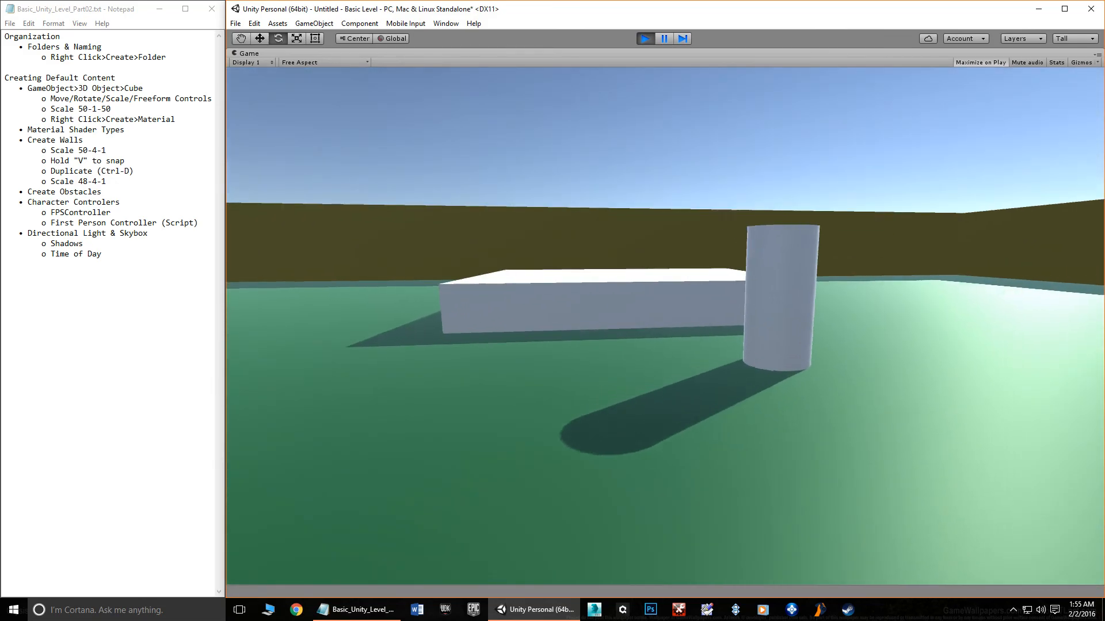
pyautogui.press('w')
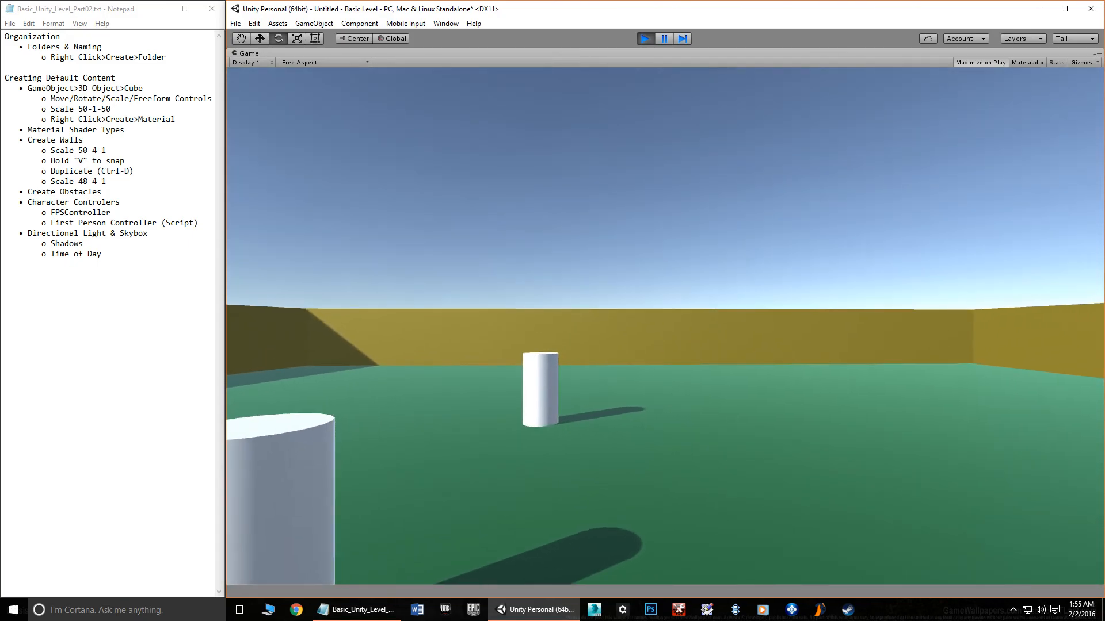
pyautogui.press('Escape')
pyautogui.click(645, 39)
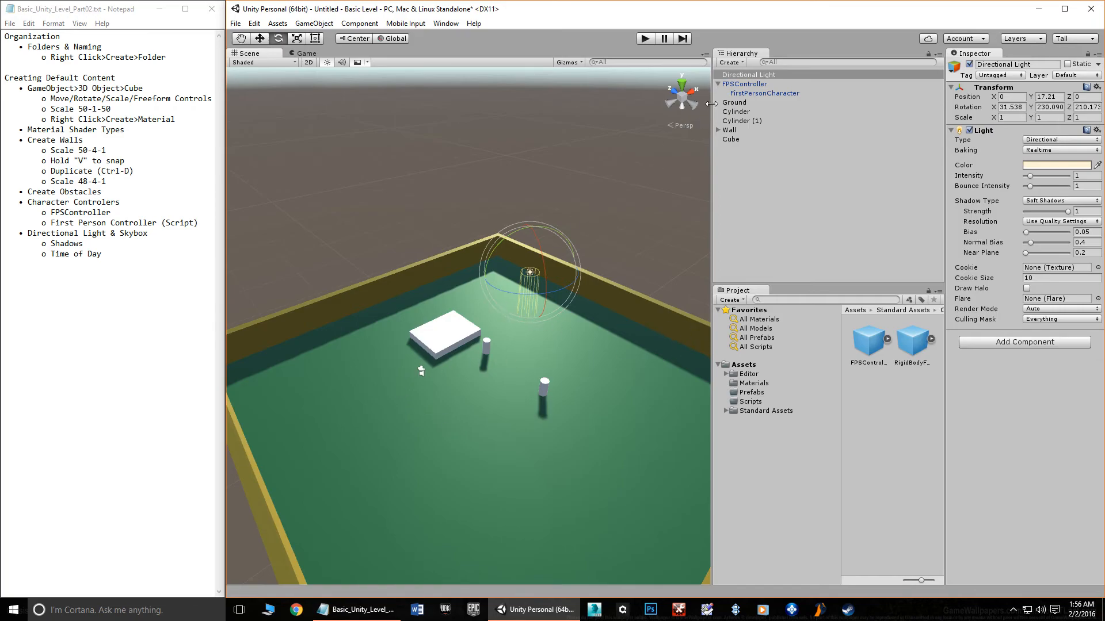
# Set the FPSController's Run Speed to 100 and Jump Speed to 50 in its First Person Controller script
pyautogui.click(742, 84)
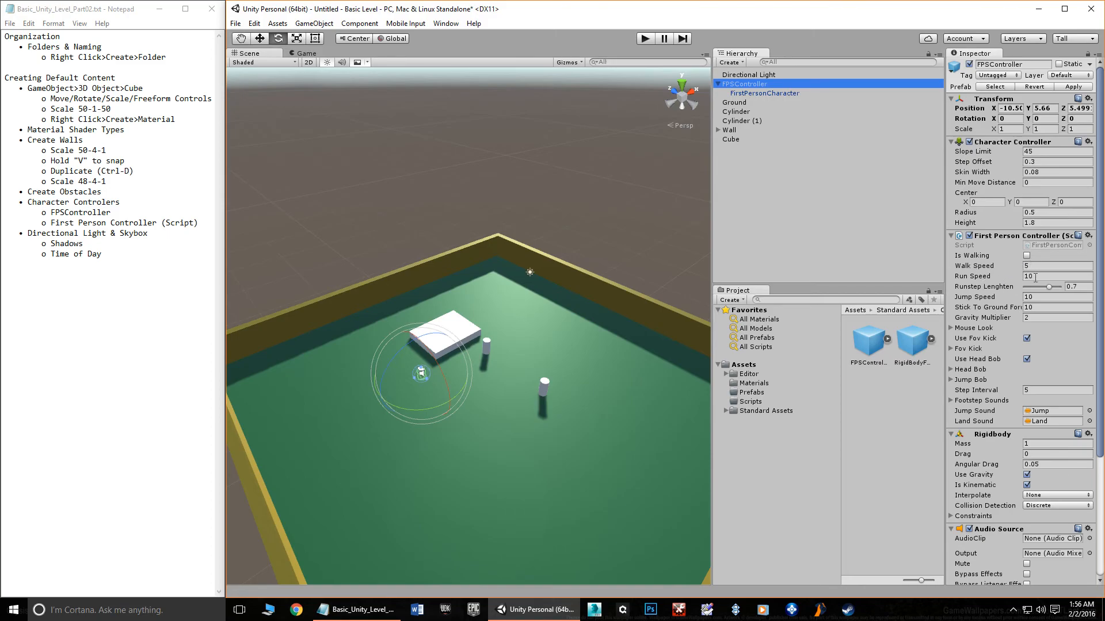
pyautogui.click(1039, 278)
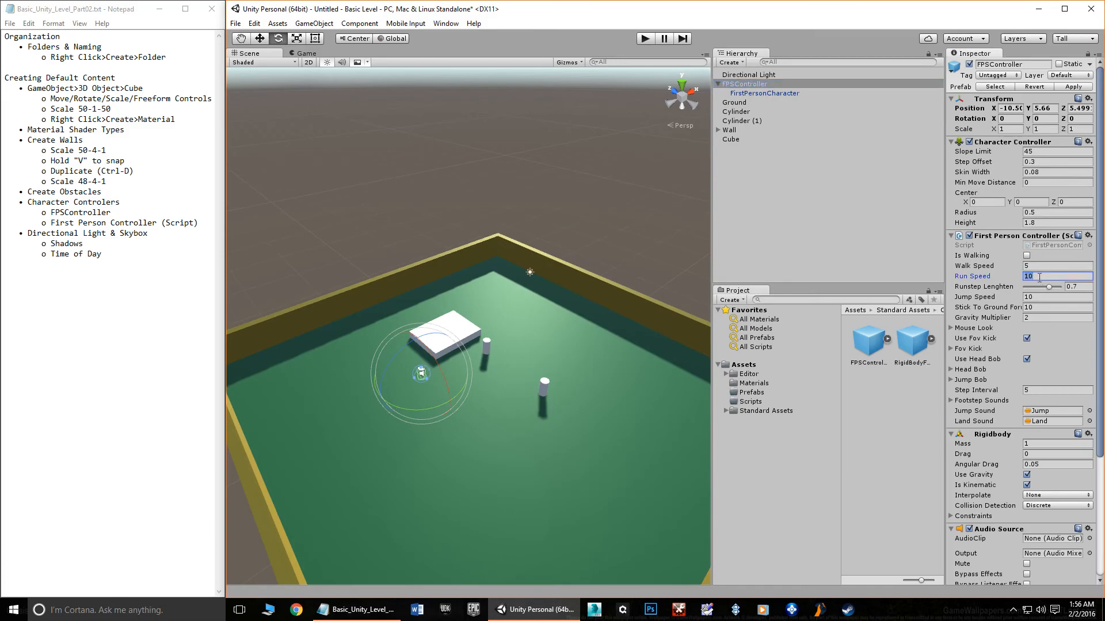
pyautogui.write('10')
pyautogui.click(1041, 297)
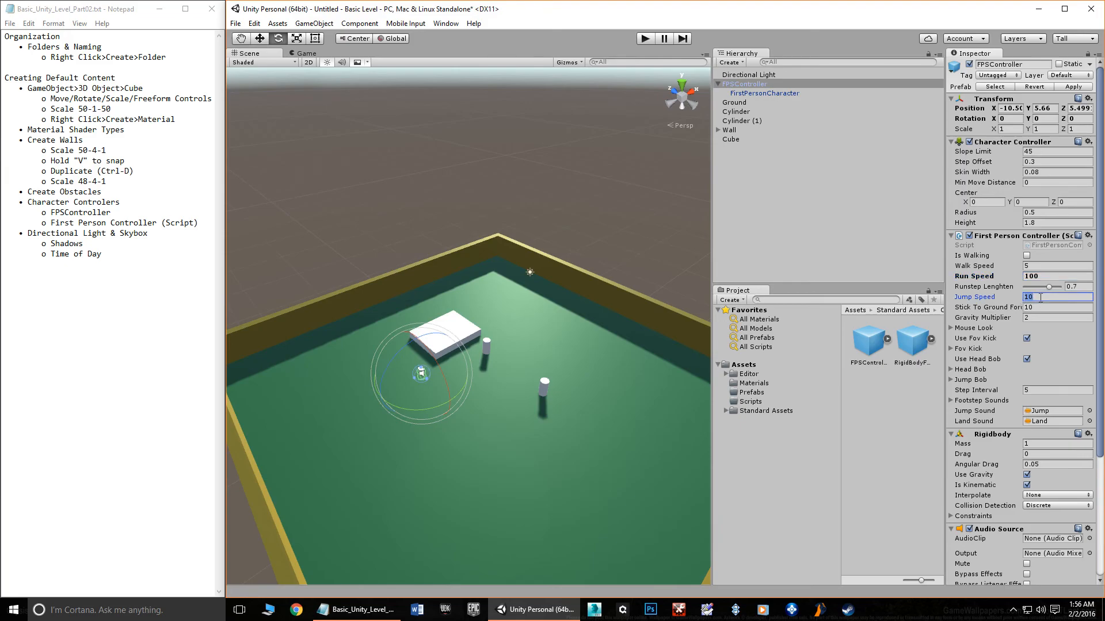
pyautogui.write('50')
# Start play mode and move the character around the walled level to test the run speed
pyautogui.click(645, 38)
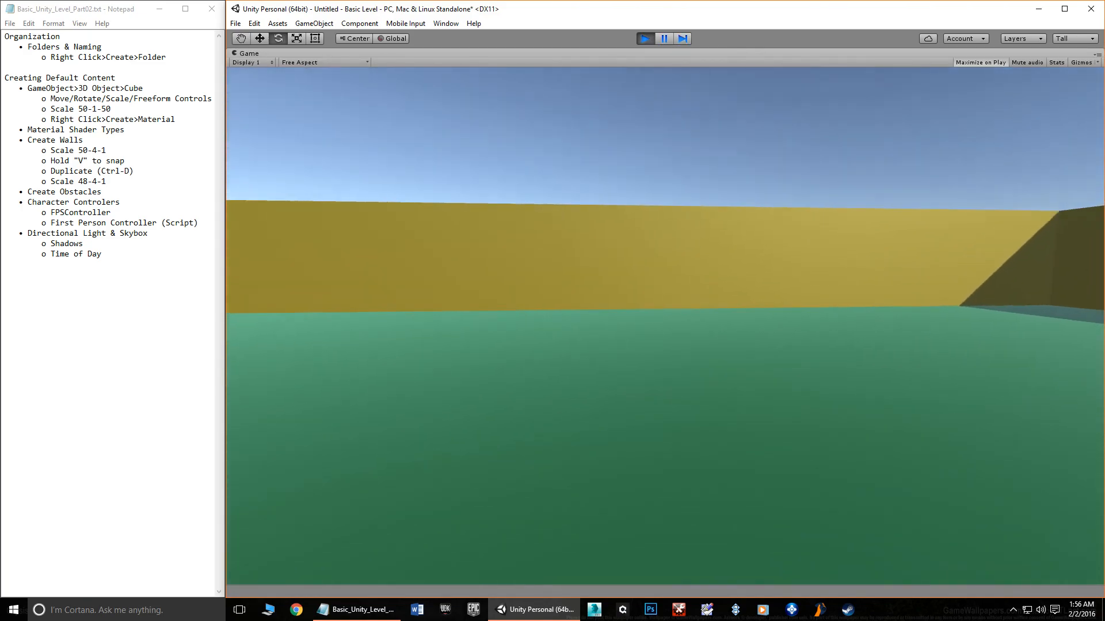
pyautogui.press('w')
pyautogui.press('w')
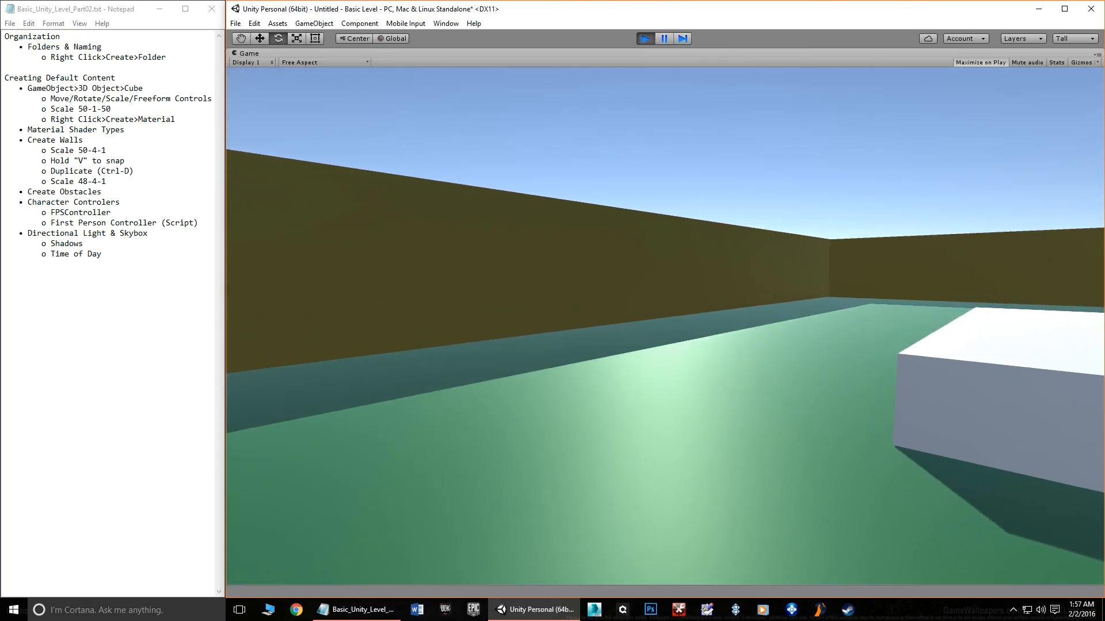
pyautogui.press('w')
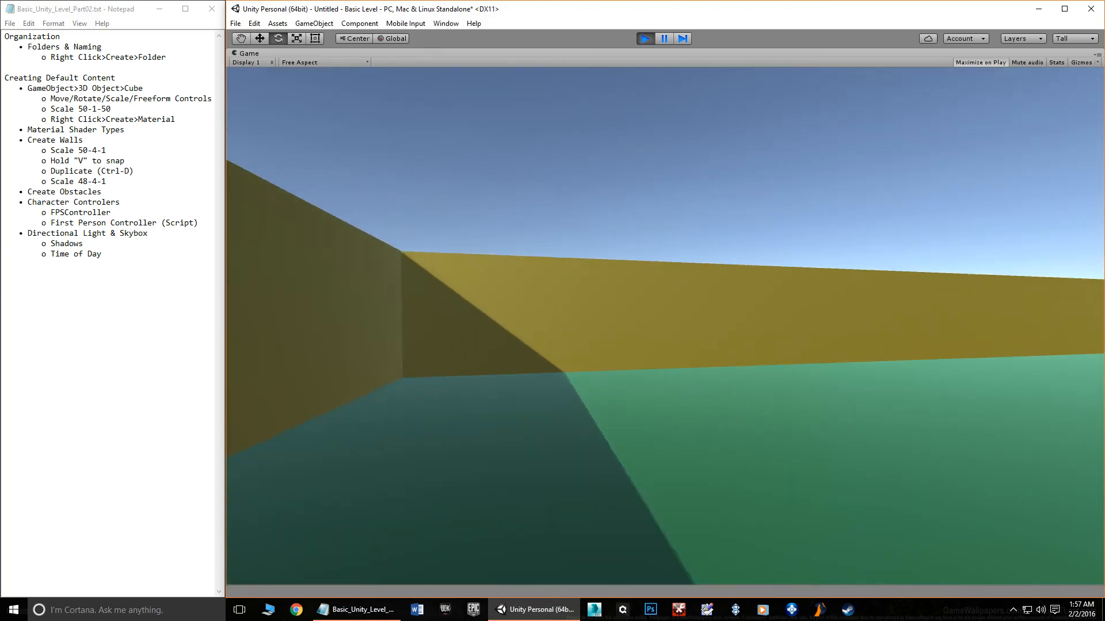
pyautogui.press('w')
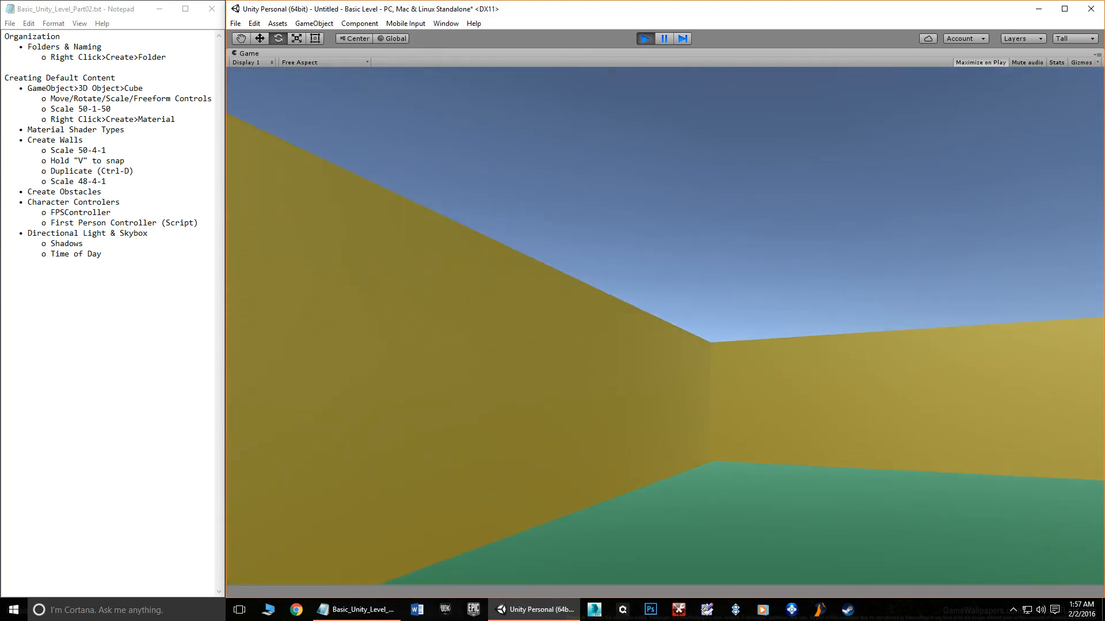
pyautogui.press('w')
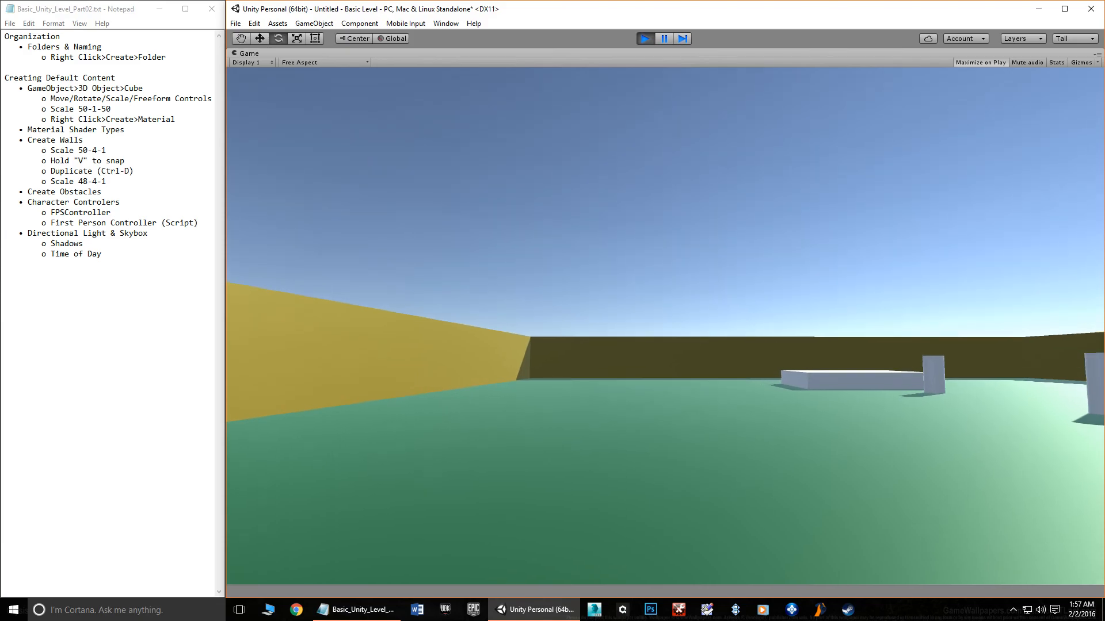
pyautogui.press('w')
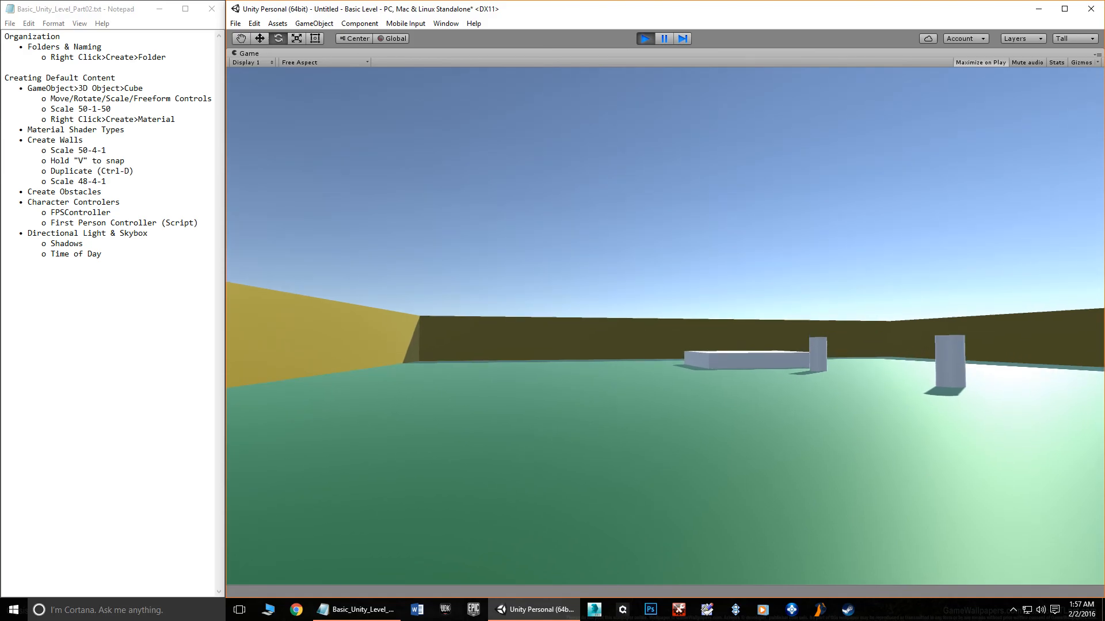
# Make the character jump several times to test the jump speed, and stop play mode
pyautogui.press('space')
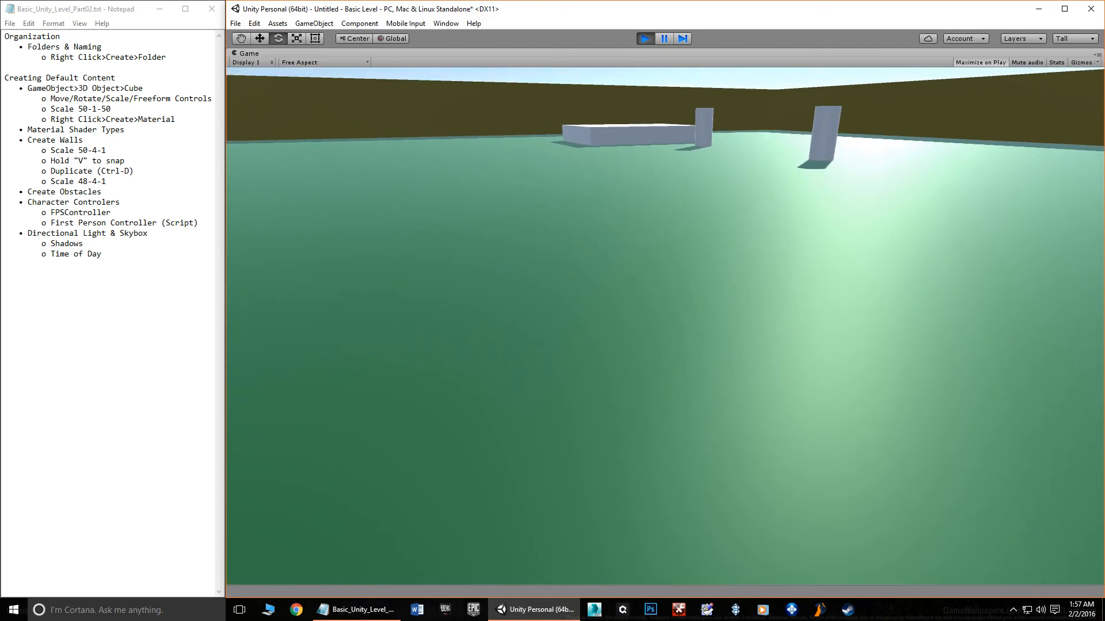
pyautogui.press('space')
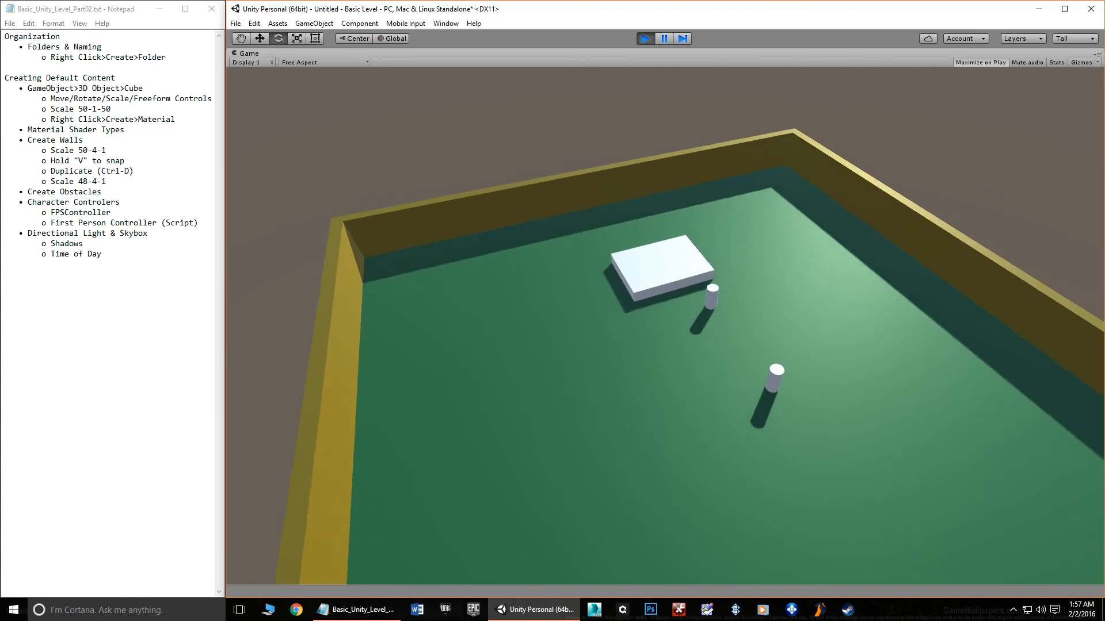
pyautogui.press('space')
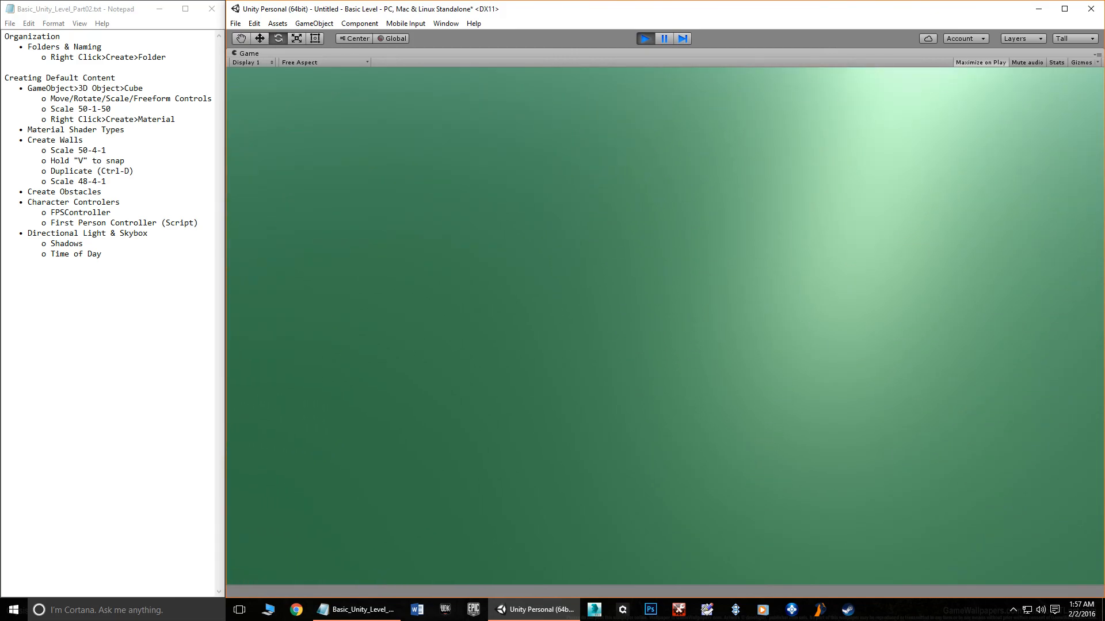
pyautogui.press('Escape')
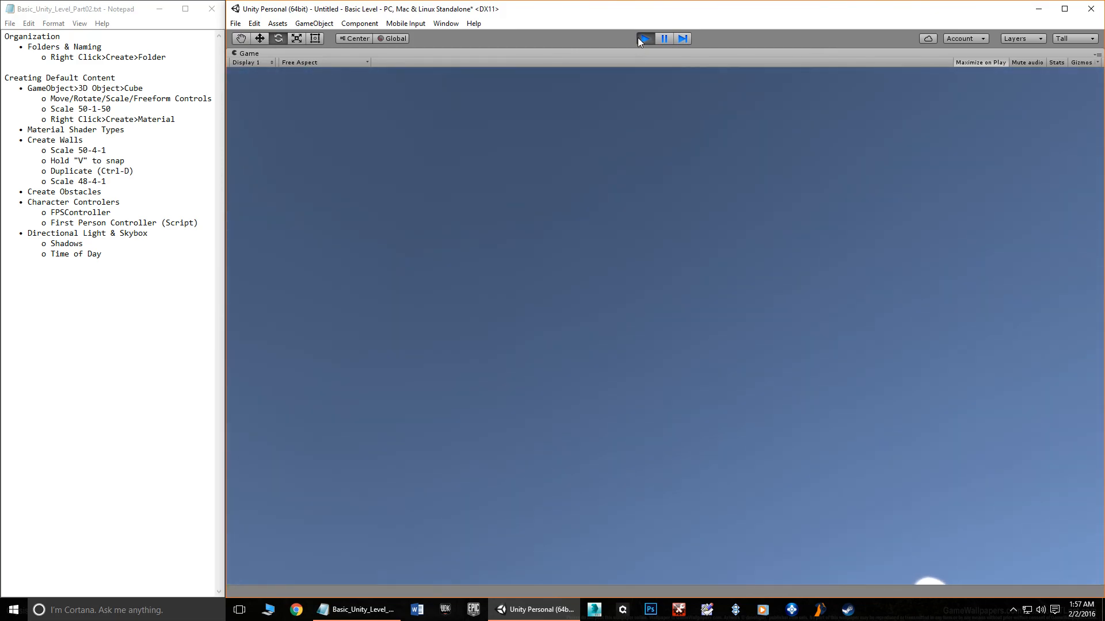
pyautogui.click(640, 38)
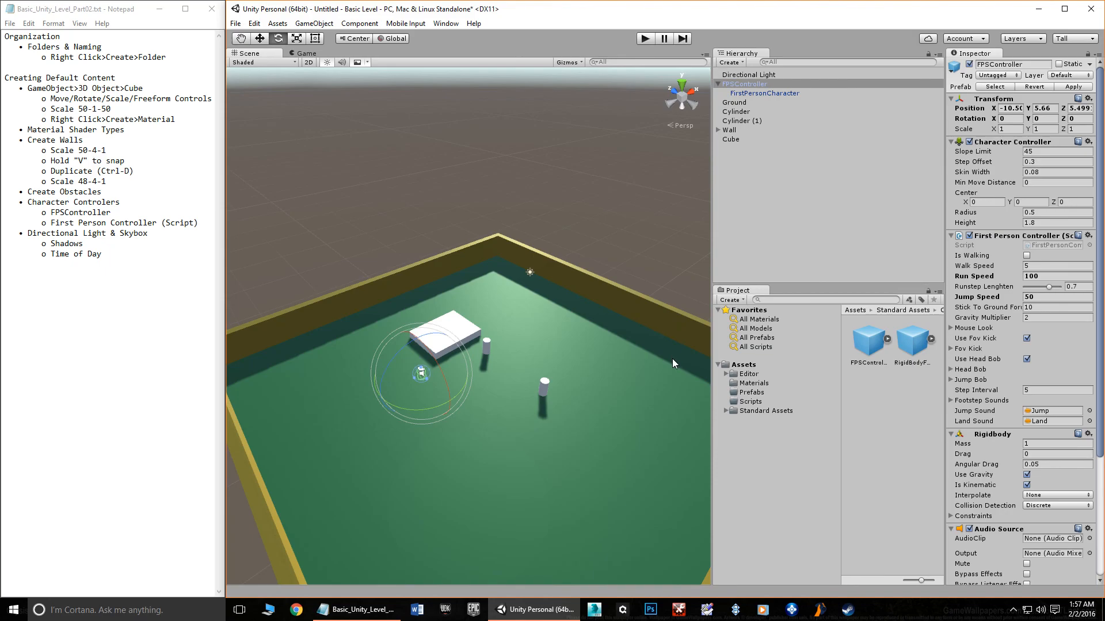